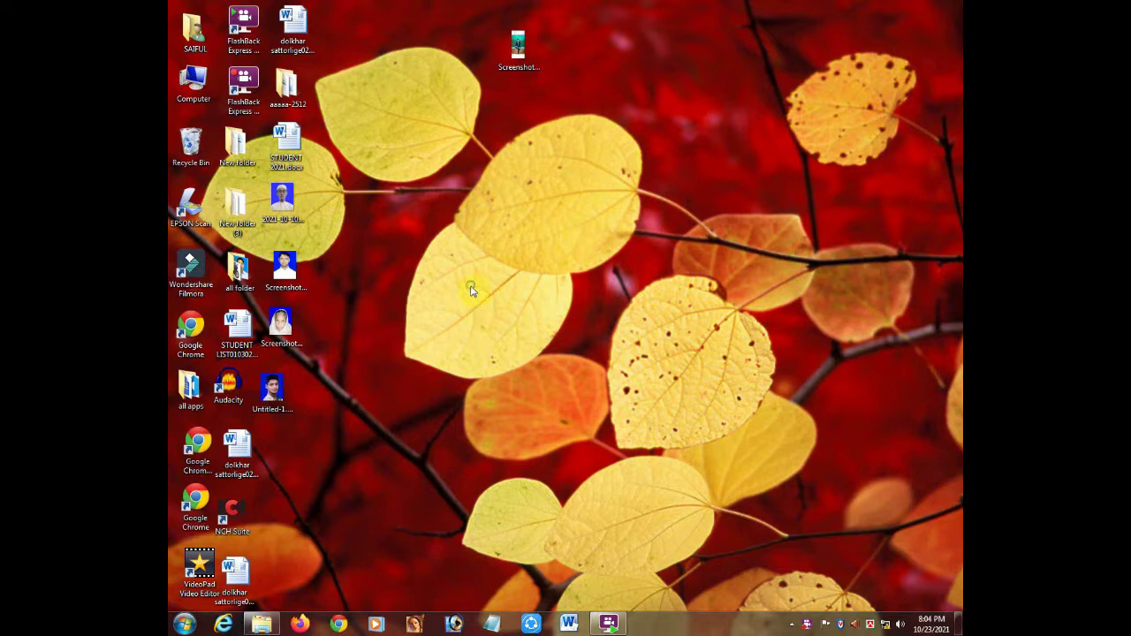
Refresh the desktop and preview the portrait screenshot Screenshot_20211023_194827.jpg in the photo viewer, closing it again
right_click(471, 287)
left_click(497, 322)
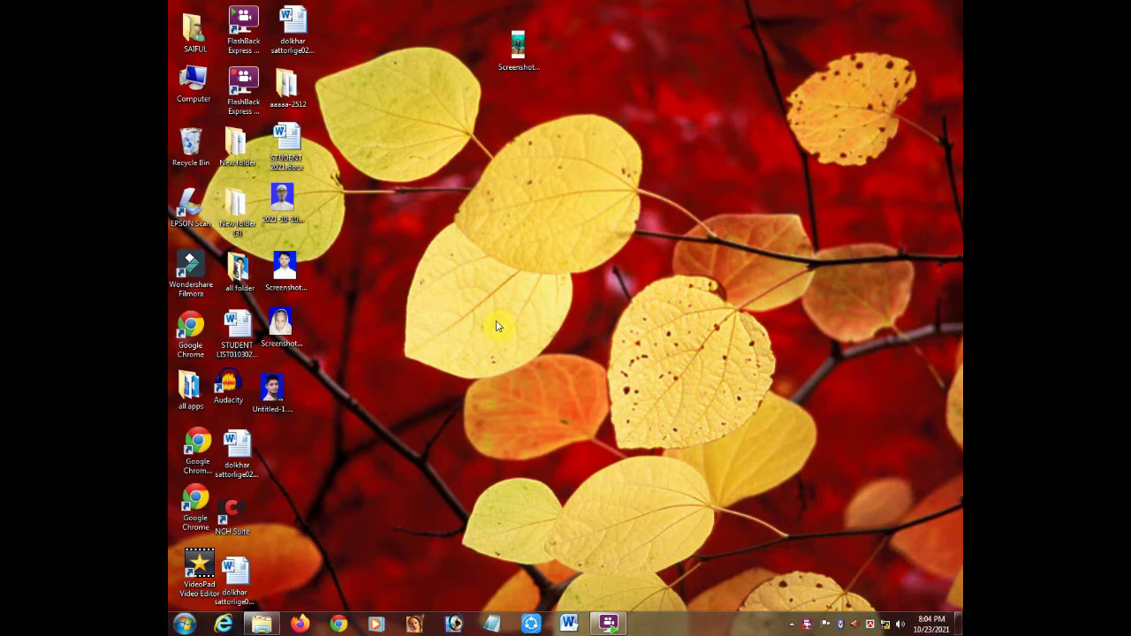
left_click(520, 47)
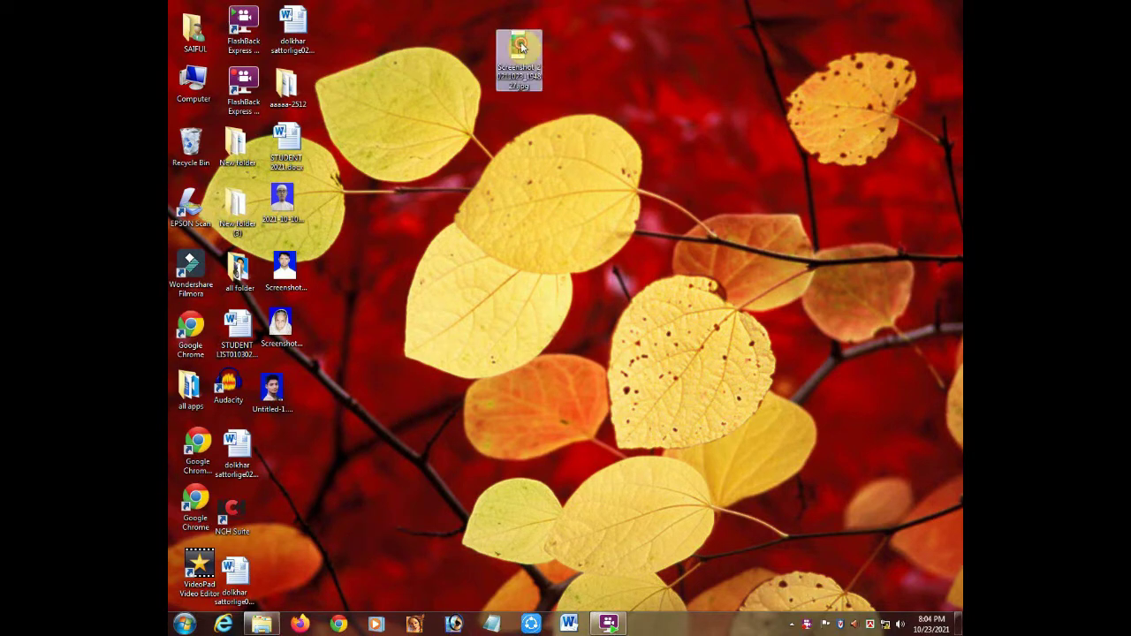
double_click(521, 47)
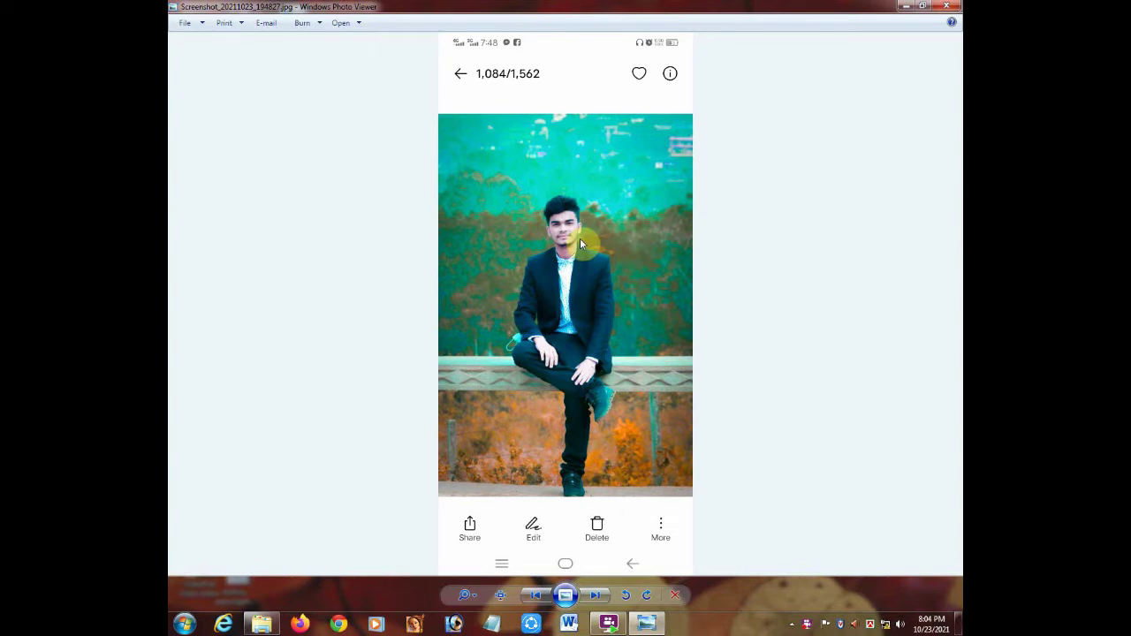
left_click(945, 7)
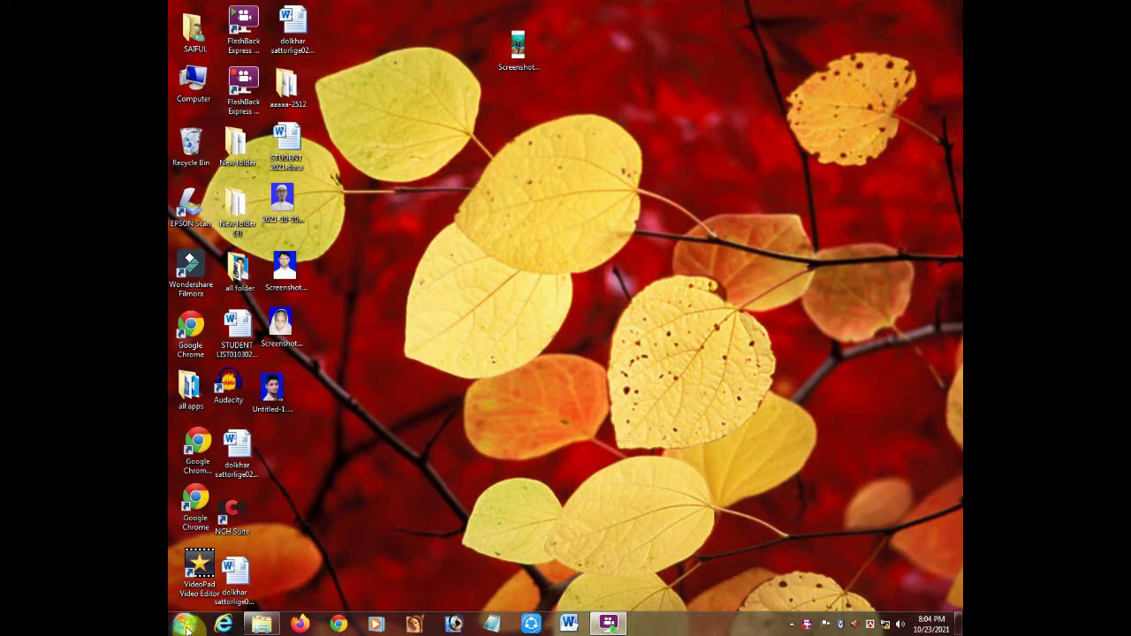
Launch Adobe Photoshop 7.0, maximize its window and move the toolbox to the workspace's upper edge corner
left_click(186, 627)
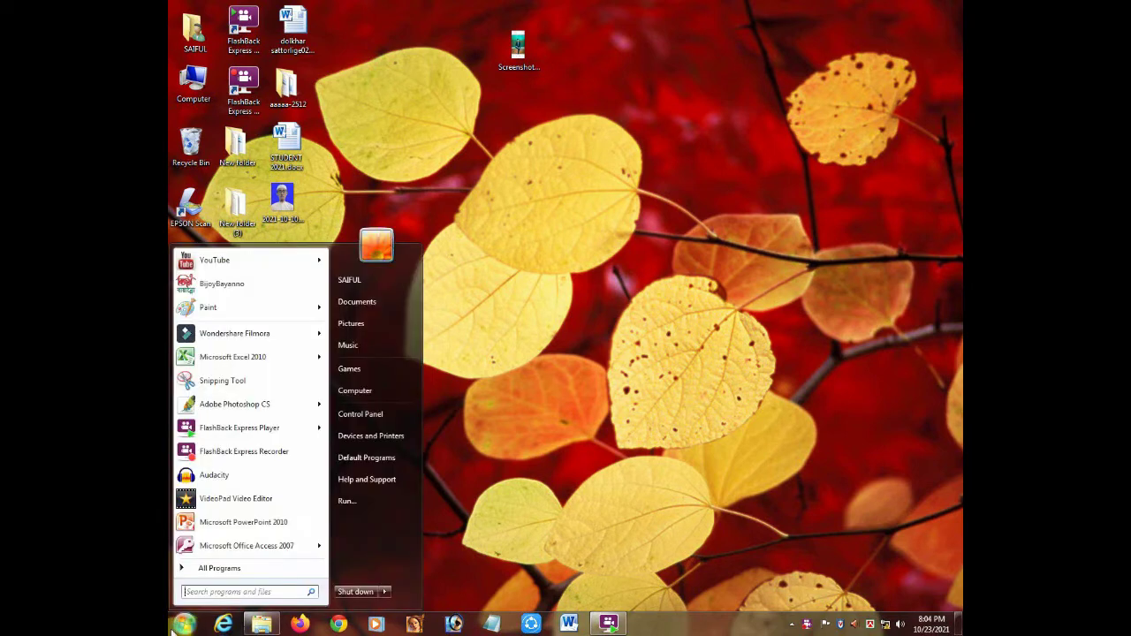
left_click(221, 568)
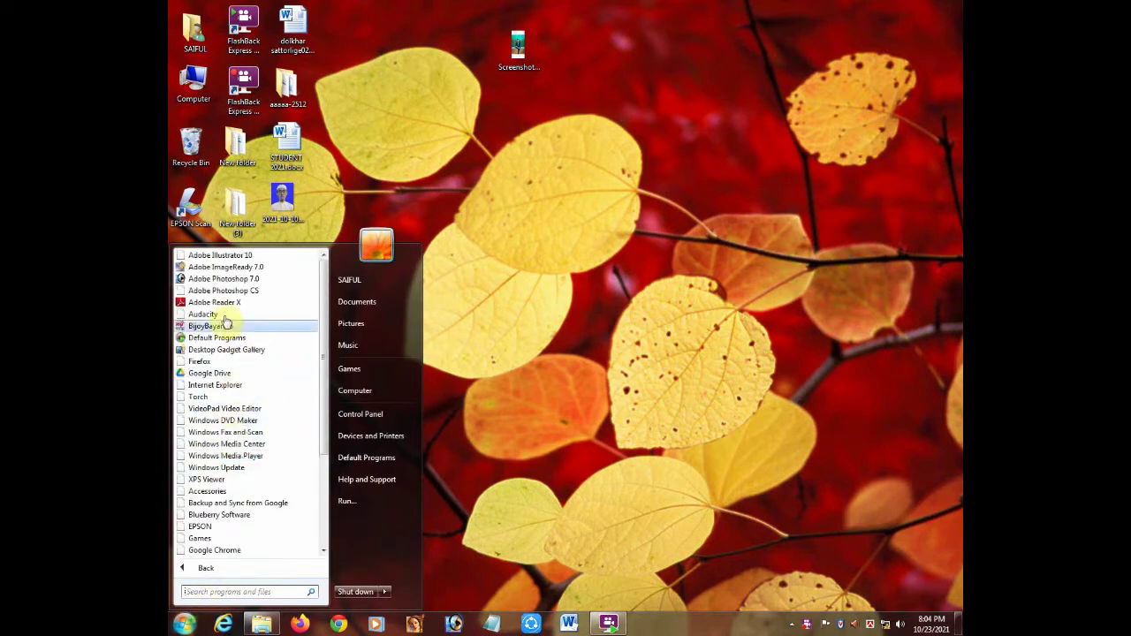
left_click(213, 282)
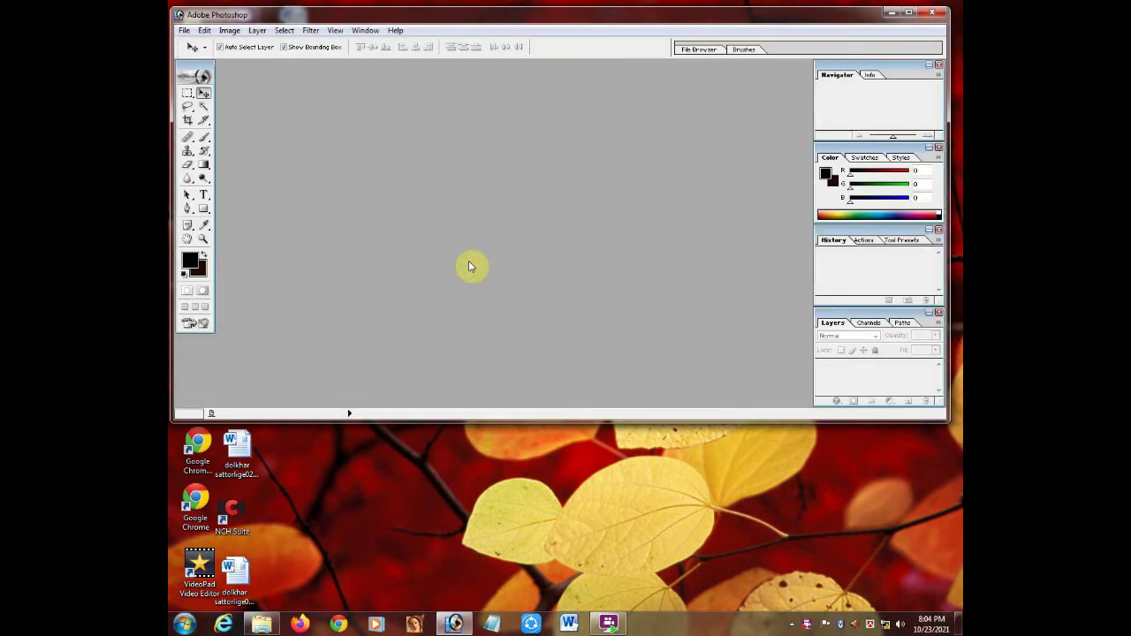
left_click(908, 13)
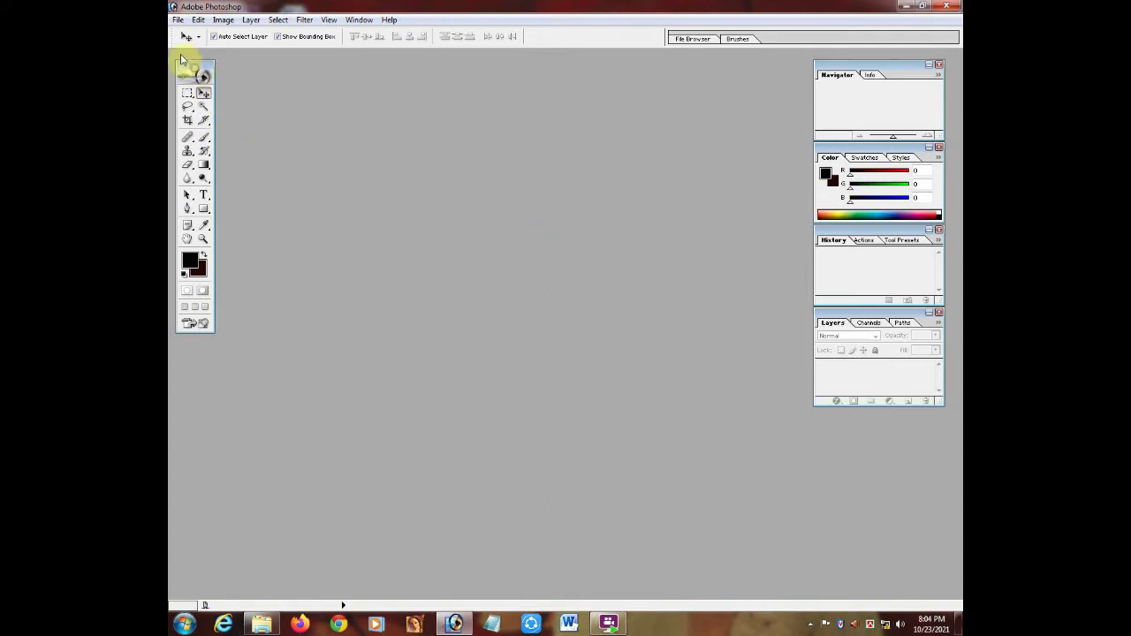
left_click_drag(181, 59, 174, 48)
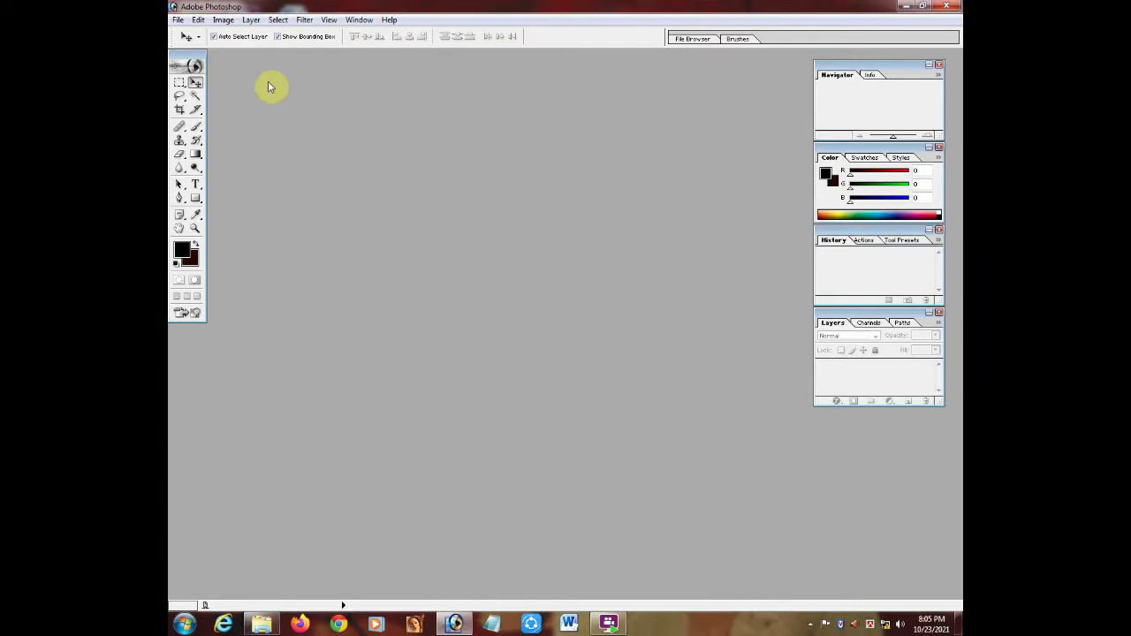
Open Screenshot_20211023_194827.jpg from the Desktop and maximize its document window
left_click(179, 21)
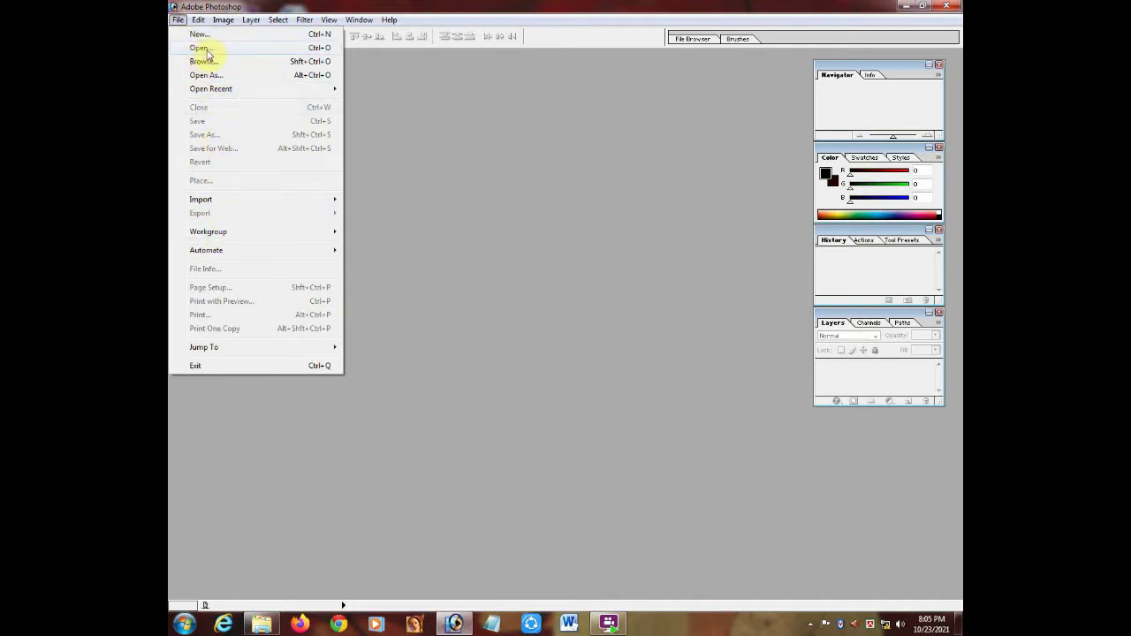
left_click(206, 49)
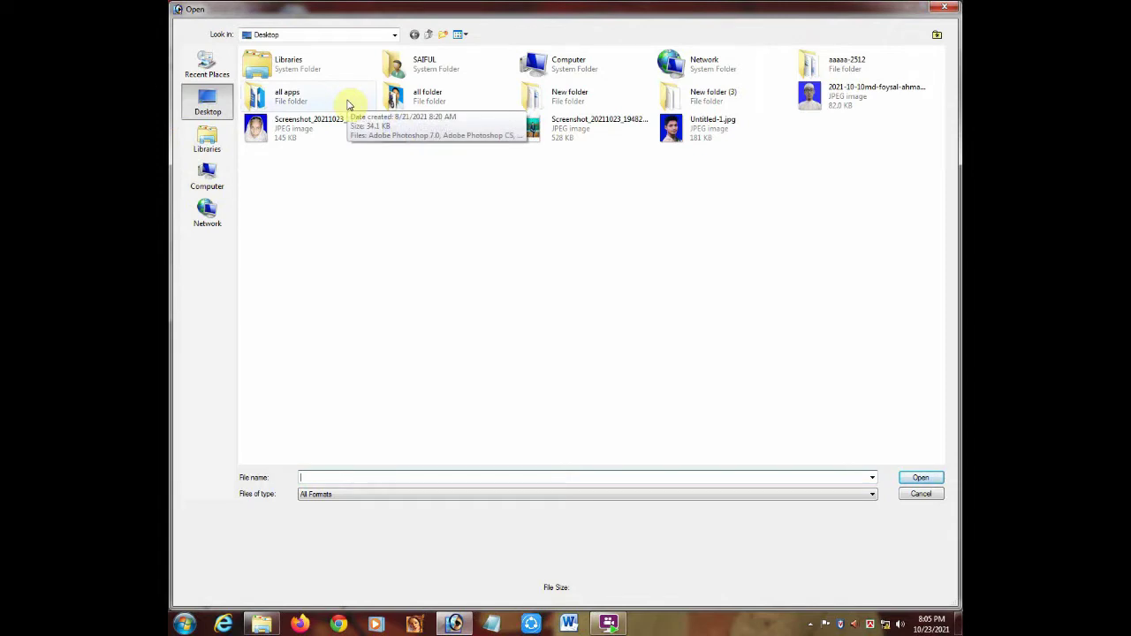
left_click(221, 109)
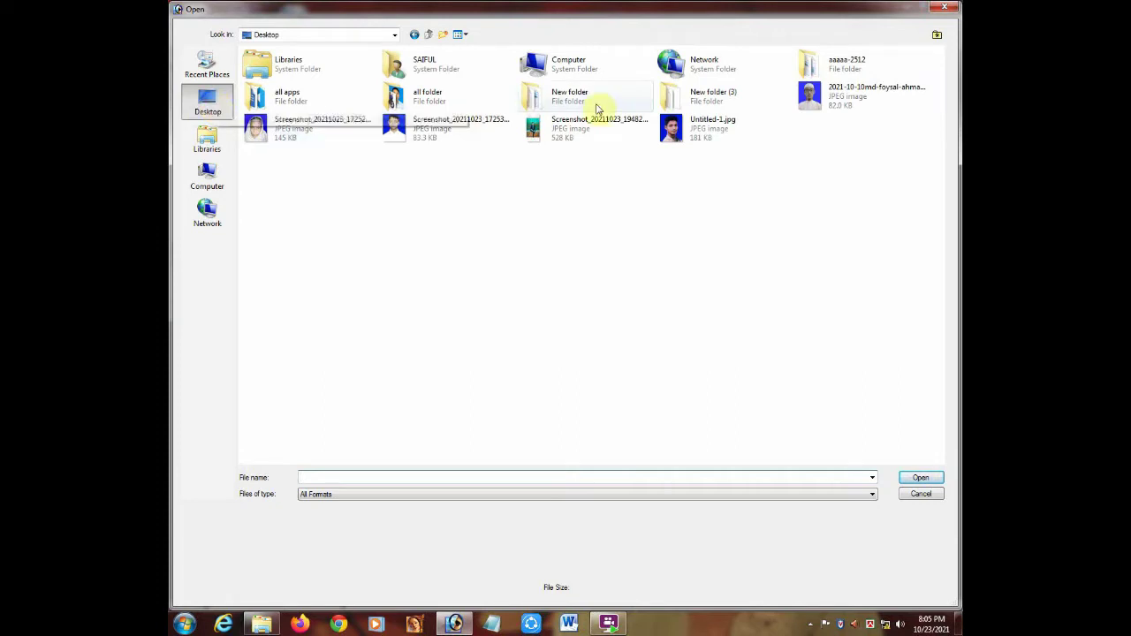
left_click(556, 135)
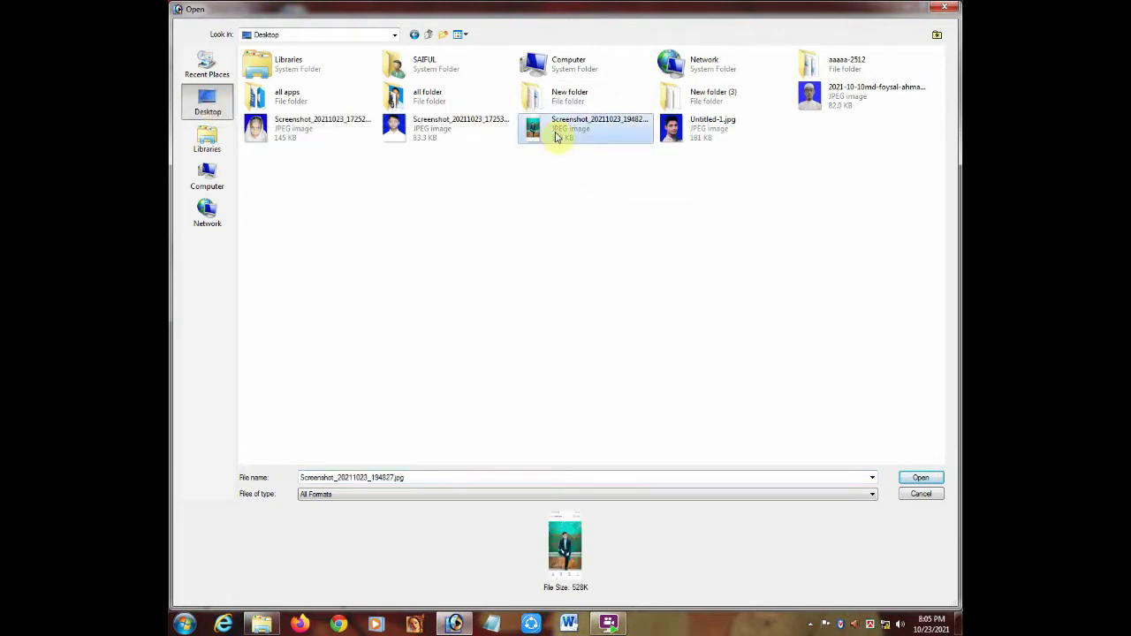
left_click(920, 479)
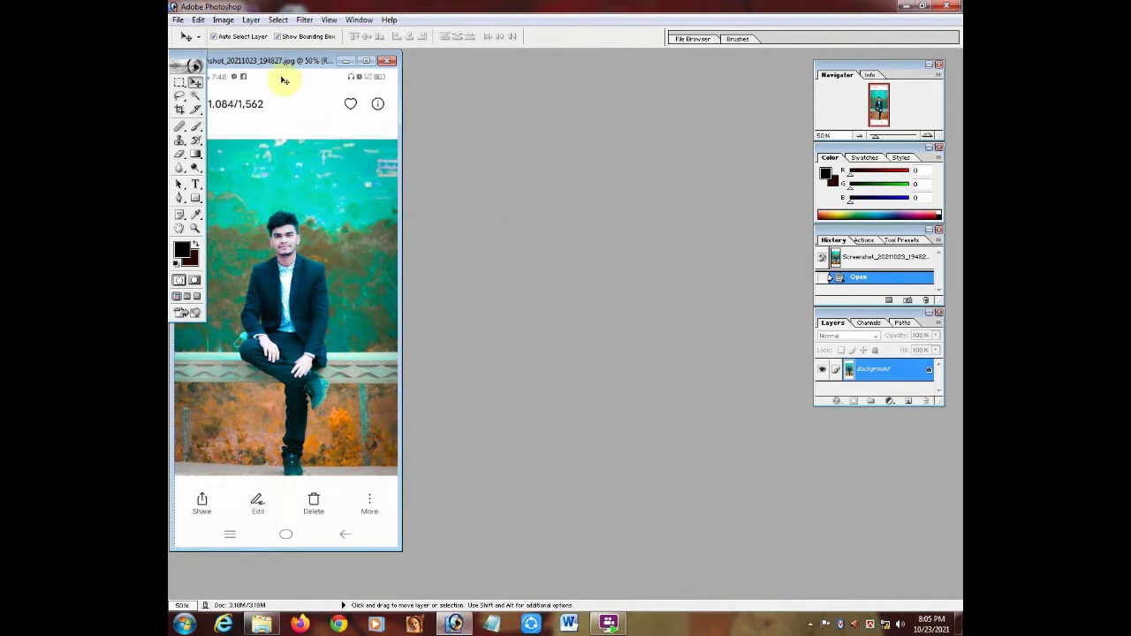
left_click_drag(290, 60, 549, 75)
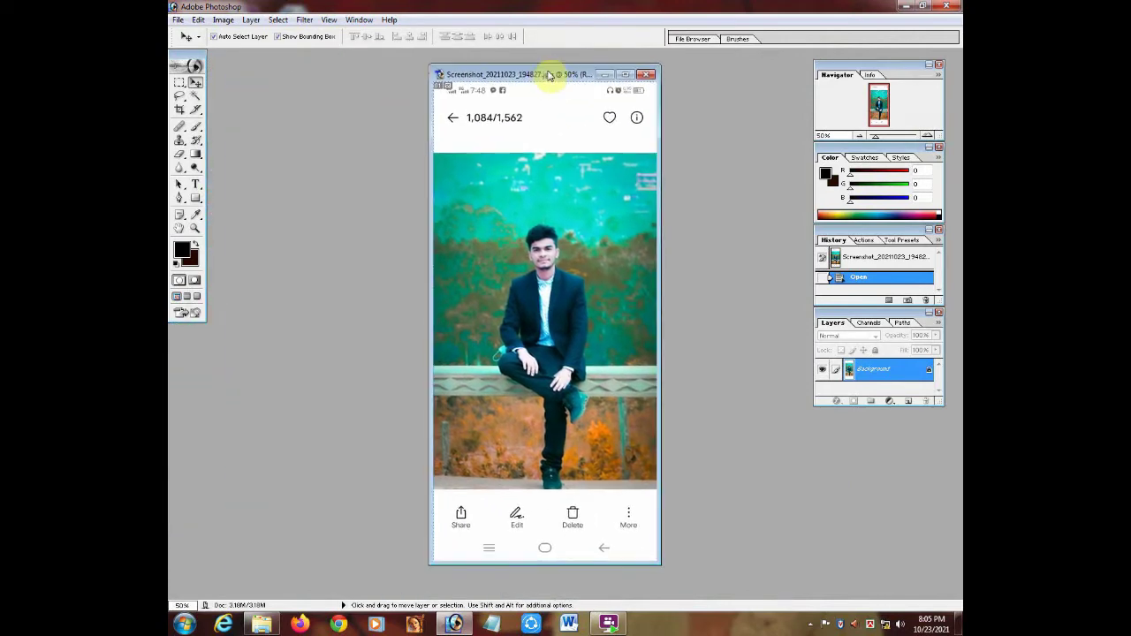
left_click(625, 74)
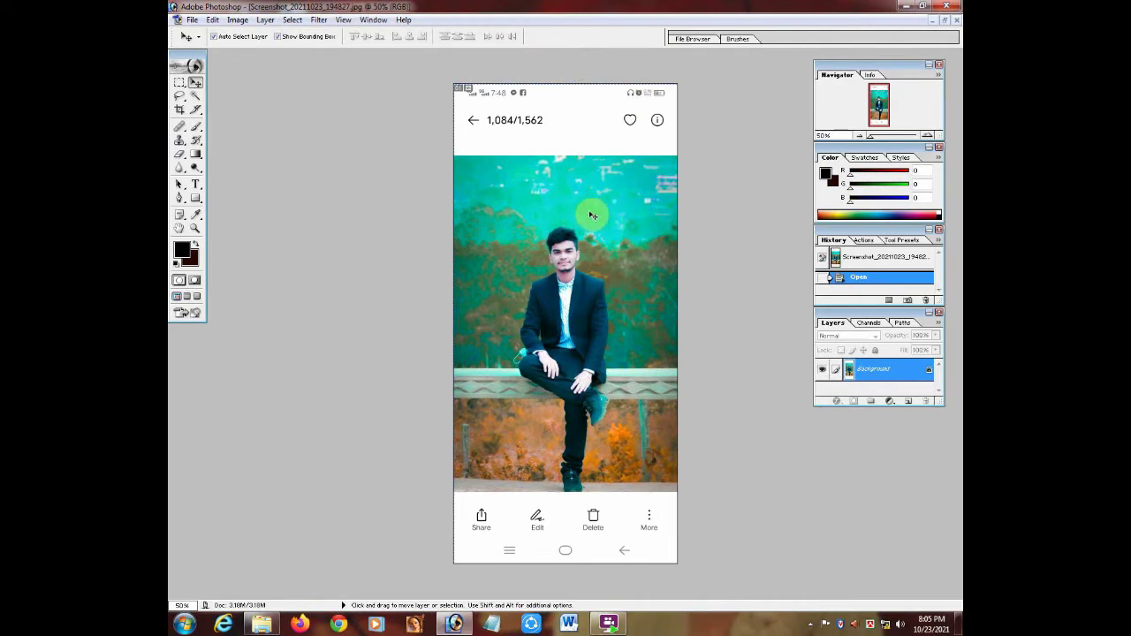
Configure the Crop tool for a width of 1.5 in, a height of 1.9 in and a resolution of 300 pixels/inch
scroll(592, 215, "up", 2)
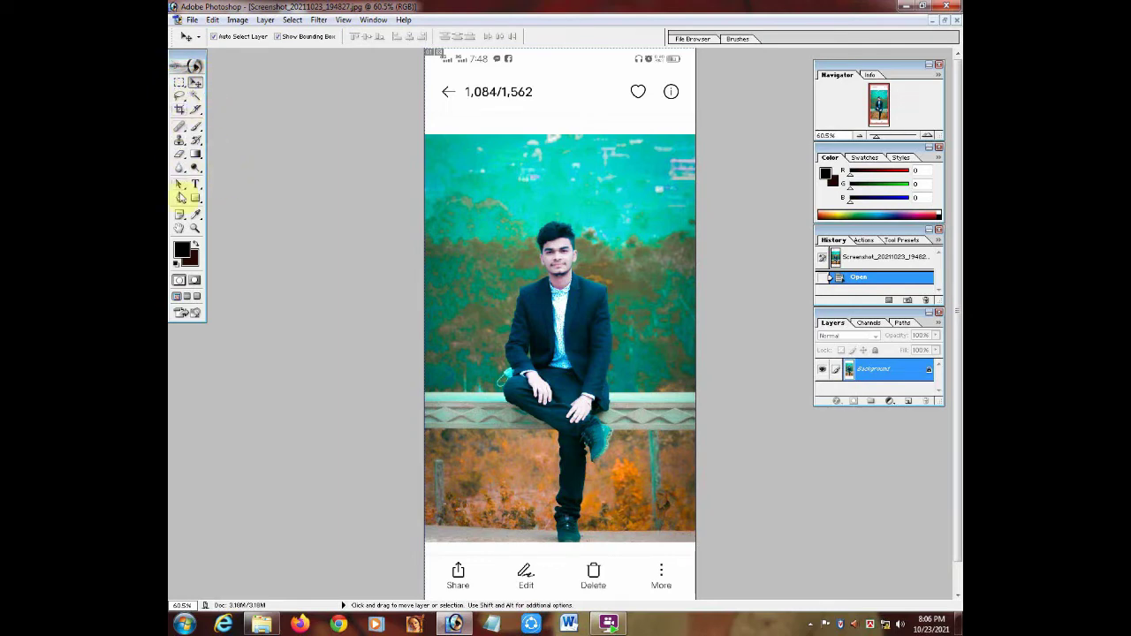
left_click(179, 109)
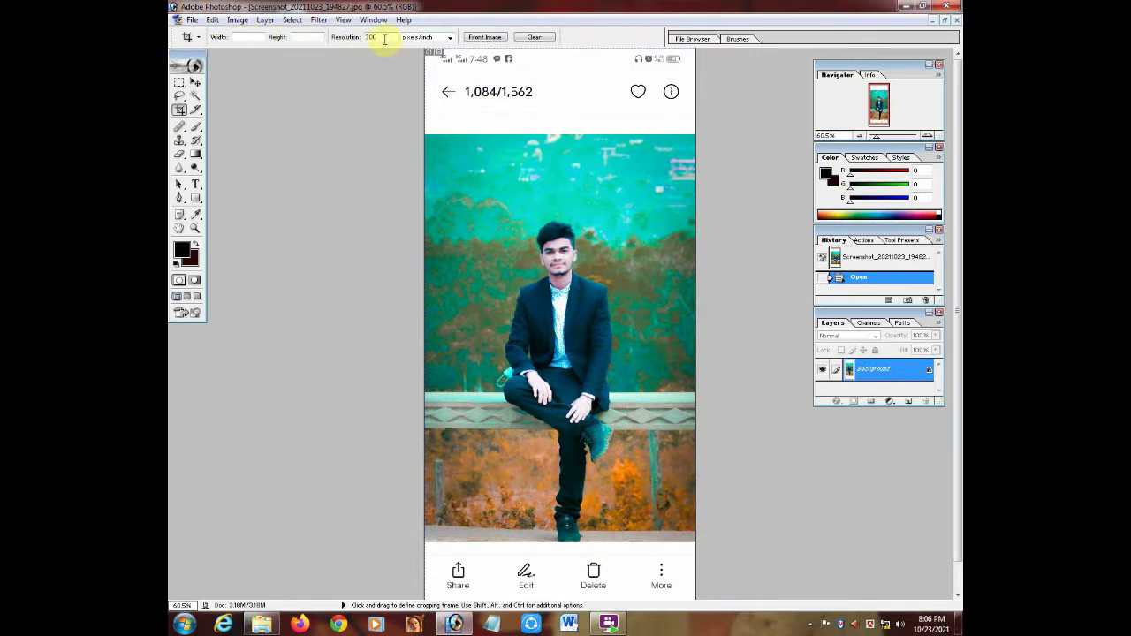
left_click(243, 39)
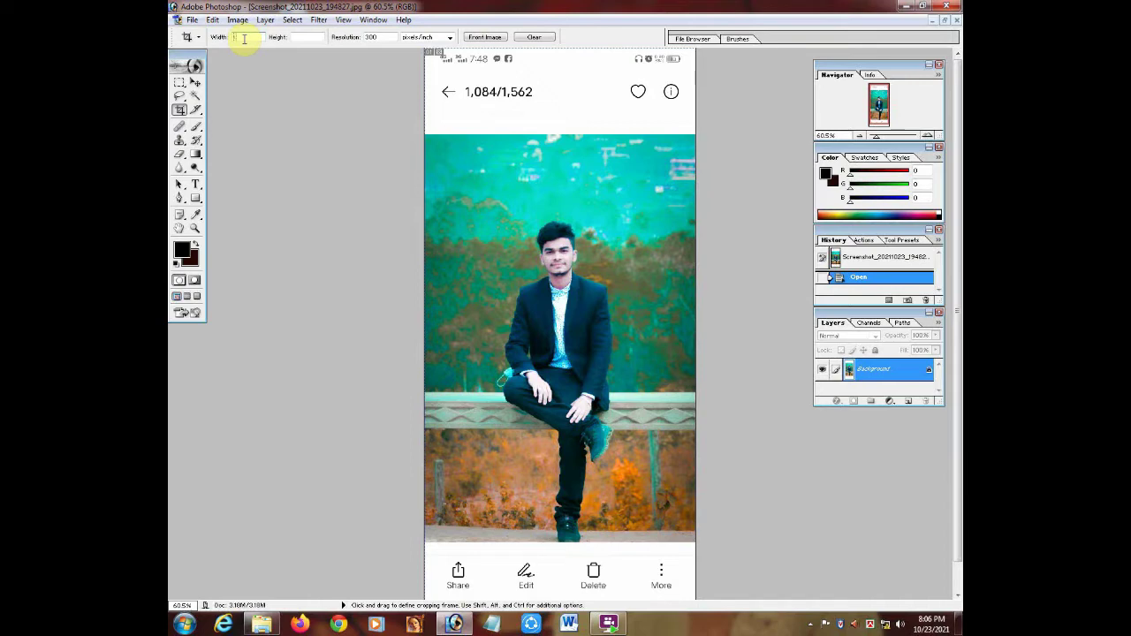
type(".5")
left_click(306, 39)
type("1")
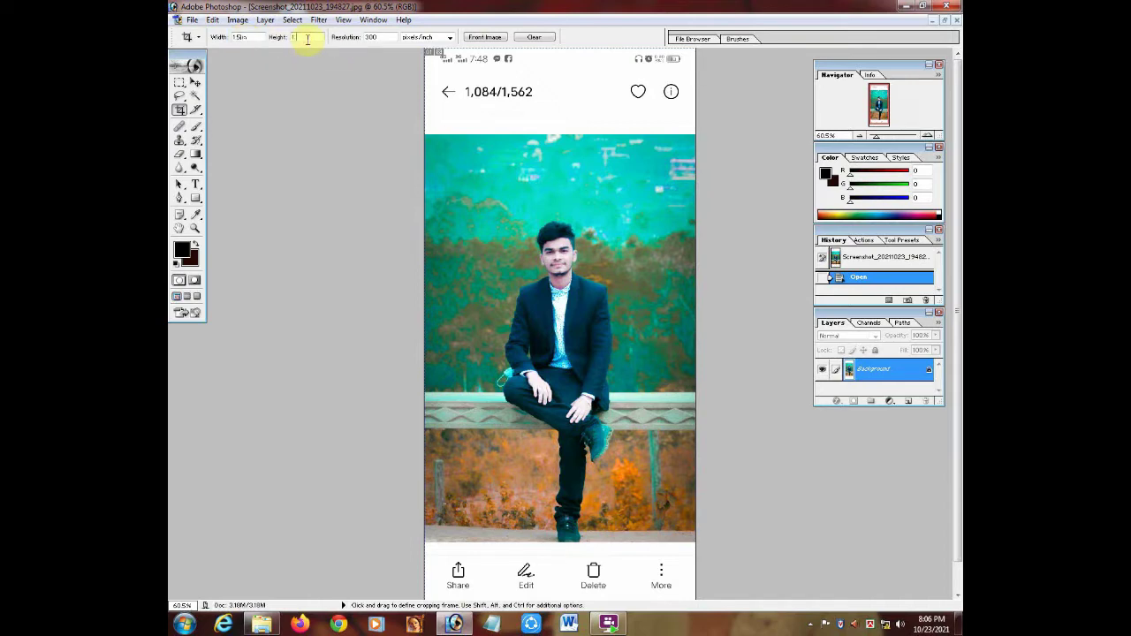
type(".9")
double_click(383, 38)
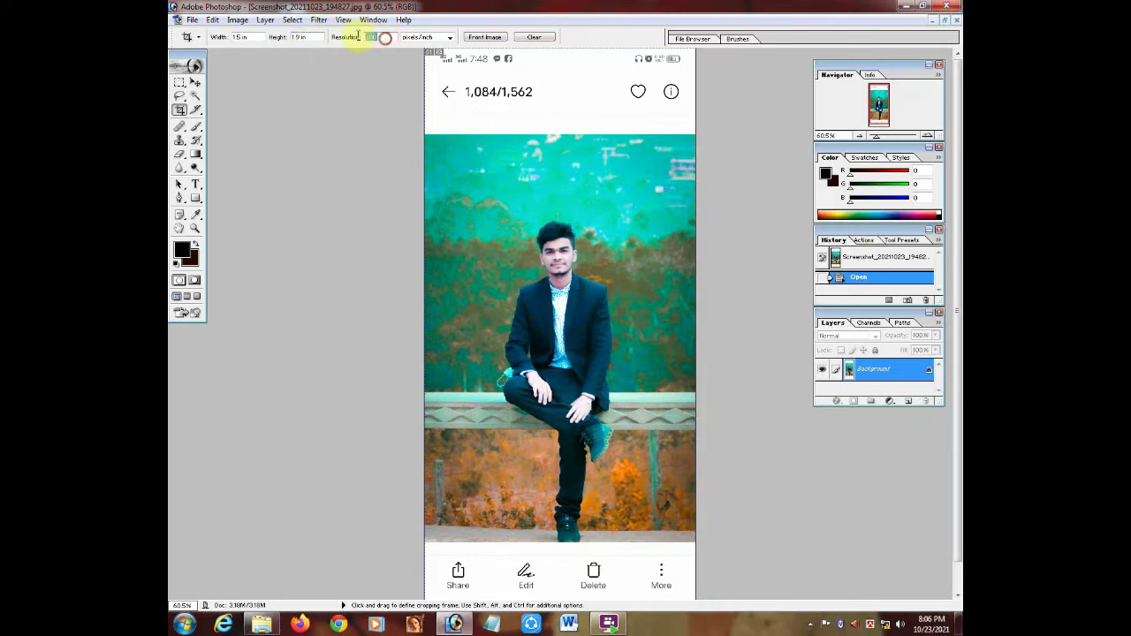
type("300")
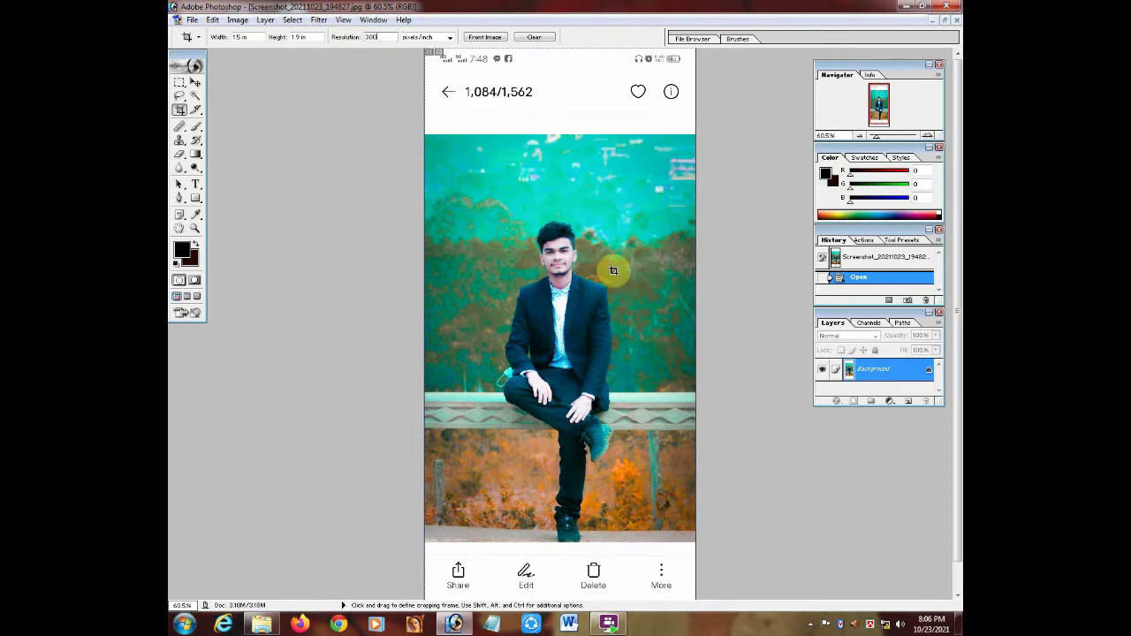
Crop the photo to the man's head and shoulders, positioning the frame centred around his face
left_click_drag(515, 218, 636, 315)
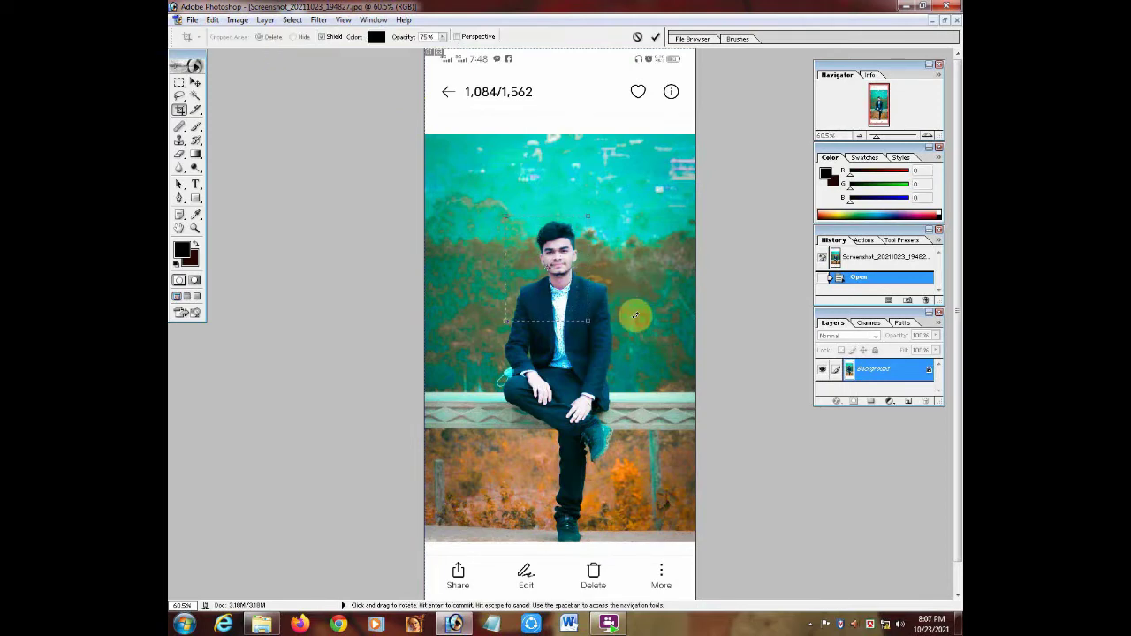
left_click_drag(565, 281, 580, 280)
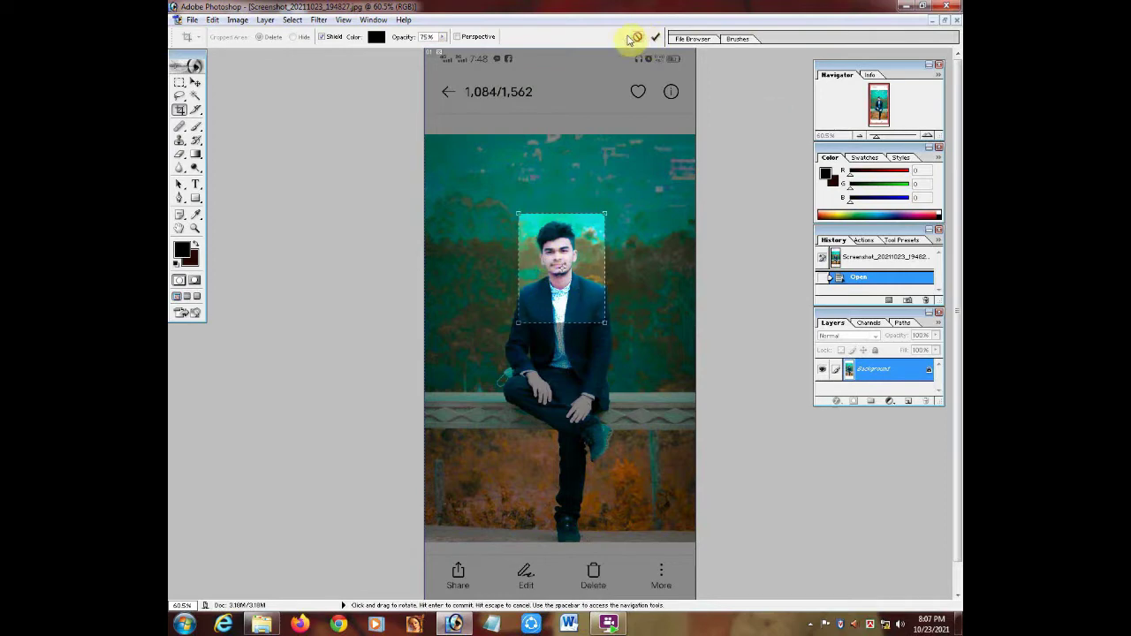
left_click(655, 39)
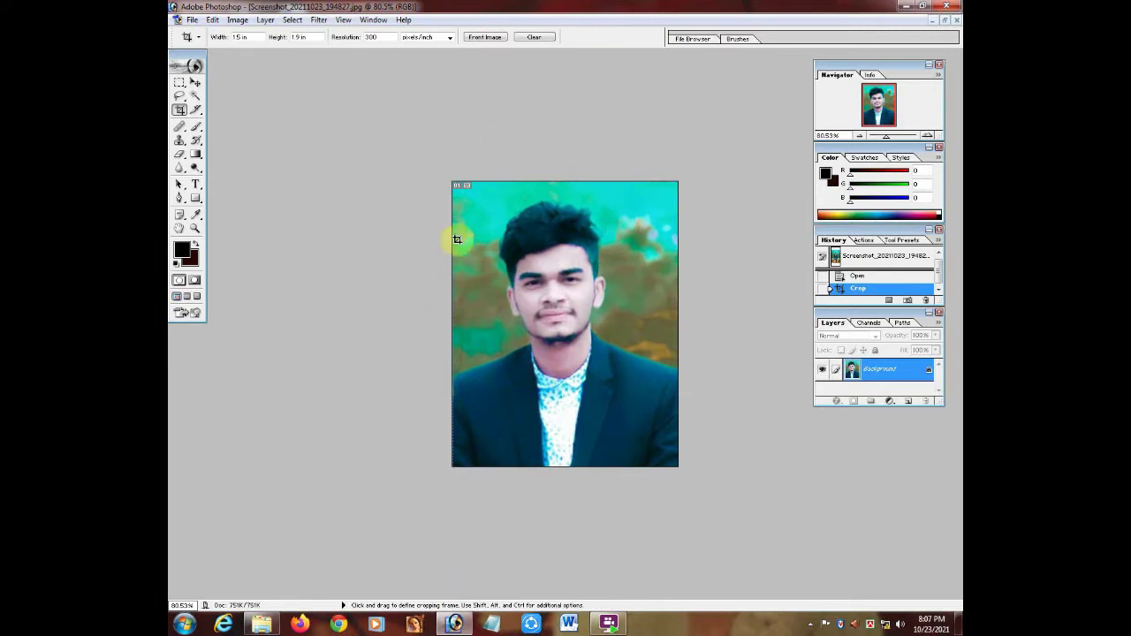
Activate the Pen tool and examine the cropped portrait at different magnifications, ending at 200%
scroll(570, 302, "up", 2)
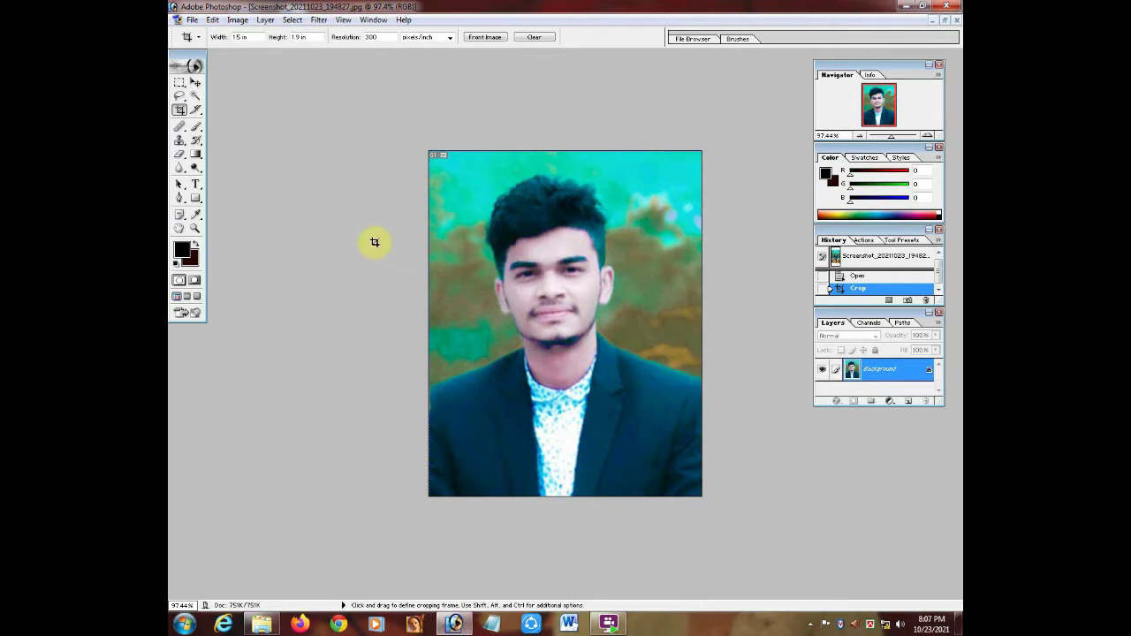
scroll(374, 242, "down", 2)
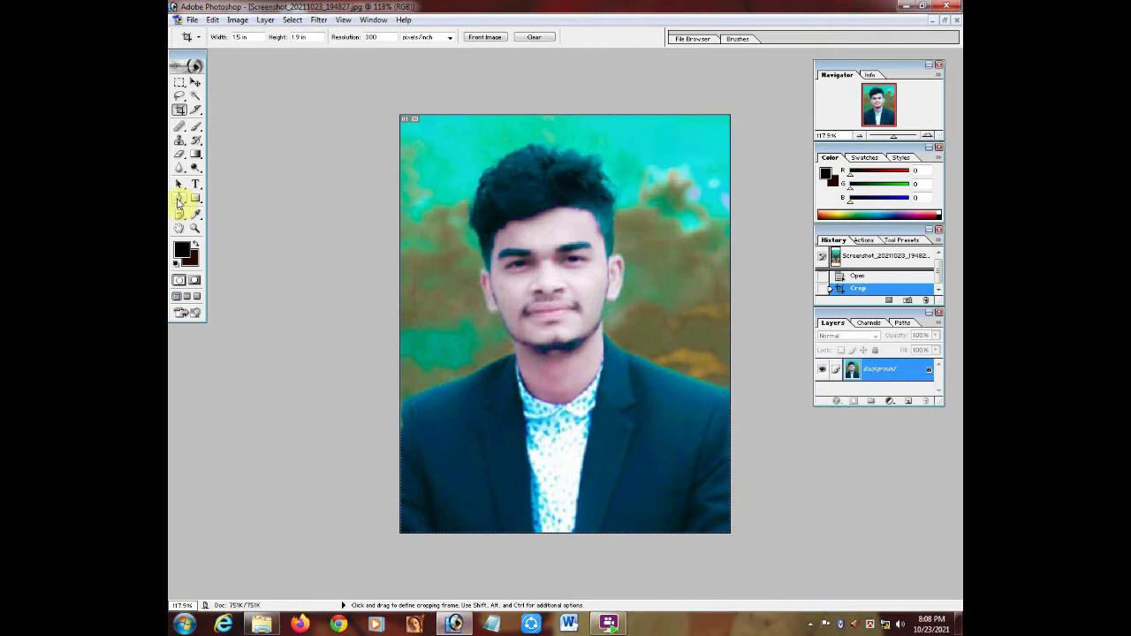
left_click(180, 199)
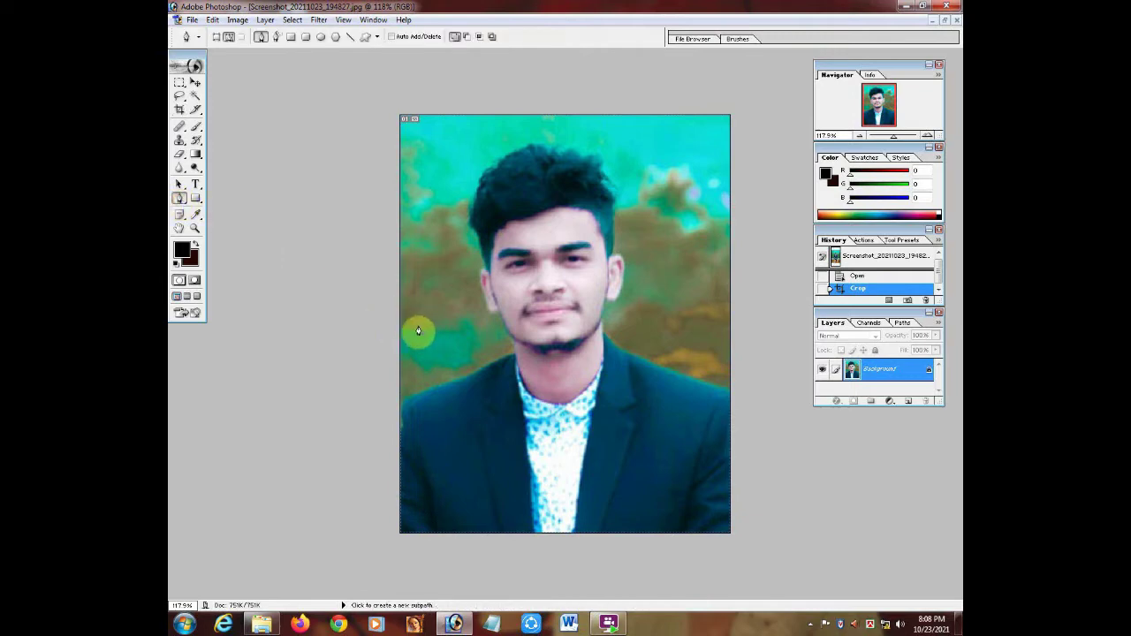
scroll(418, 327, "up", 1)
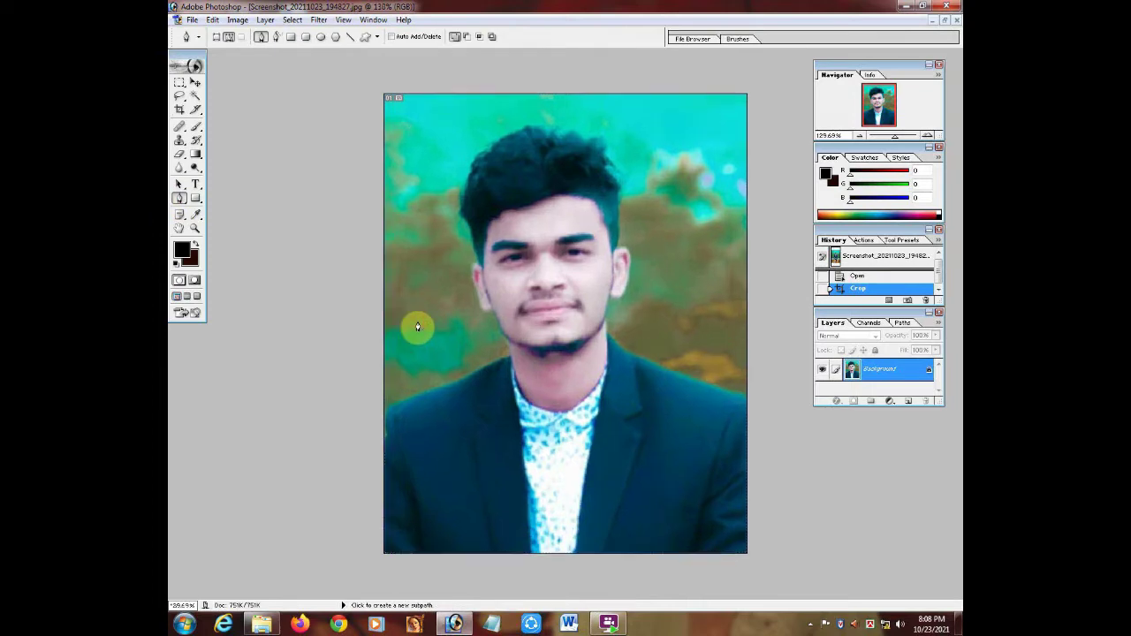
scroll(418, 326, "up", 2)
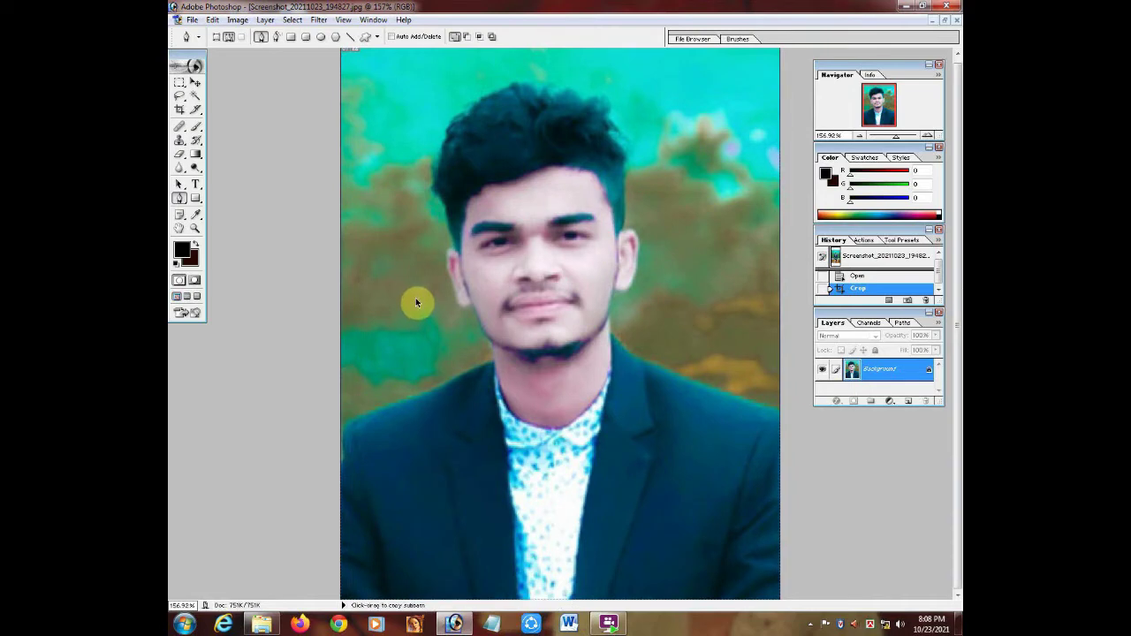
left_click(416, 299, "alt")
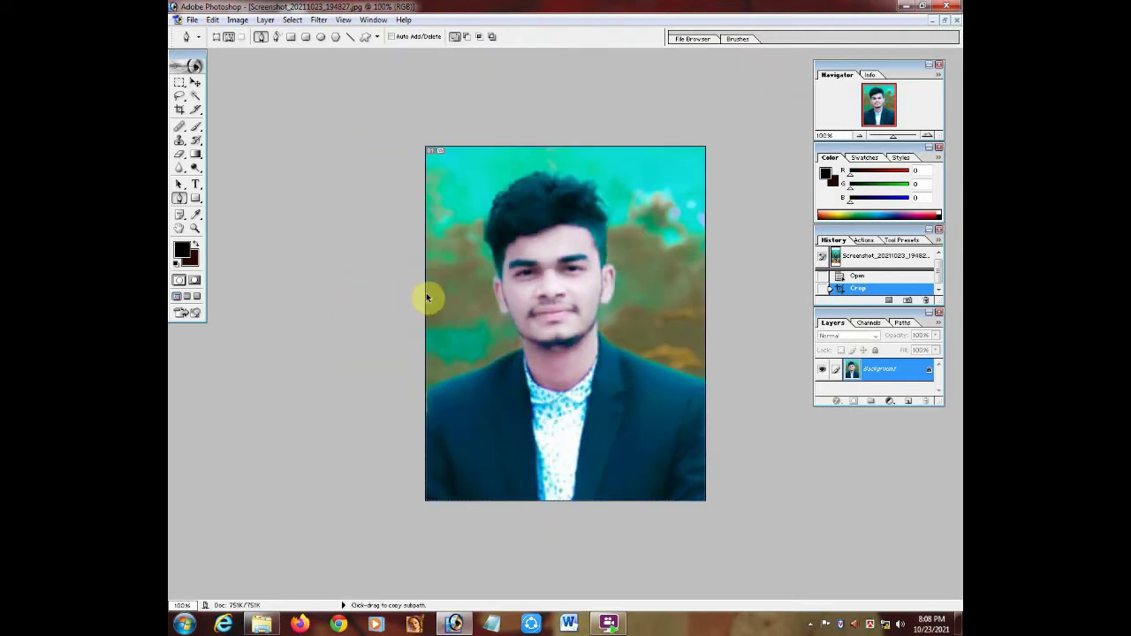
left_click(486, 289, "ctrl")
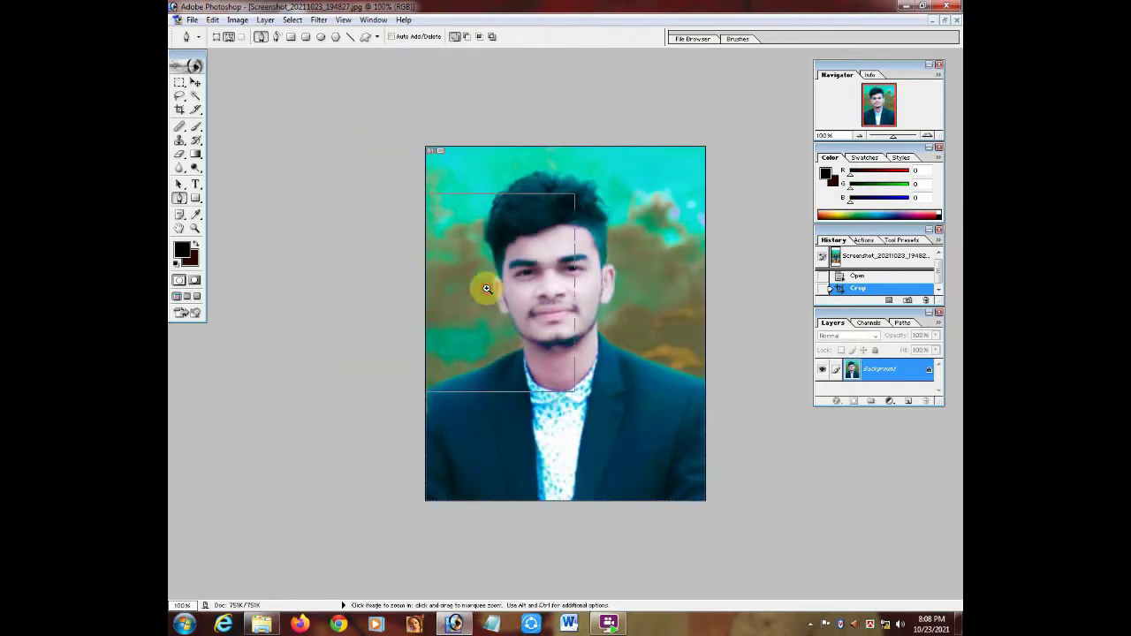
scroll(486, 290, "down", 2)
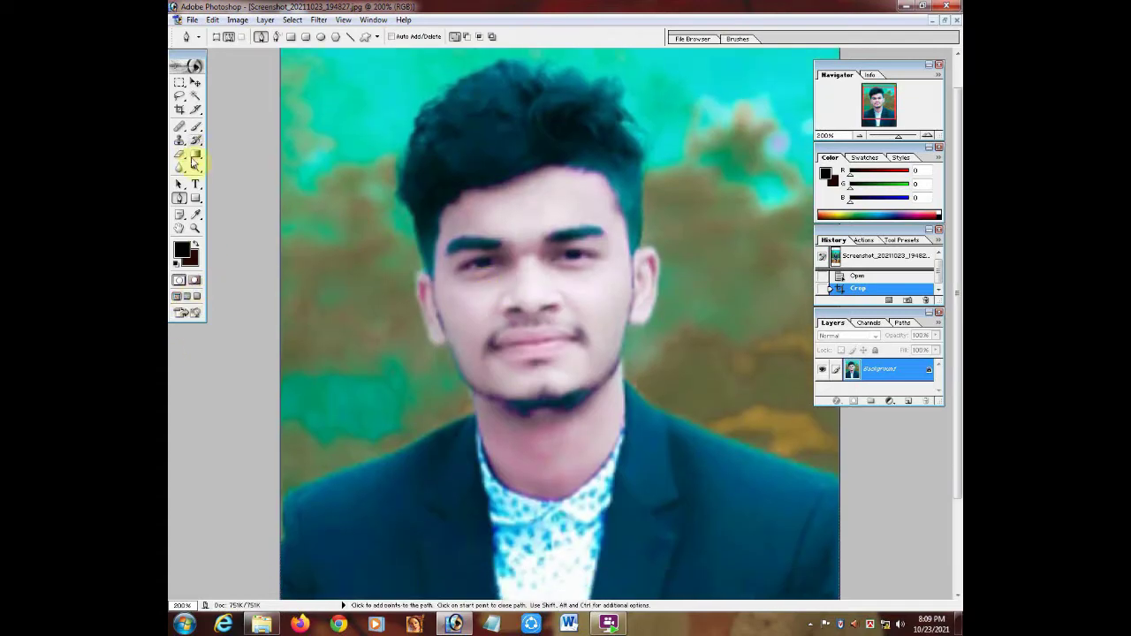
Reduce the portrait's view to 100% using the Zoom tool in zoom-out mode
left_click(195, 230)
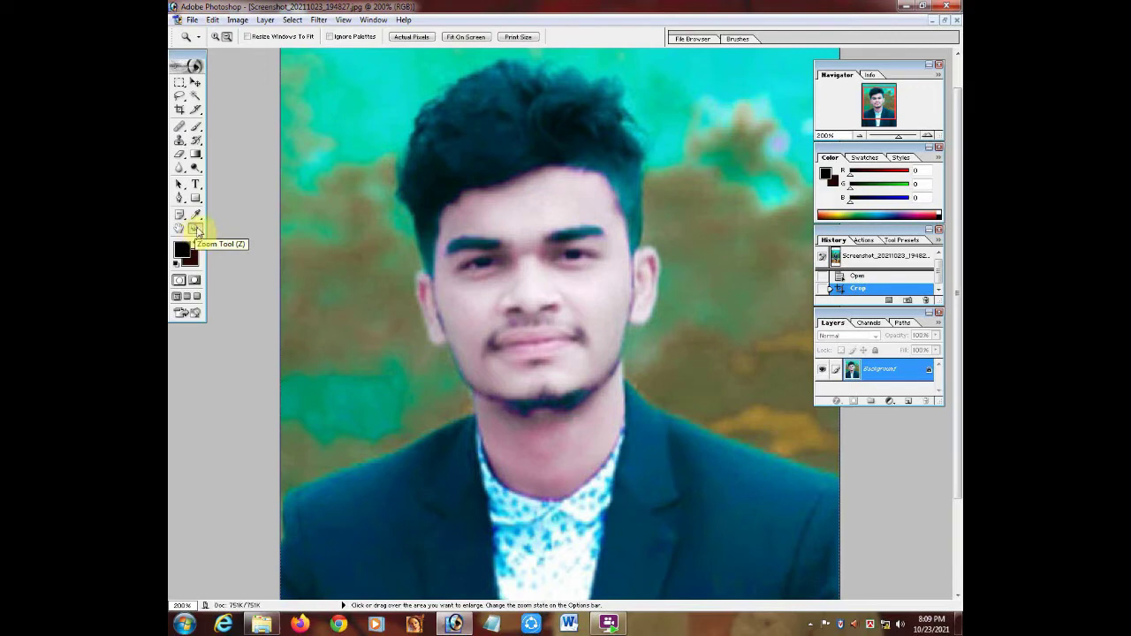
left_click(226, 37)
left_click(581, 159)
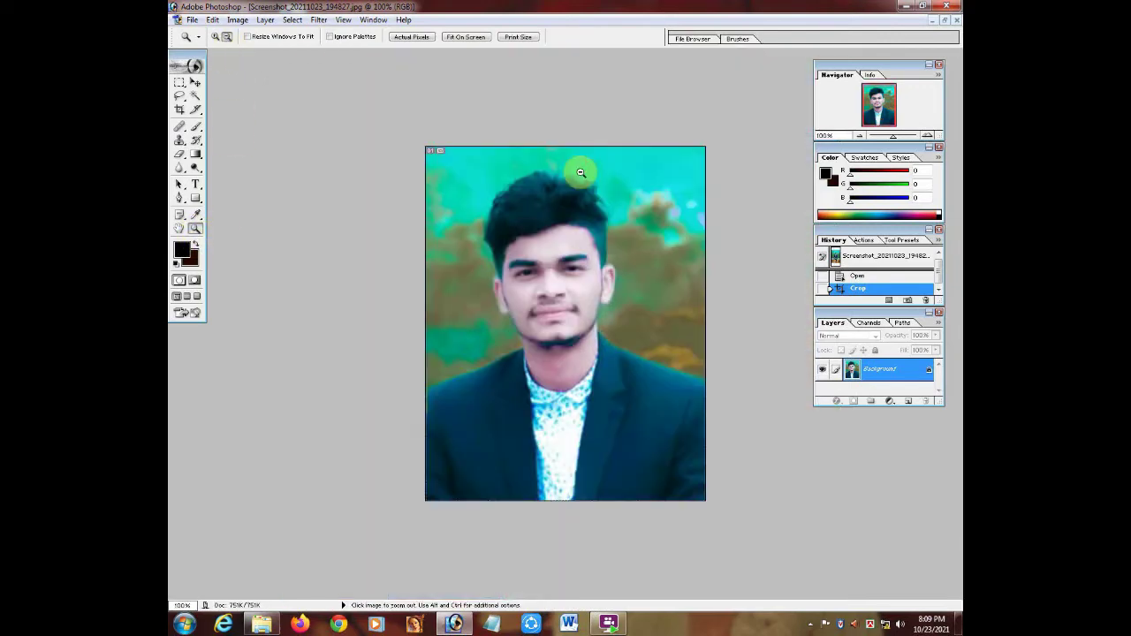
Start a Pen path where the shoulder meets the photo's left edge and curve it along the shoulder, removing the anchor's forward handle
left_click(544, 217)
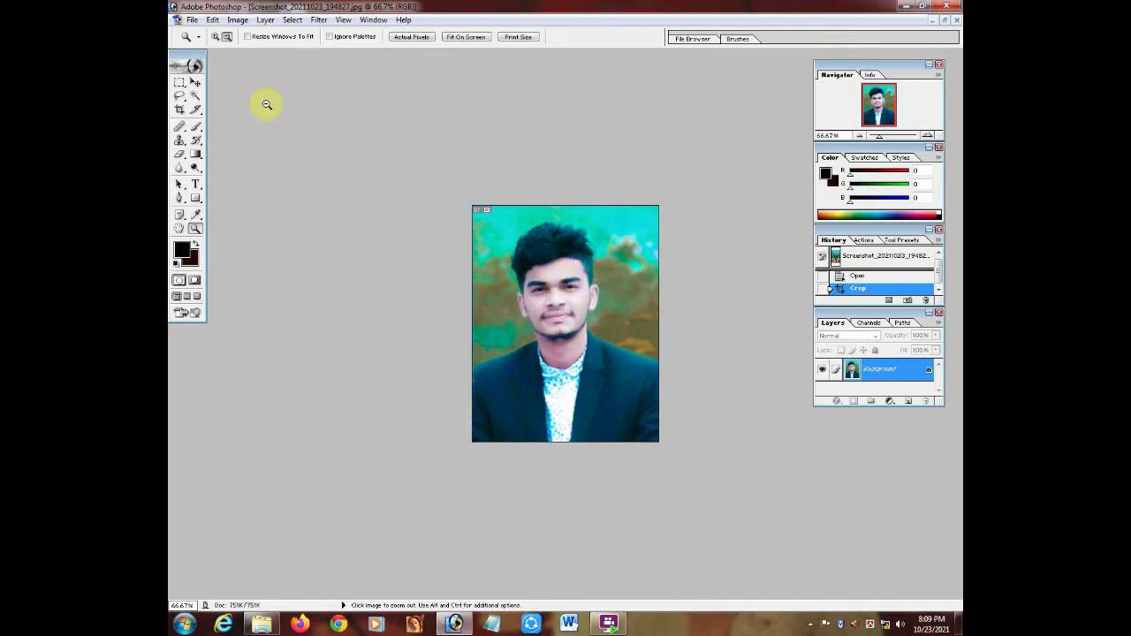
left_click(216, 37)
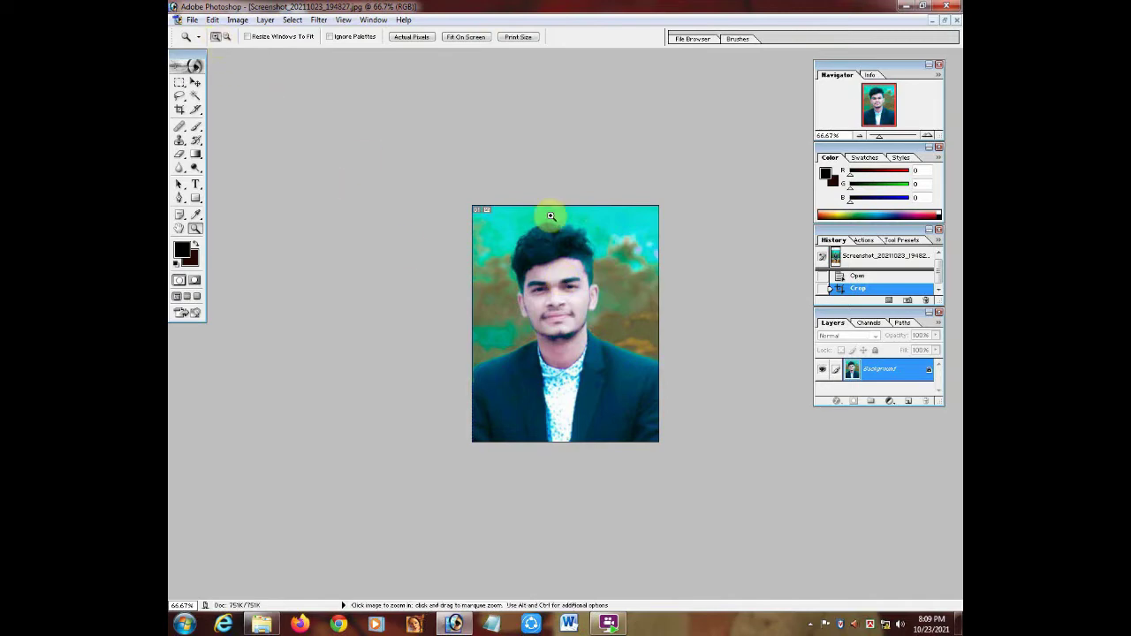
left_click(565, 265)
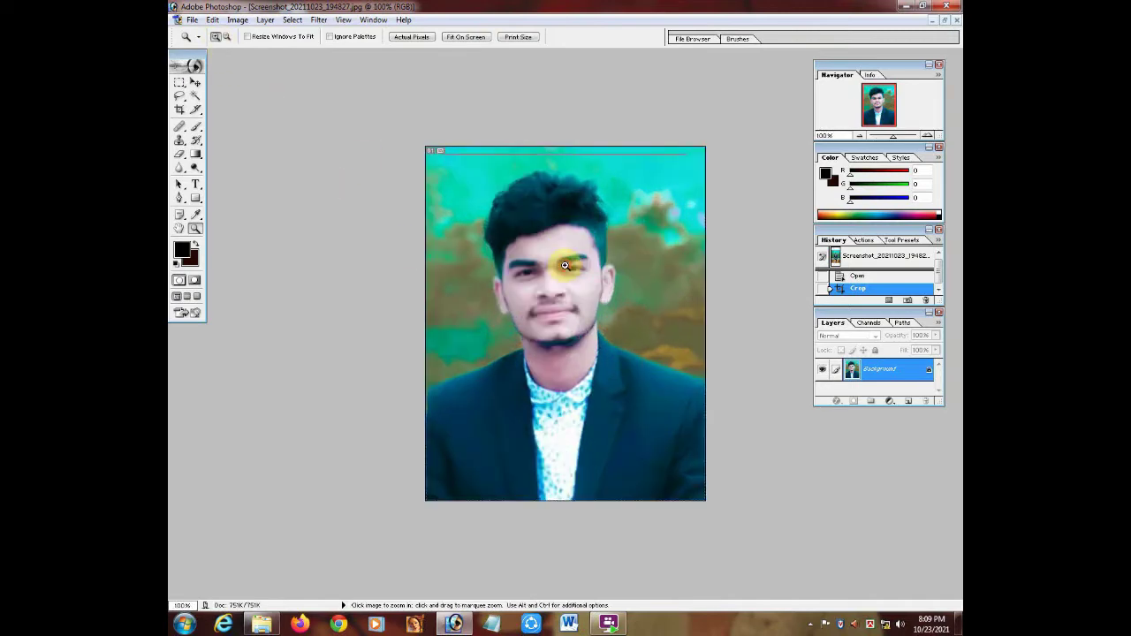
left_click(564, 265)
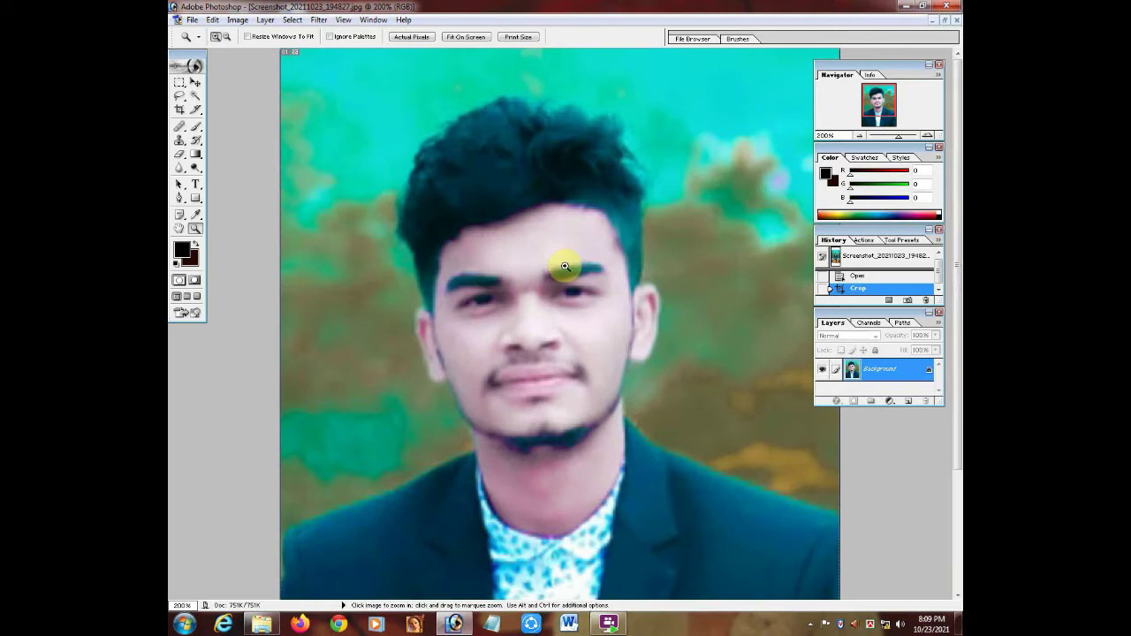
scroll(565, 265, "down", 5)
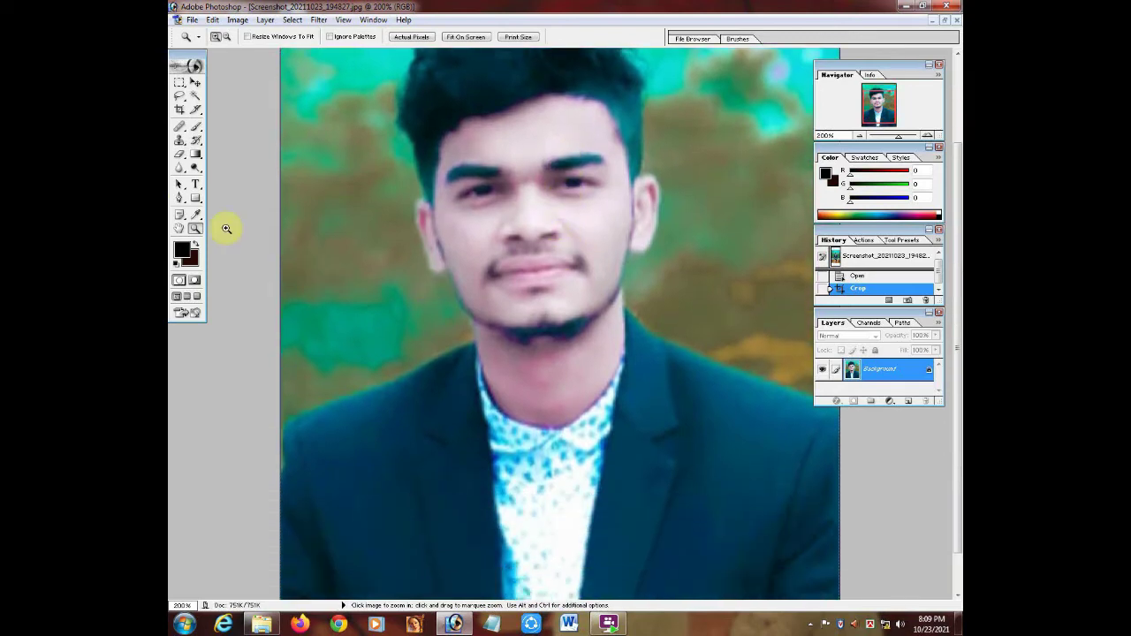
left_click(179, 198)
scroll(314, 424, "down", 1)
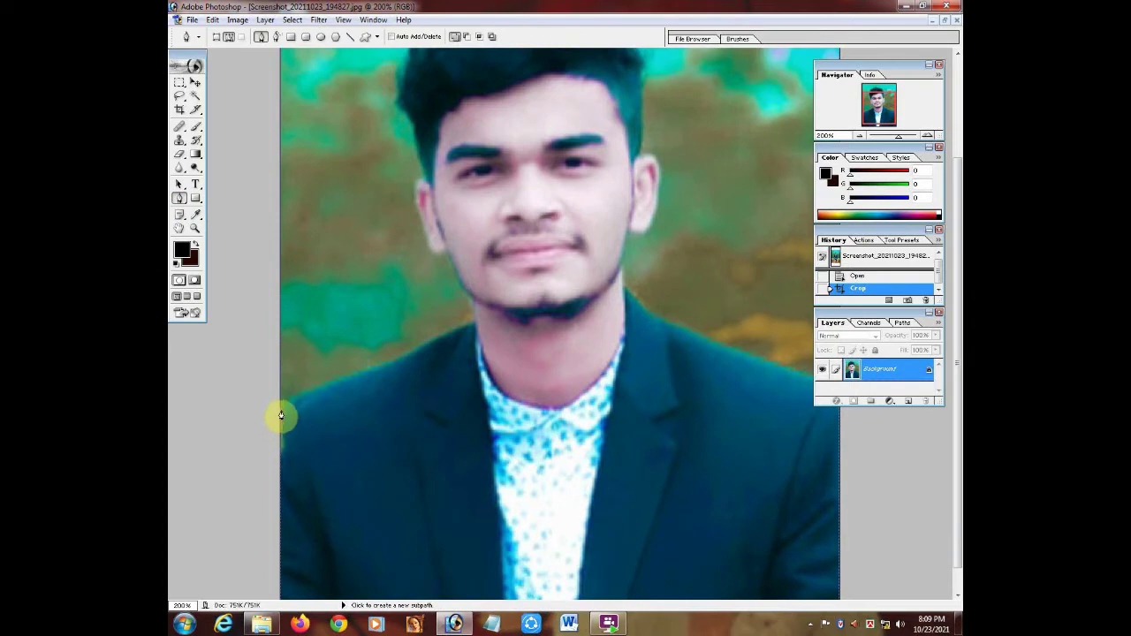
left_click(279, 415)
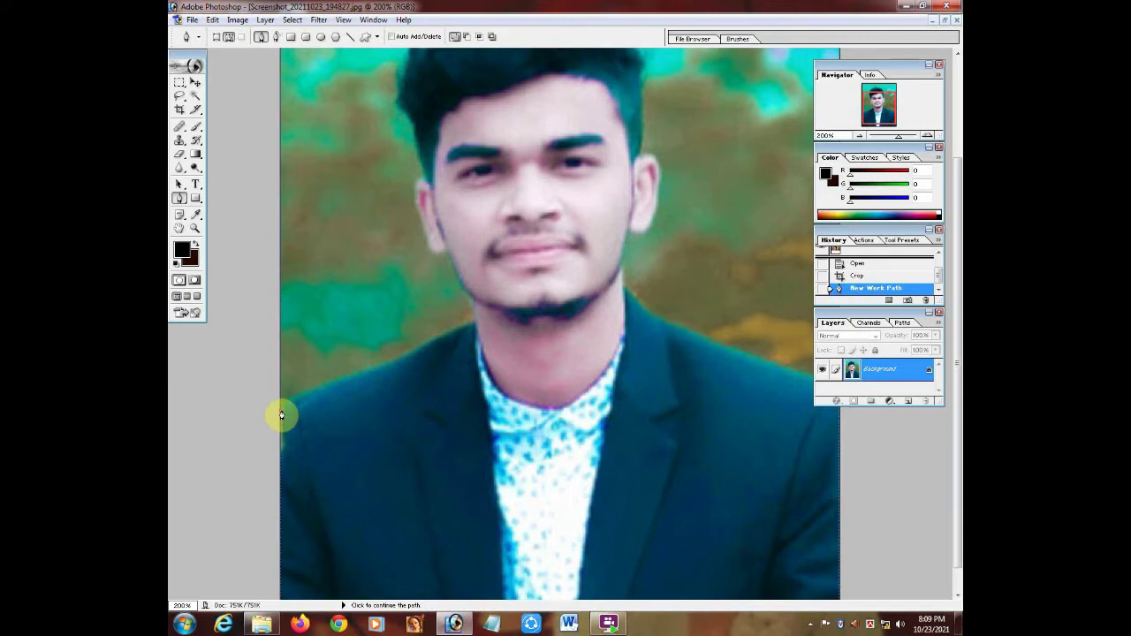
left_click(412, 357)
left_click_drag(412, 357, 508, 328)
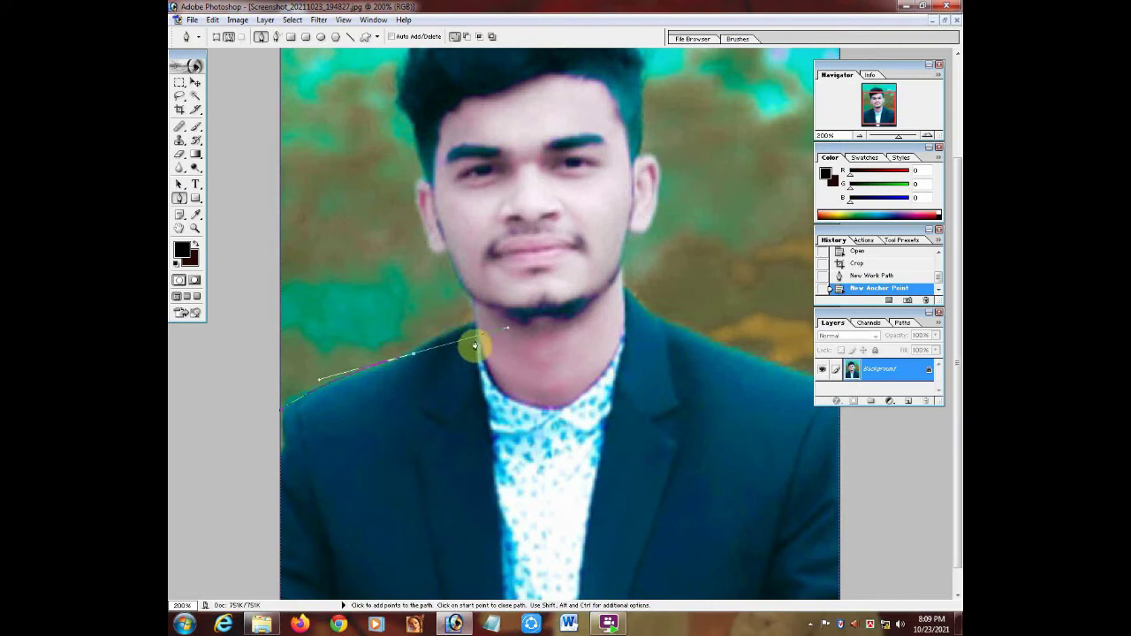
left_click(413, 357, "alt")
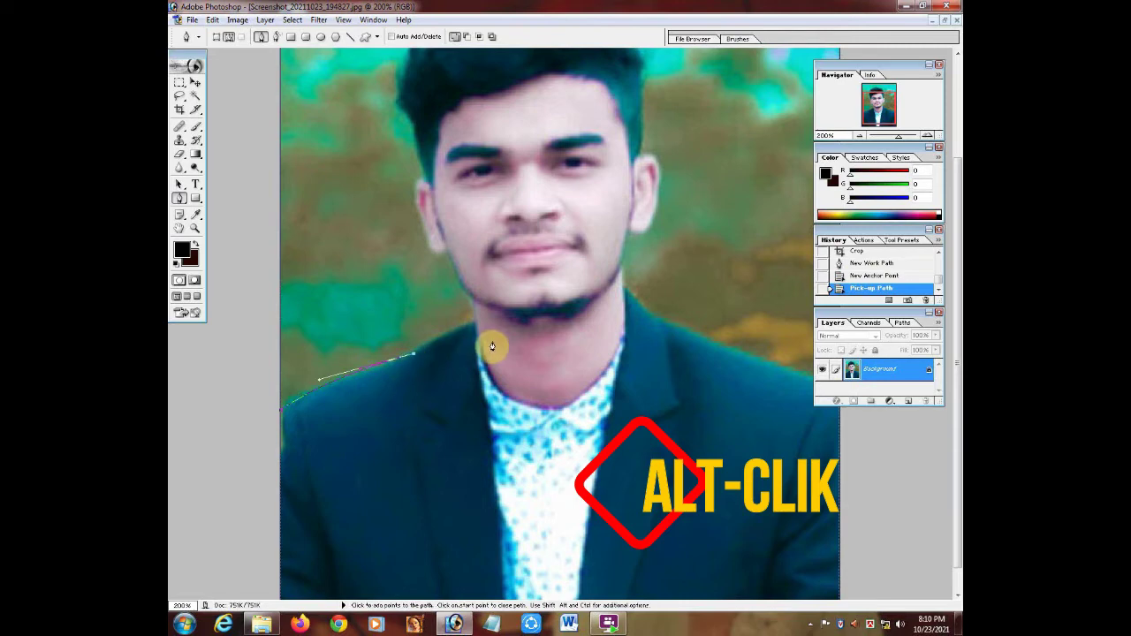
Continue the path along the rest of the shoulder, then up the neck and jaw to the earlobe on the photo's left side
left_click_drag(476, 321, 518, 319)
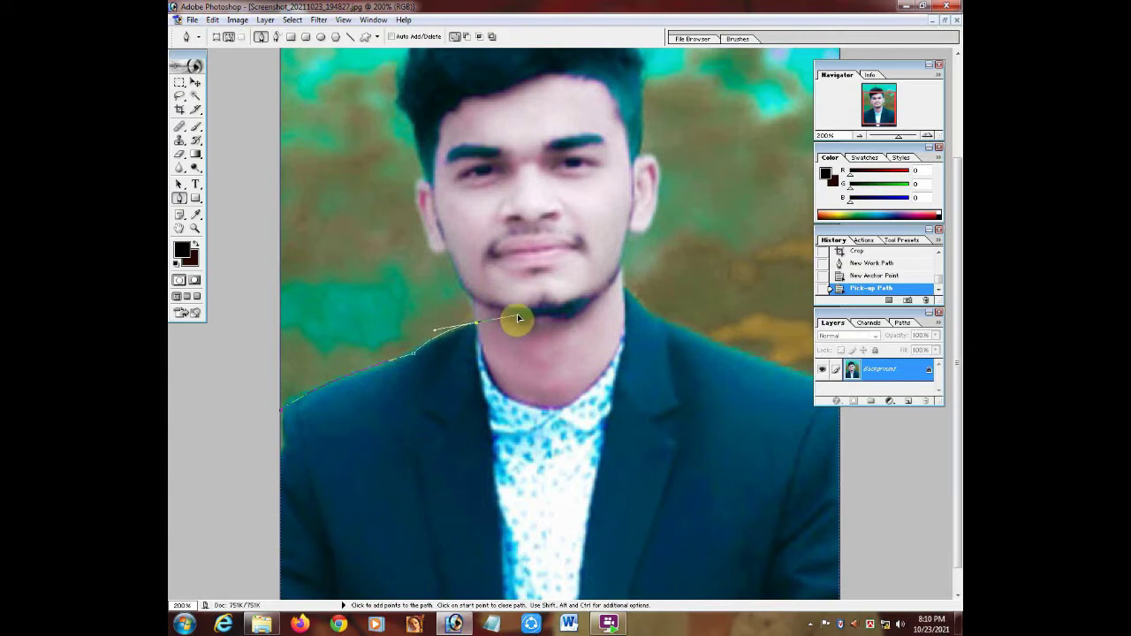
left_click_drag(518, 318, 517, 318)
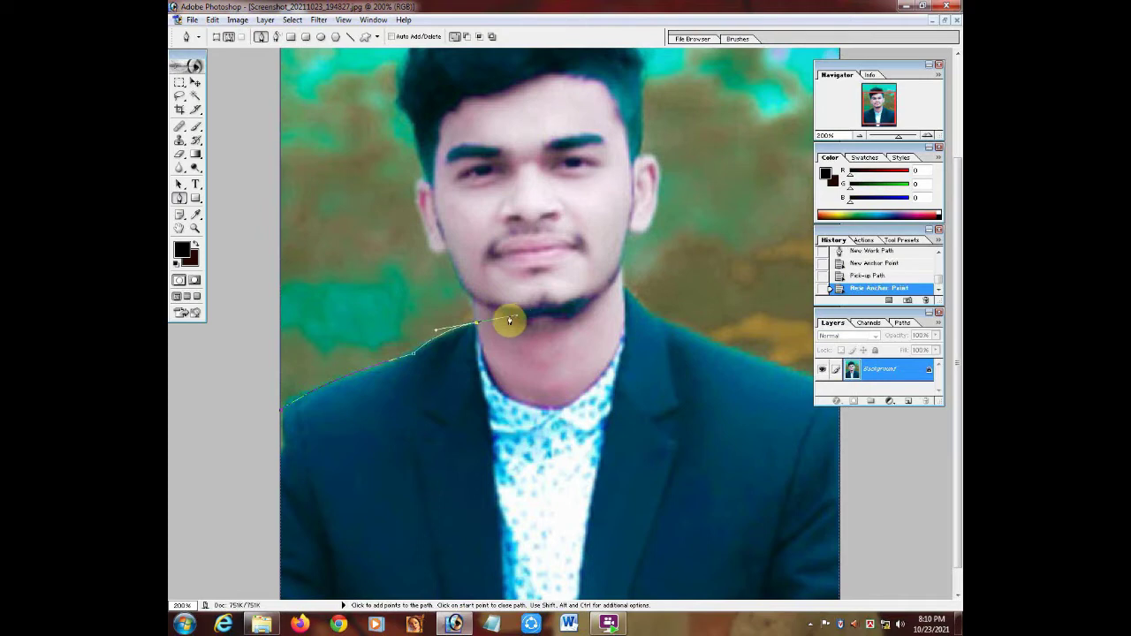
left_click(476, 328, "alt")
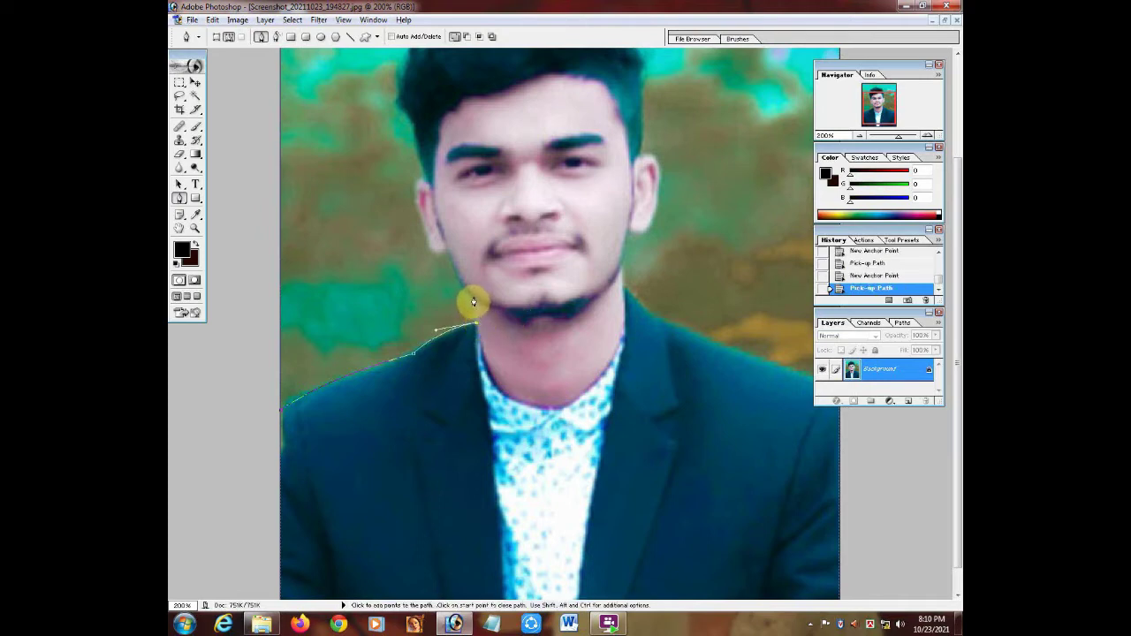
left_click_drag(475, 307, 474, 285)
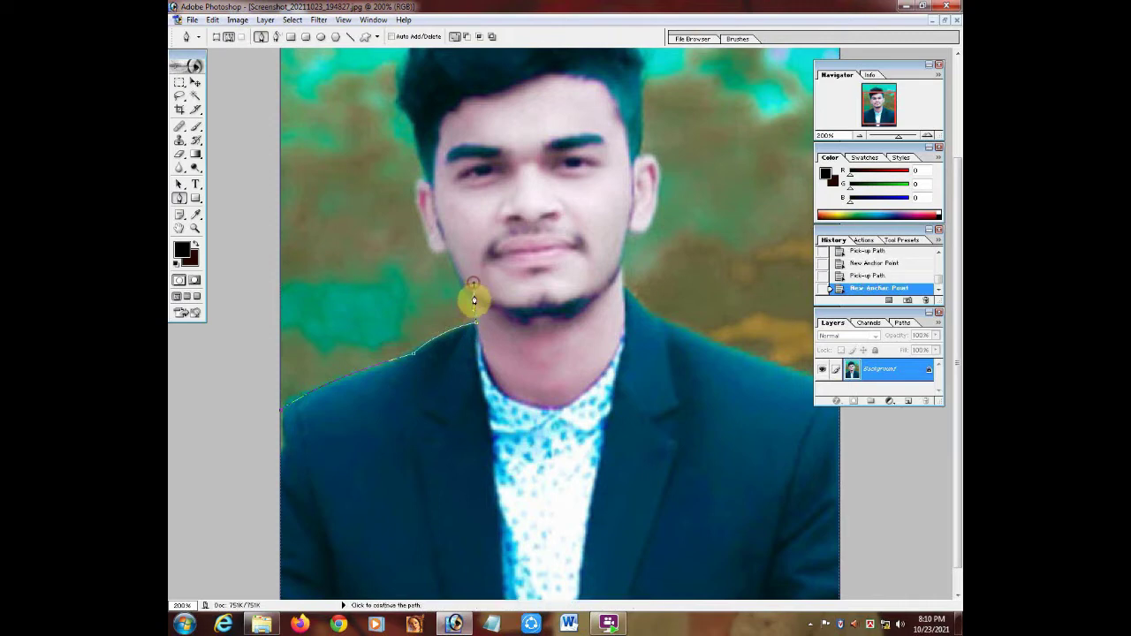
left_click(474, 298, "alt")
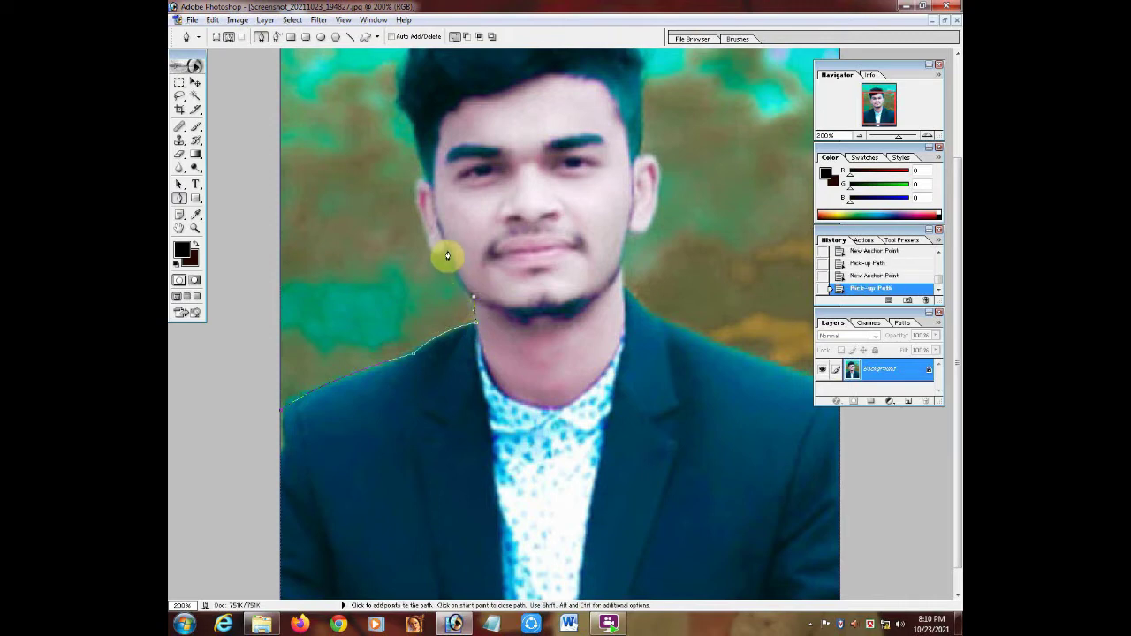
mouse_move(448, 250)
left_mouse_down()
mouse_move(428, 194)
mouse_move(444, 253)
left_mouse_up()
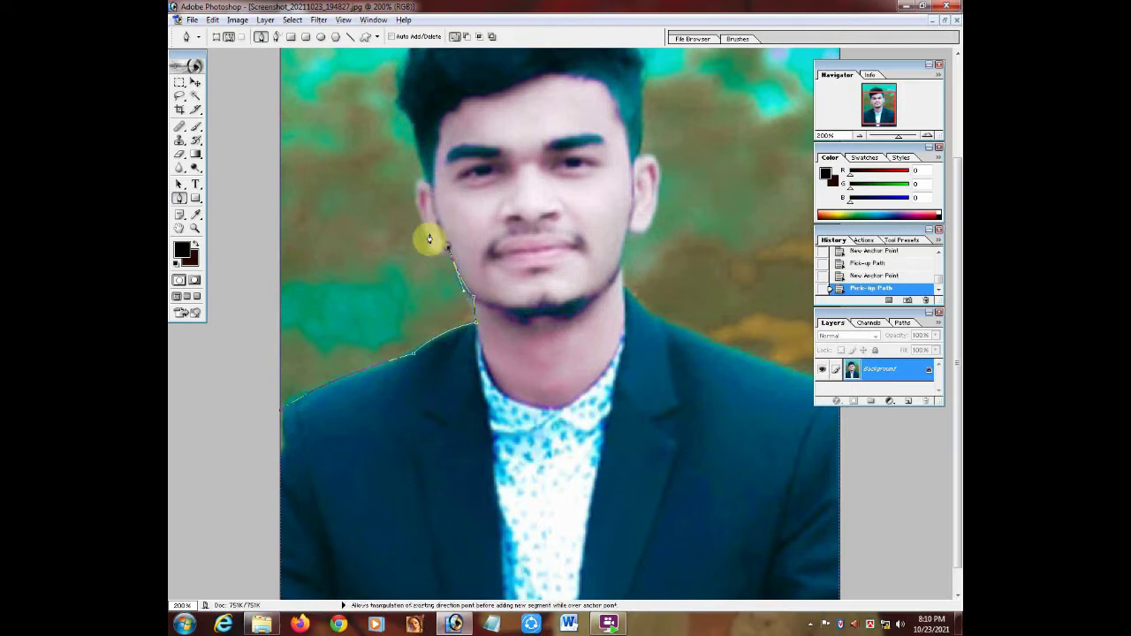
Trace the path around the ear, up the side of the hair and over the head to the opposite hairline
left_click_drag(415, 197, 424, 118)
scroll(415, 194, "up", 2)
left_click(412, 212)
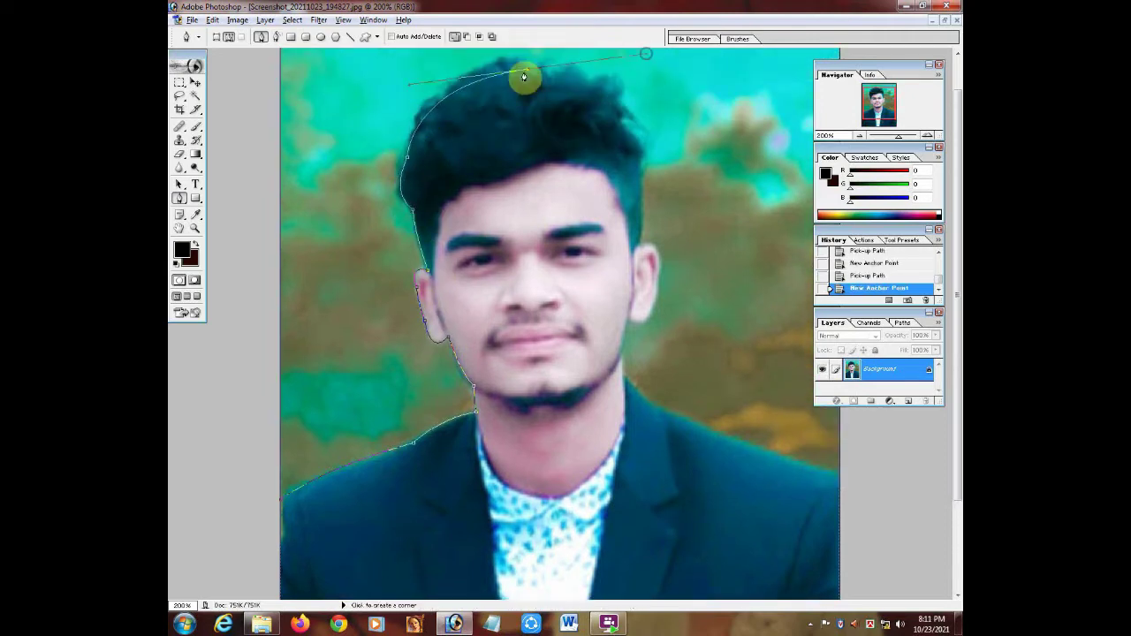
left_click_drag(526, 71, 625, 169)
left_click_drag(619, 126, 636, 177)
Extend the path around the ear on the photo's right side, ending with a corner at the earlobe
left_click_drag(659, 254, 654, 283)
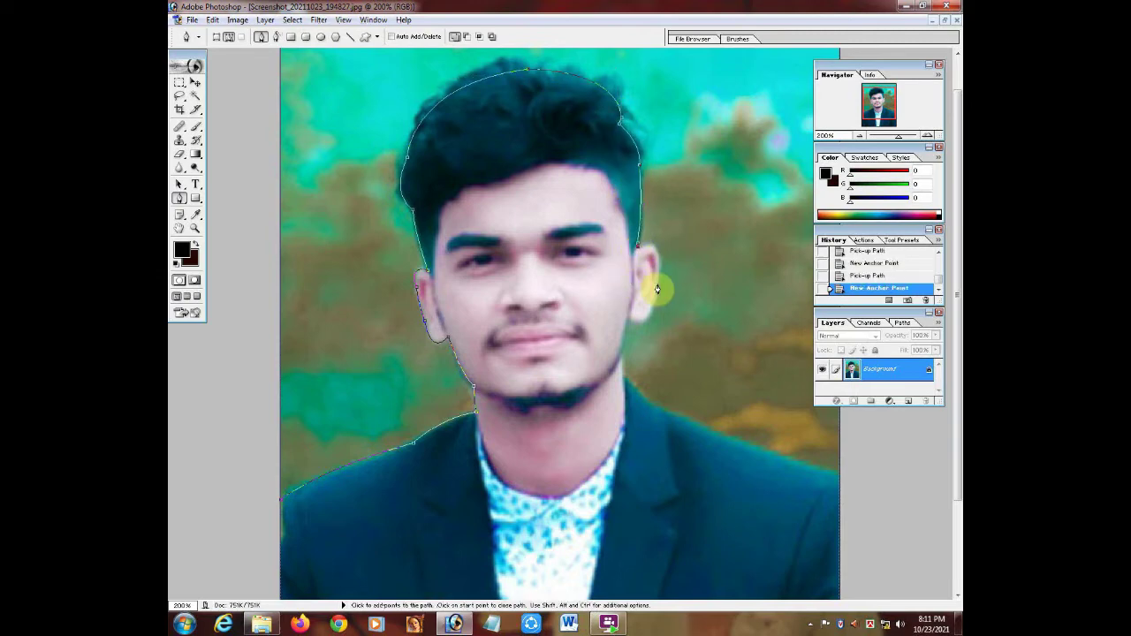
left_click(661, 281)
left_click(626, 318, "alt")
Continue the path from the earlobe down the jaw and neck, then along the shoulder to the photo's right edge
left_click_drag(621, 355, 660, 417)
left_click(621, 355, "alt")
left_click(623, 373, "alt")
left_click(654, 409, "alt")
left_click_drag(839, 476, 898, 500)
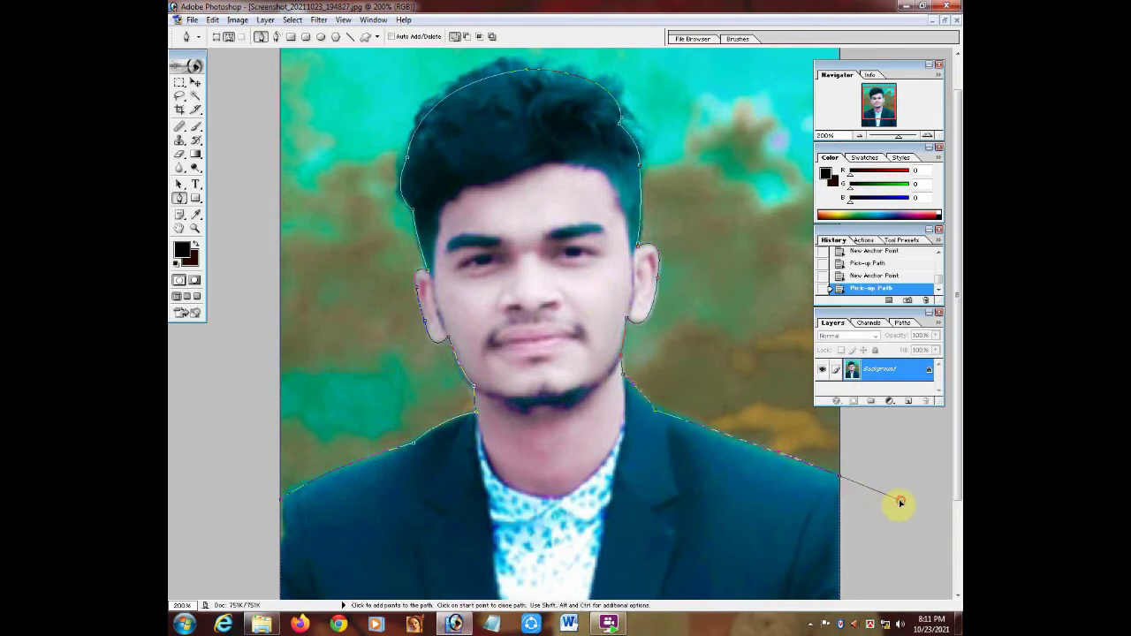
left_click(839, 476, "alt")
left_click(692, 467, "alt")
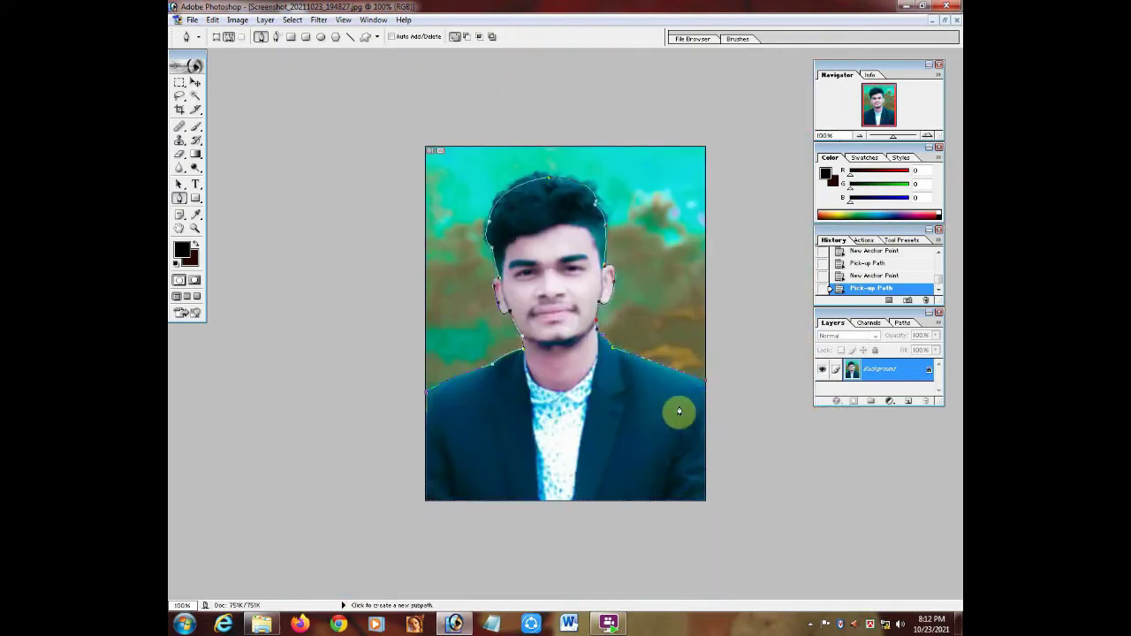
left_click_drag(775, 241, 774, 232)
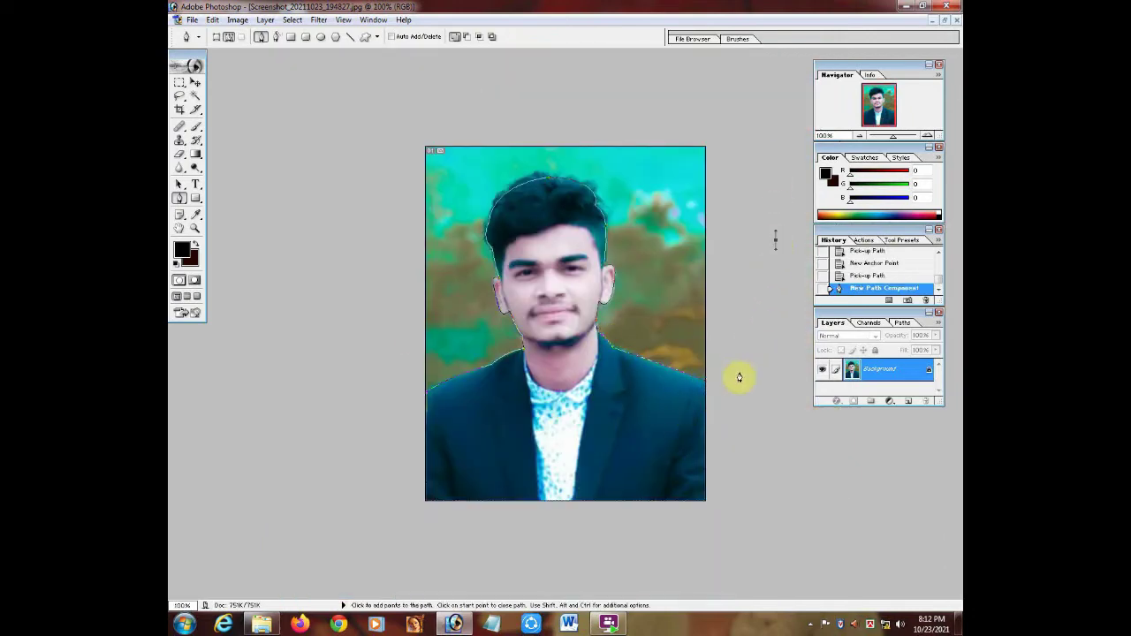
key("ctrl+z")
left_click(873, 282)
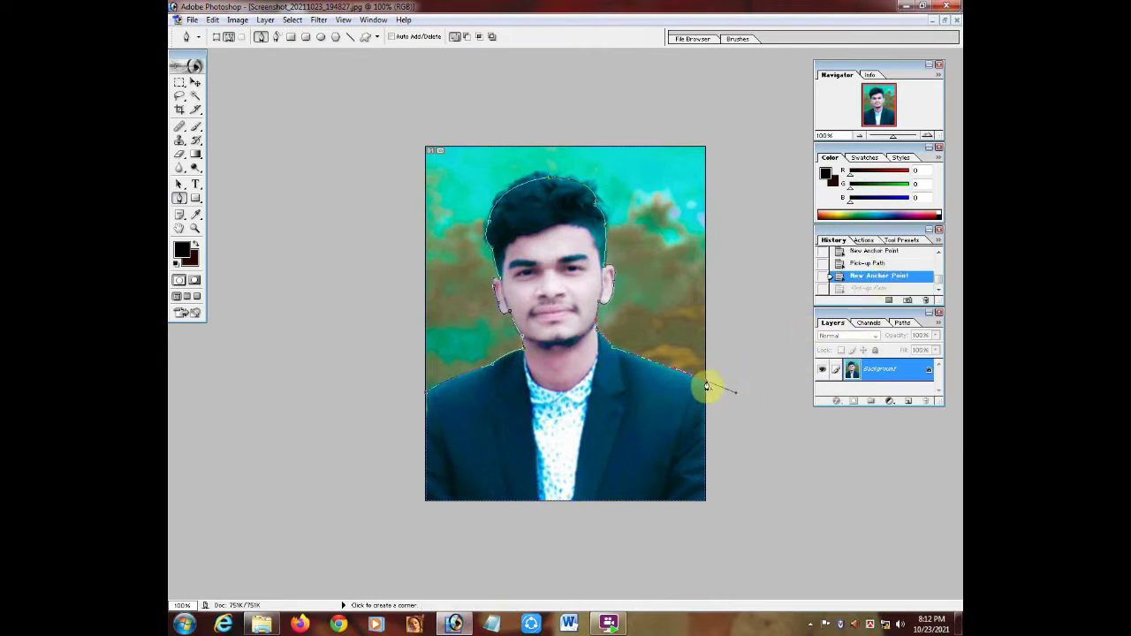
Loop the path outside the canvas around the photo's upper part and close it at the starting anchor, enclosing the backdrop behind the man
left_click(707, 383)
left_click_drag(748, 336, 753, 306)
left_click_drag(754, 191, 744, 150)
left_click_drag(713, 89, 611, 78)
left_click_drag(414, 85, 306, 142)
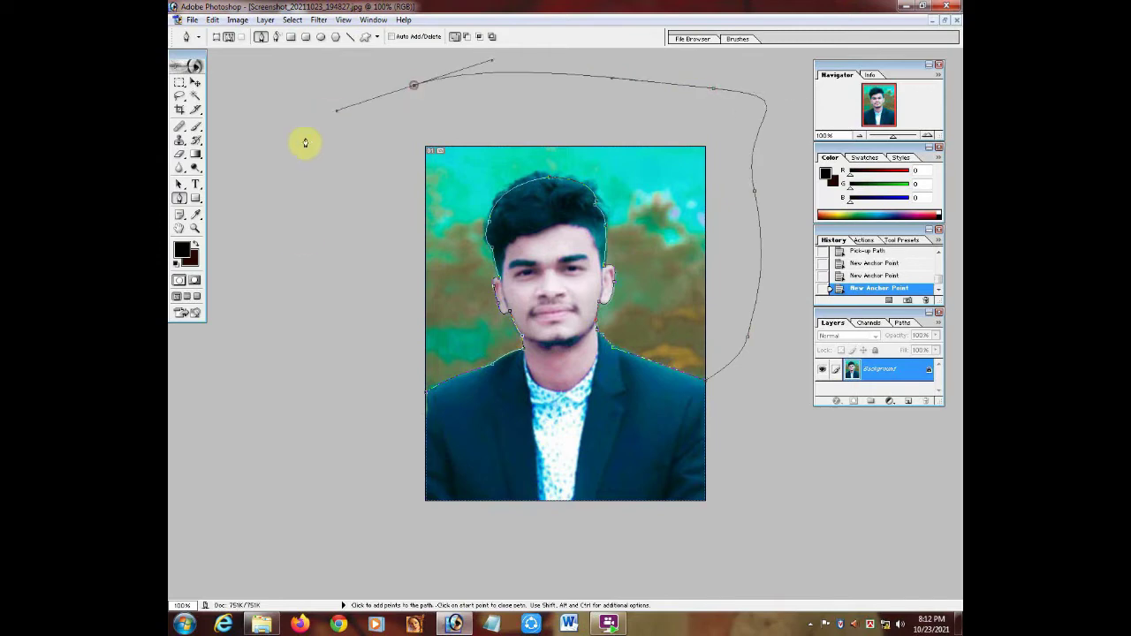
left_click_drag(304, 257, 305, 329)
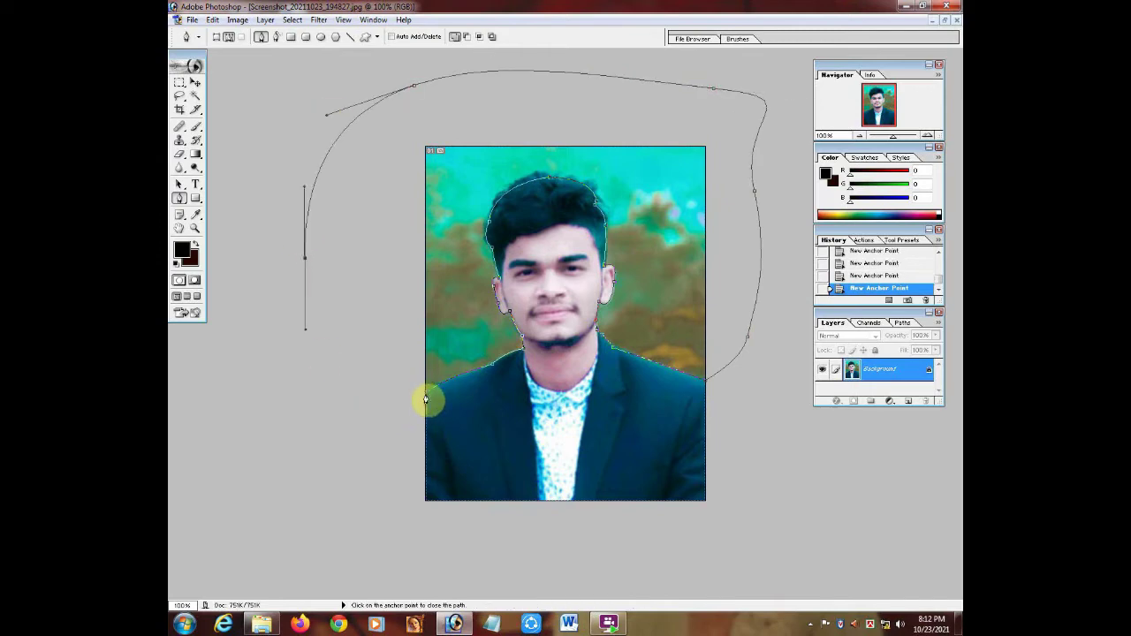
left_click(425, 400)
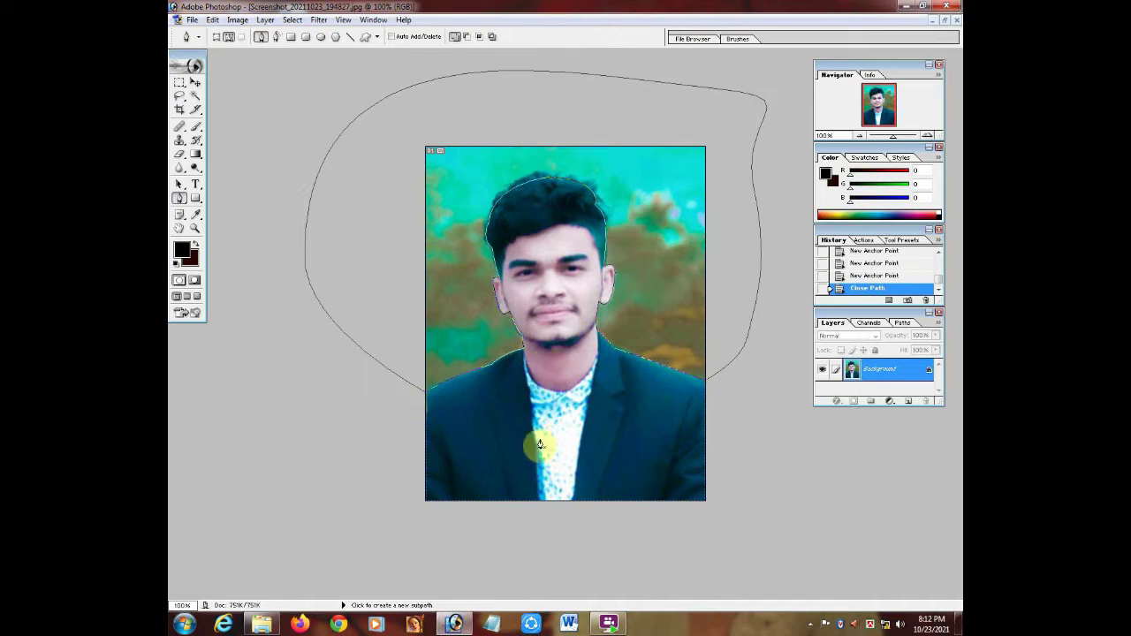
Convert the closed path into a new anti-aliased selection of the backdrop
right_click(550, 264)
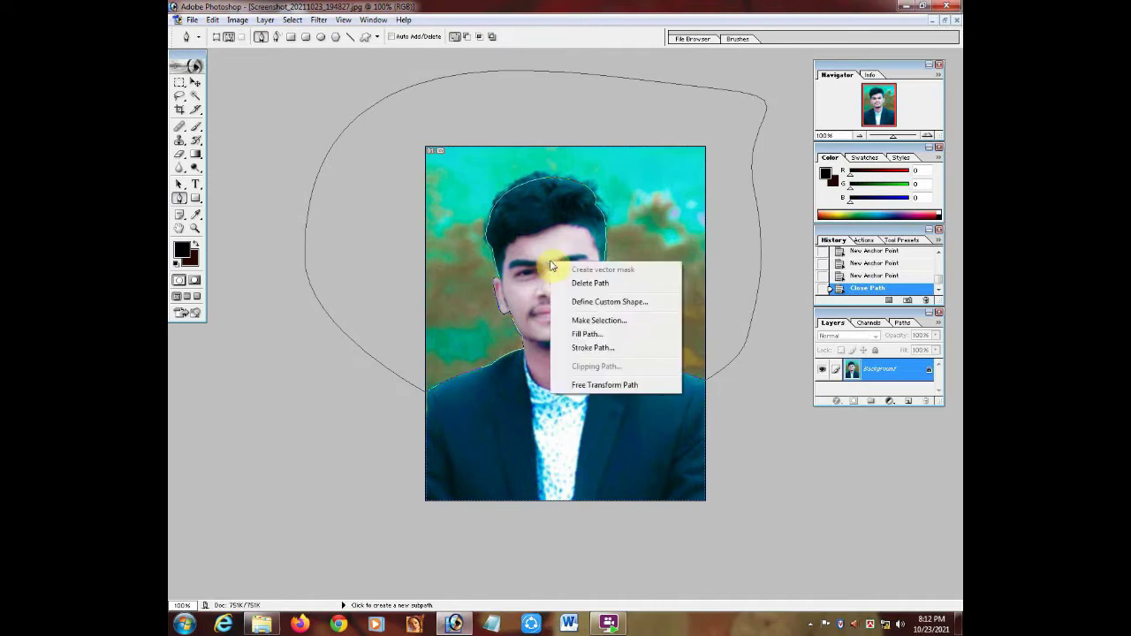
left_click(607, 324)
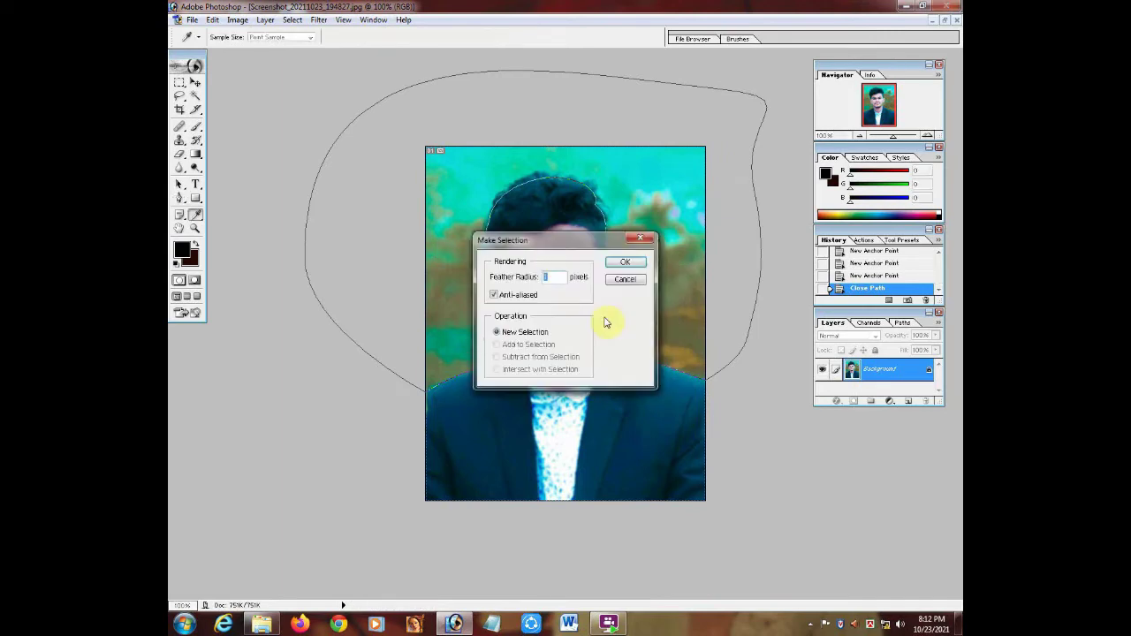
left_click_drag(584, 241, 588, 180)
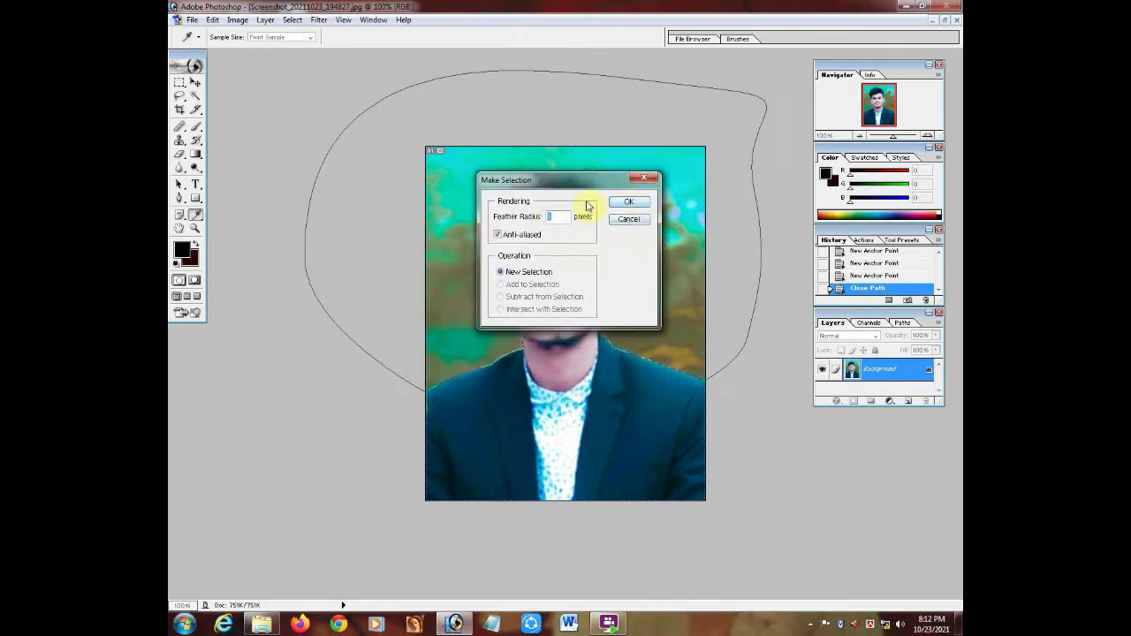
left_click(635, 204)
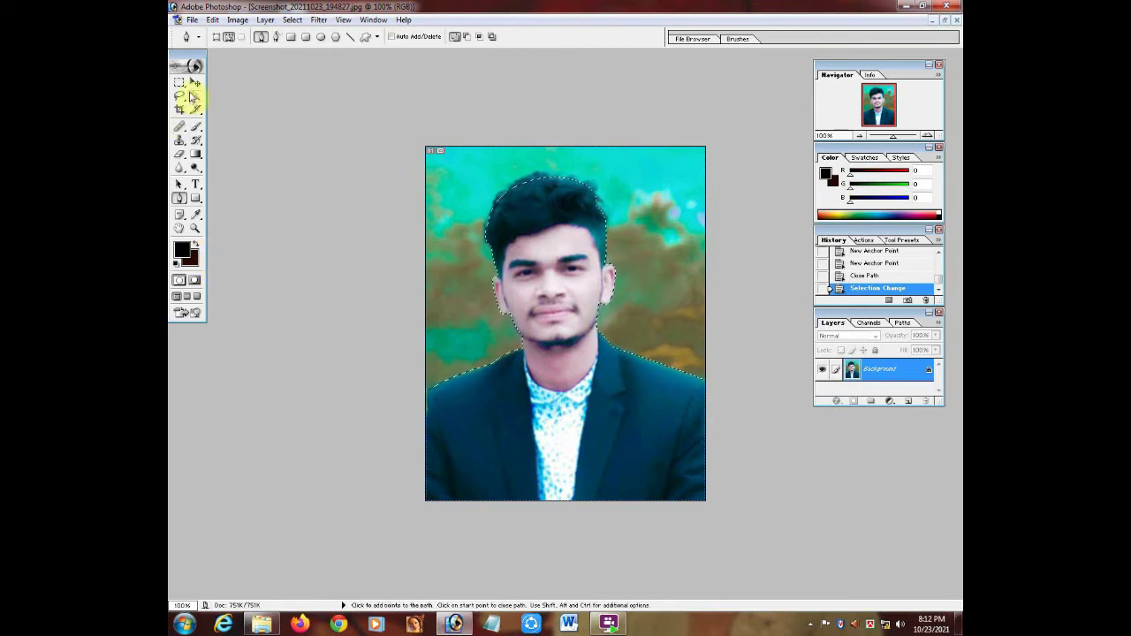
Set the background colour to a vivid, saturated blue with a hue of 236°
left_click(195, 260)
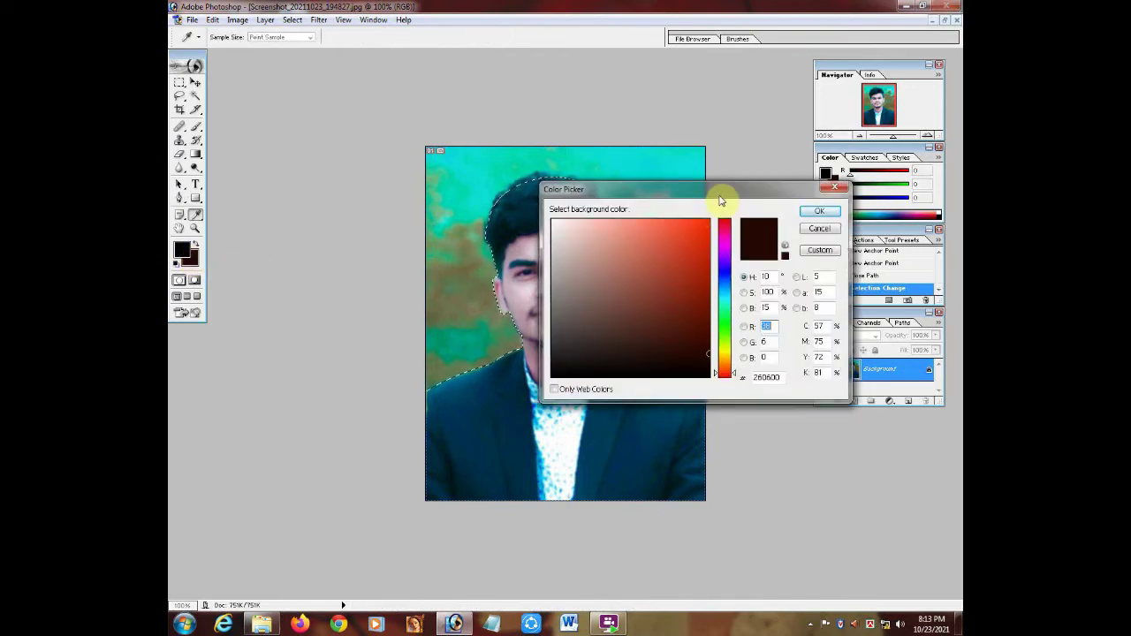
left_click_drag(724, 195, 688, 351)
left_click(665, 432)
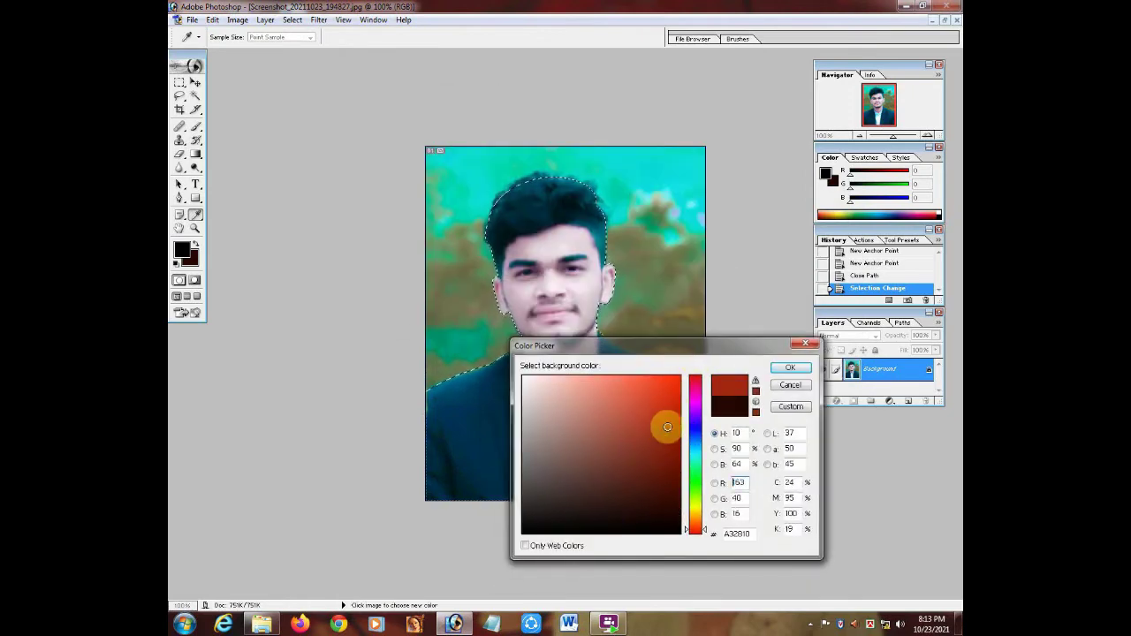
left_click(696, 433)
mouse_move(695, 433)
left_mouse_down()
mouse_move(698, 389)
mouse_move(698, 434)
mouse_move(664, 439)
mouse_move(678, 400)
mouse_move(522, 376)
left_mouse_up()
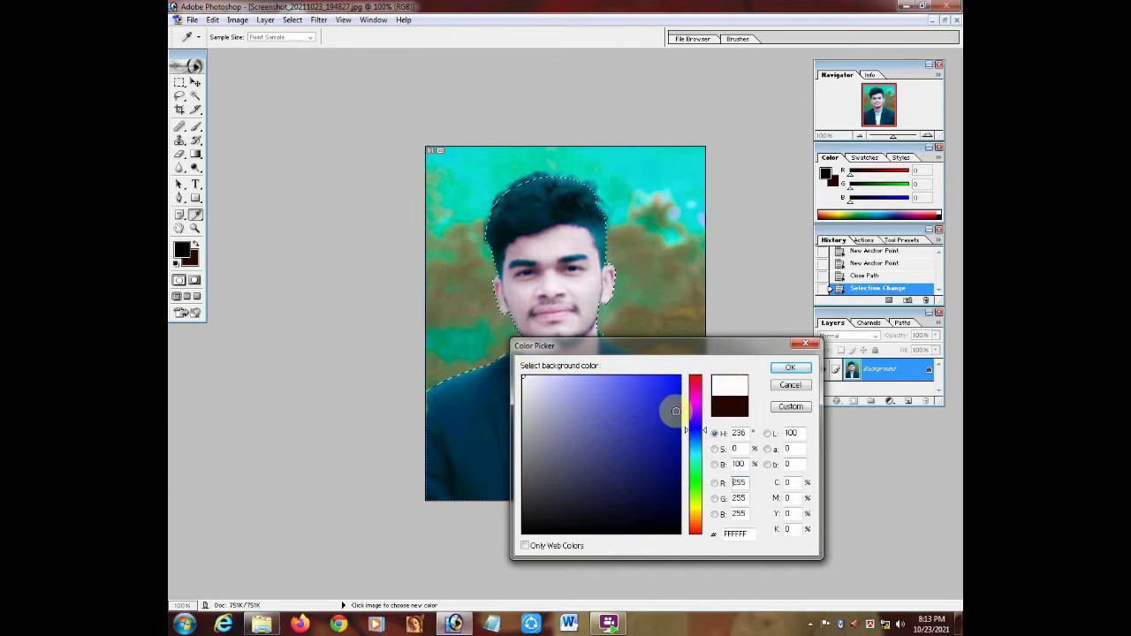
left_click(672, 383)
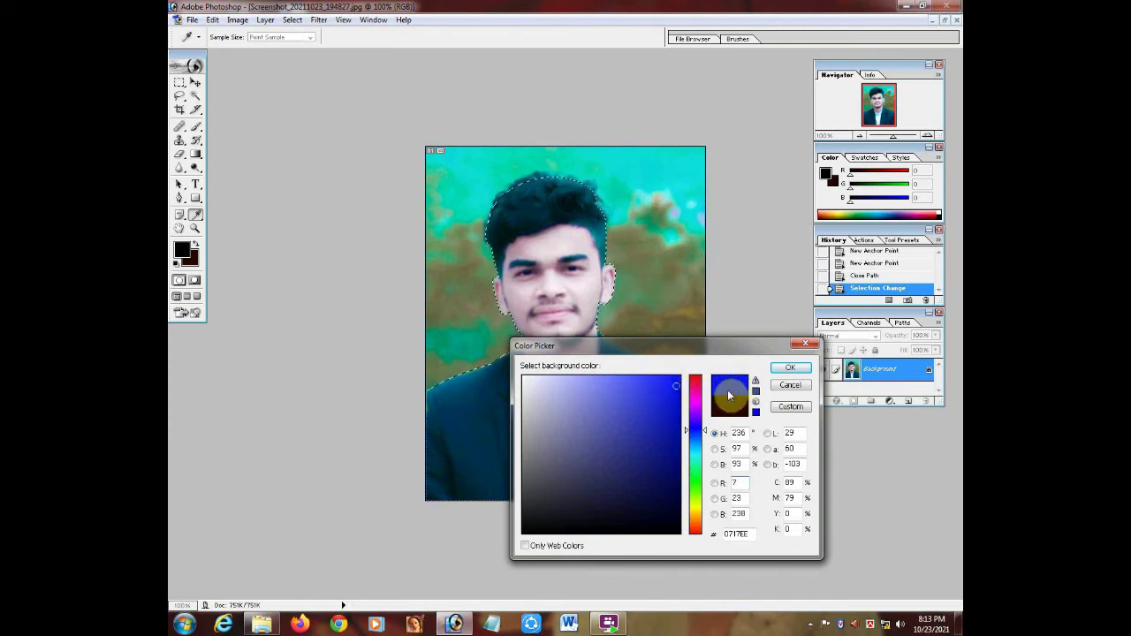
mouse_move(663, 389)
left_mouse_down()
mouse_move(525, 372)
mouse_move(639, 368)
mouse_move(669, 381)
mouse_move(674, 399)
mouse_move(676, 382)
left_mouse_up()
left_click(789, 372)
key("p")
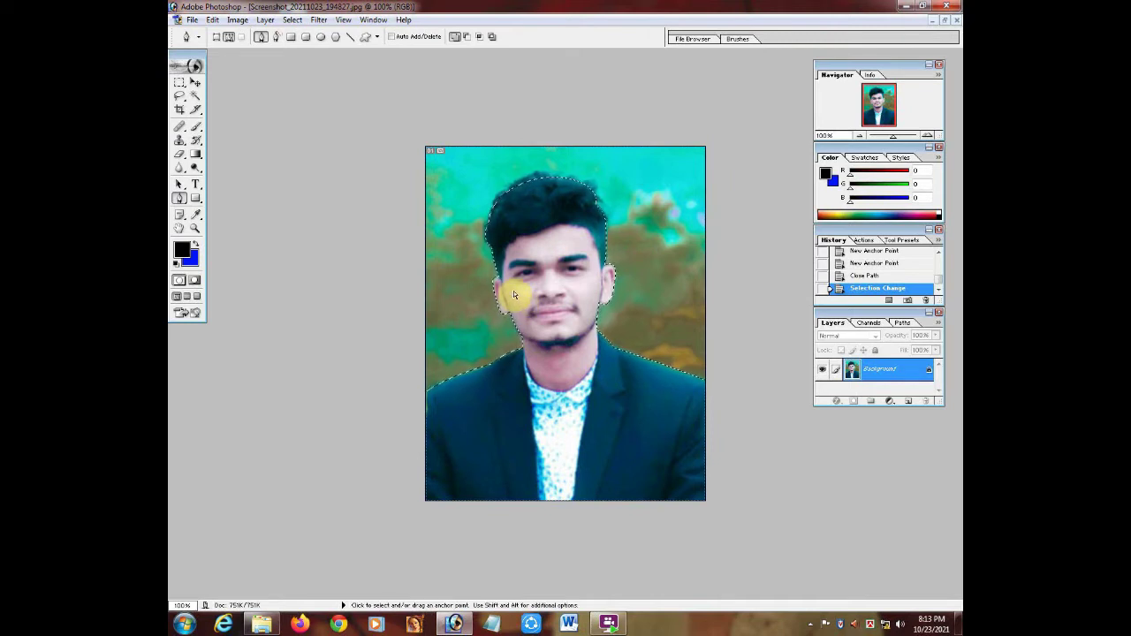
Cut the selected backdrop so the blue background colour replaces it, and check the portrait at a reduced view
key("ctrl+x")
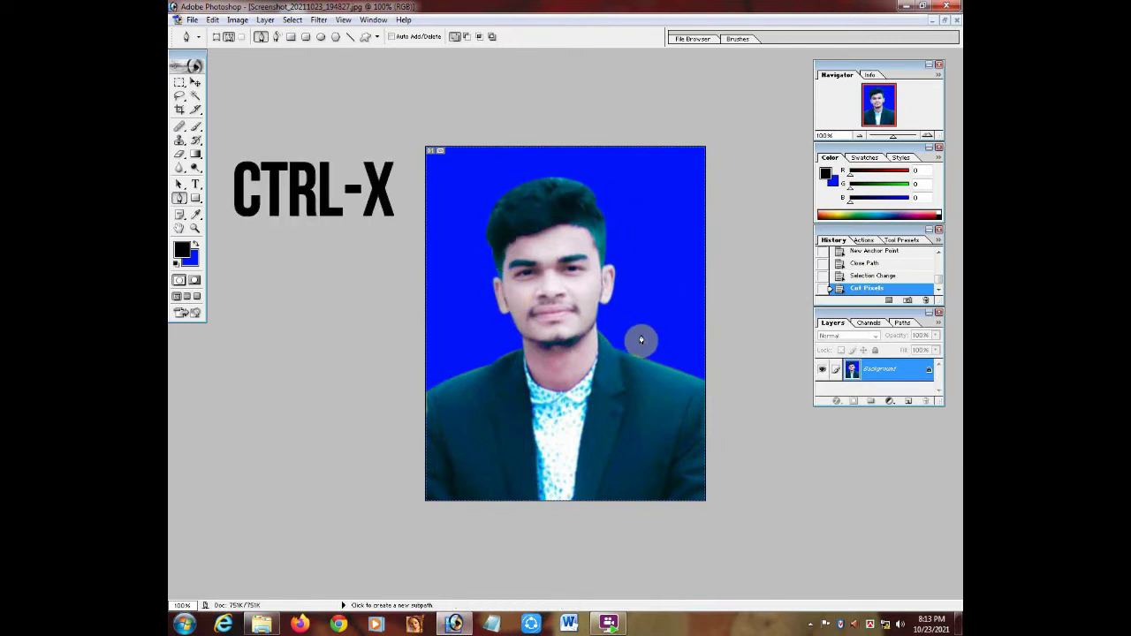
scroll(630, 357, "up", 2)
scroll(631, 356, "down", 4)
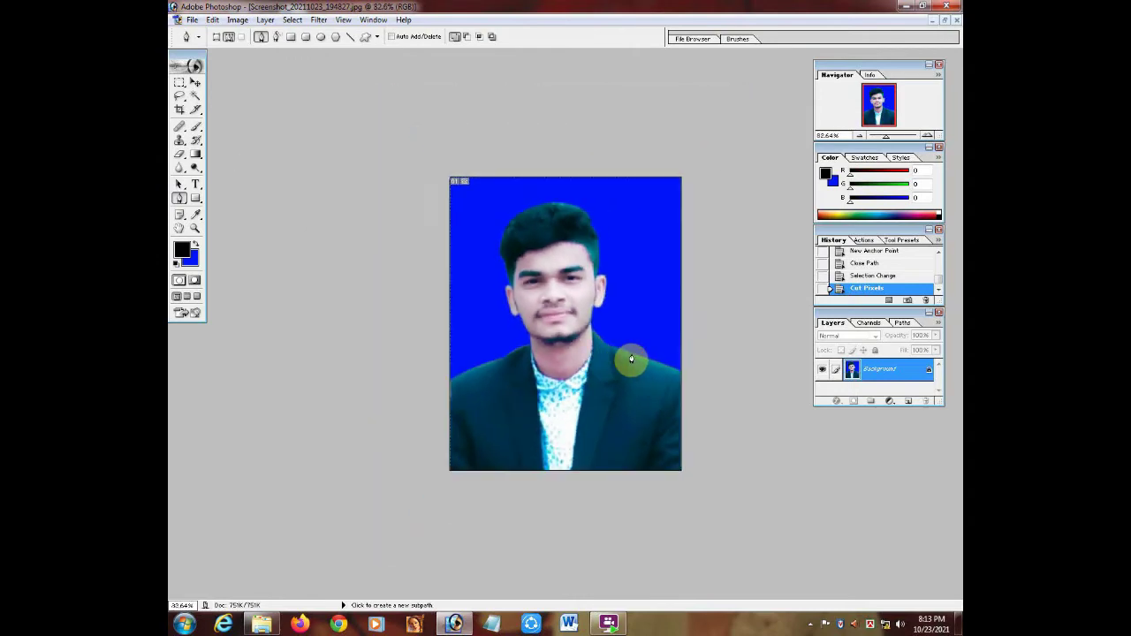
Compare the portrait before and after the backdrop cut by stepping back to the selection state and returning to the cut
left_click(855, 277)
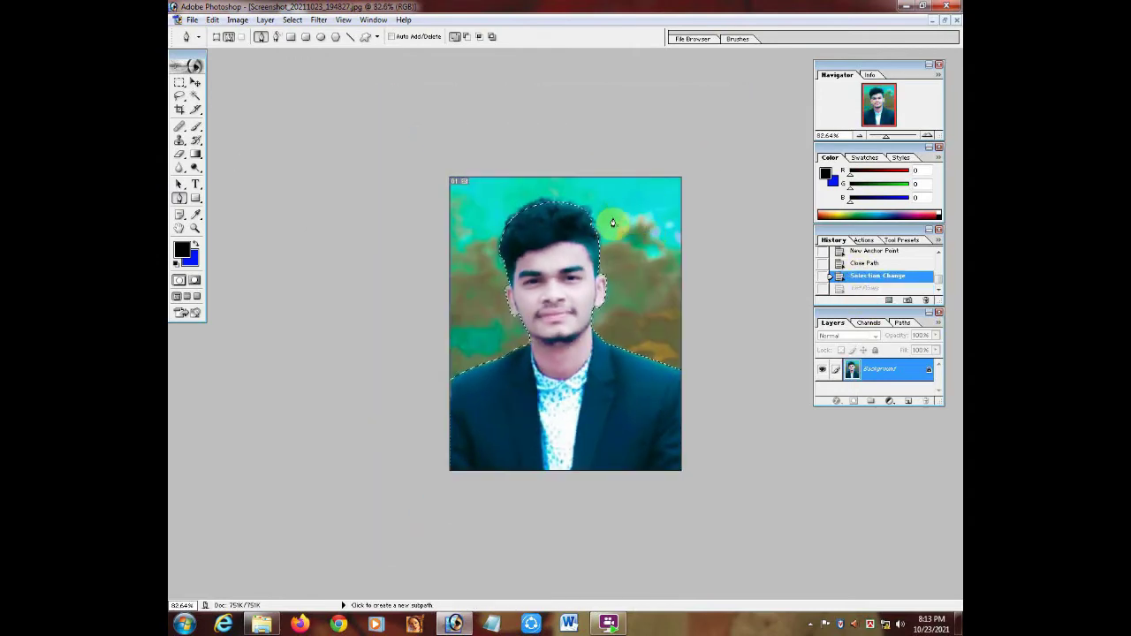
left_click(875, 289)
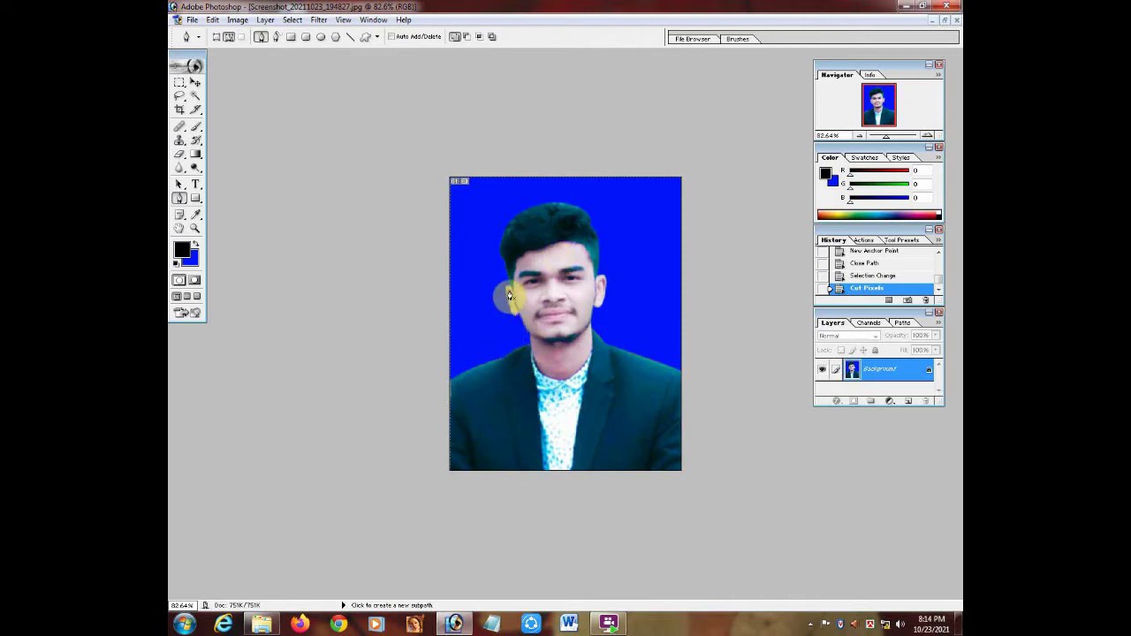
Blur the cut edges along the jacket's shoulders with the Blur tool at about 51% strength
scroll(605, 343, "up", 5)
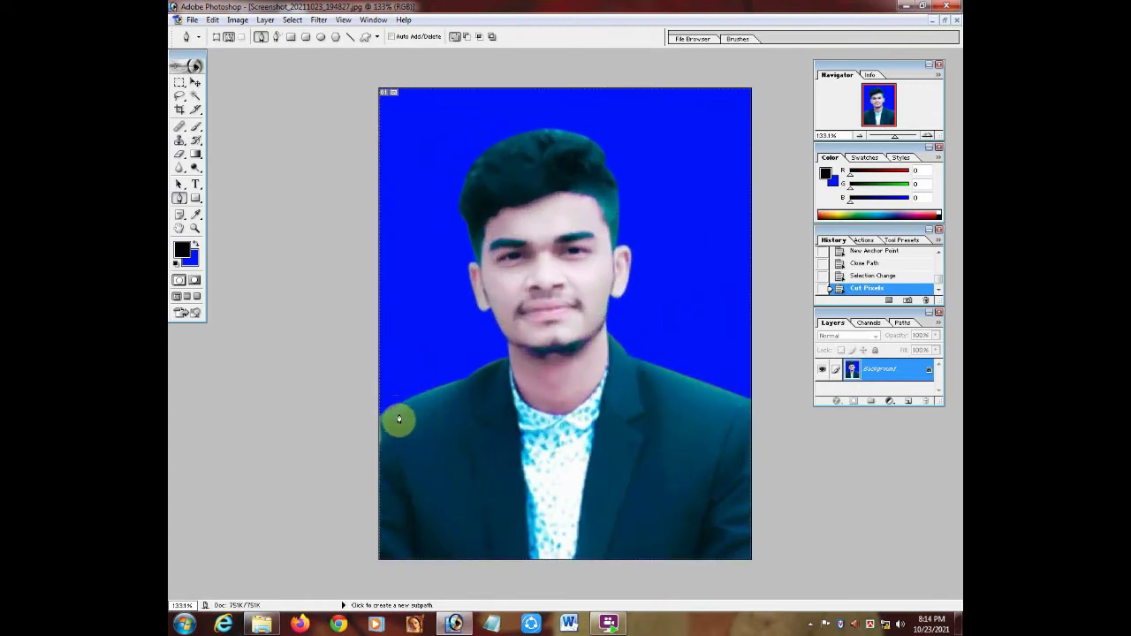
left_click(178, 170)
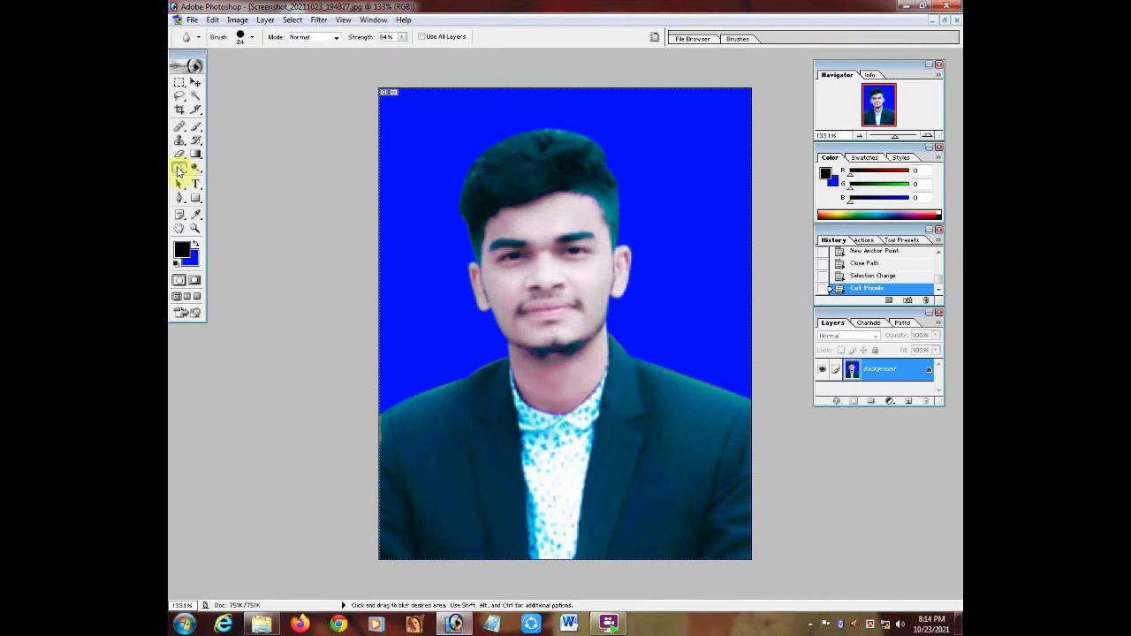
left_click(403, 39)
mouse_move(399, 50)
left_mouse_down()
mouse_move(362, 52)
mouse_move(393, 55)
mouse_move(383, 56)
left_mouse_up()
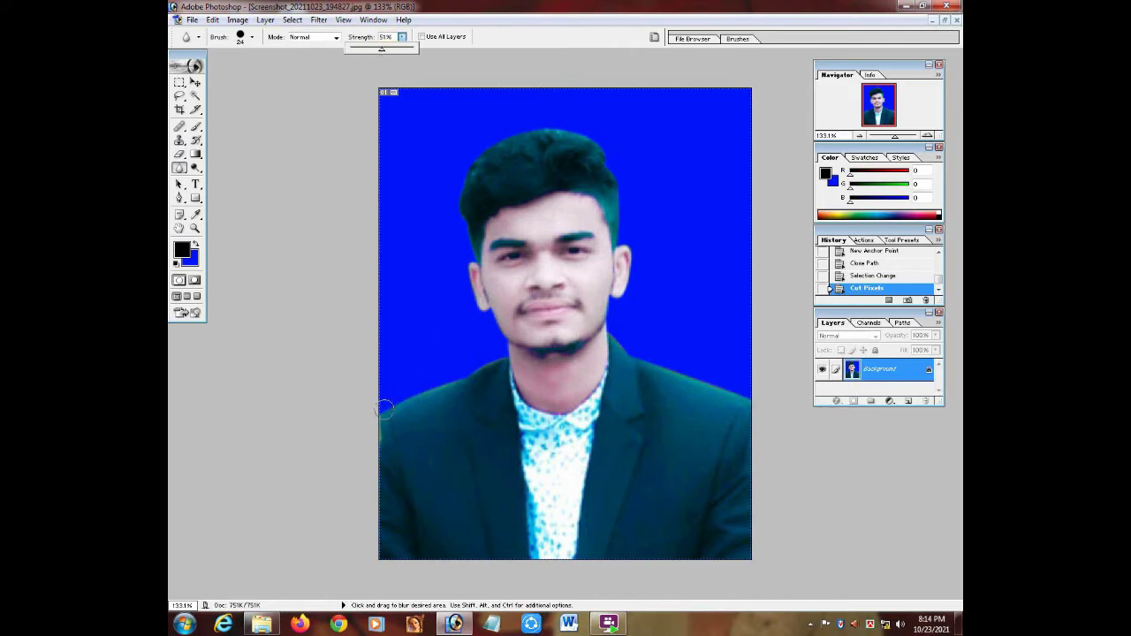
left_click_drag(382, 409, 476, 373)
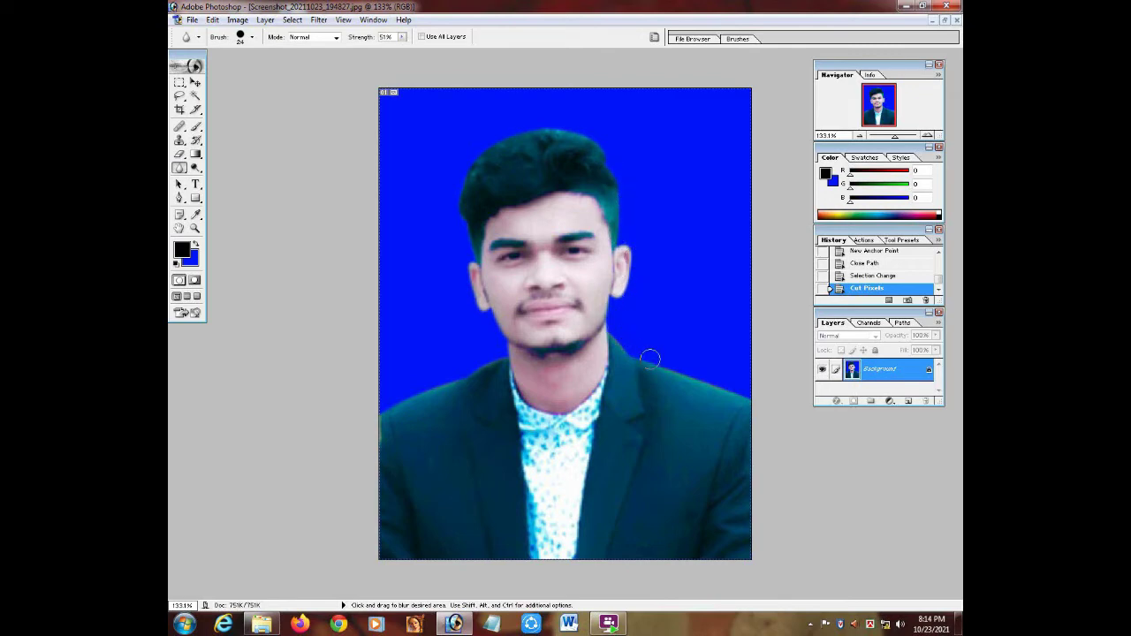
left_click_drag(755, 408, 738, 406)
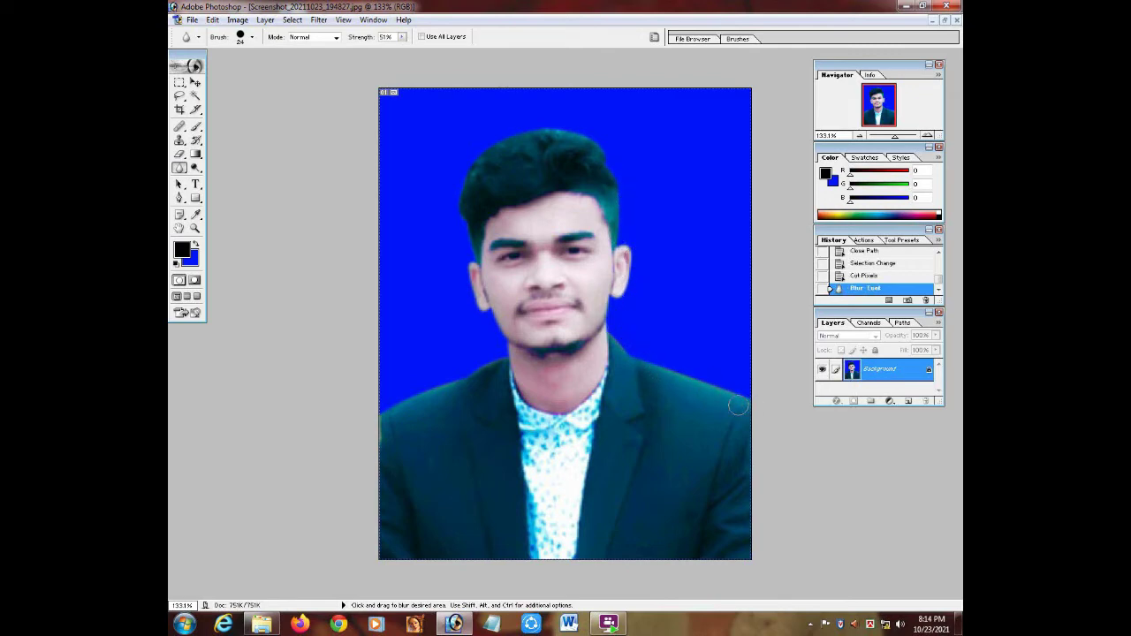
Darken the hair's top outline and the sides above the ears with the Burn tool at 52% midtone exposure
scroll(651, 355, "up", 2)
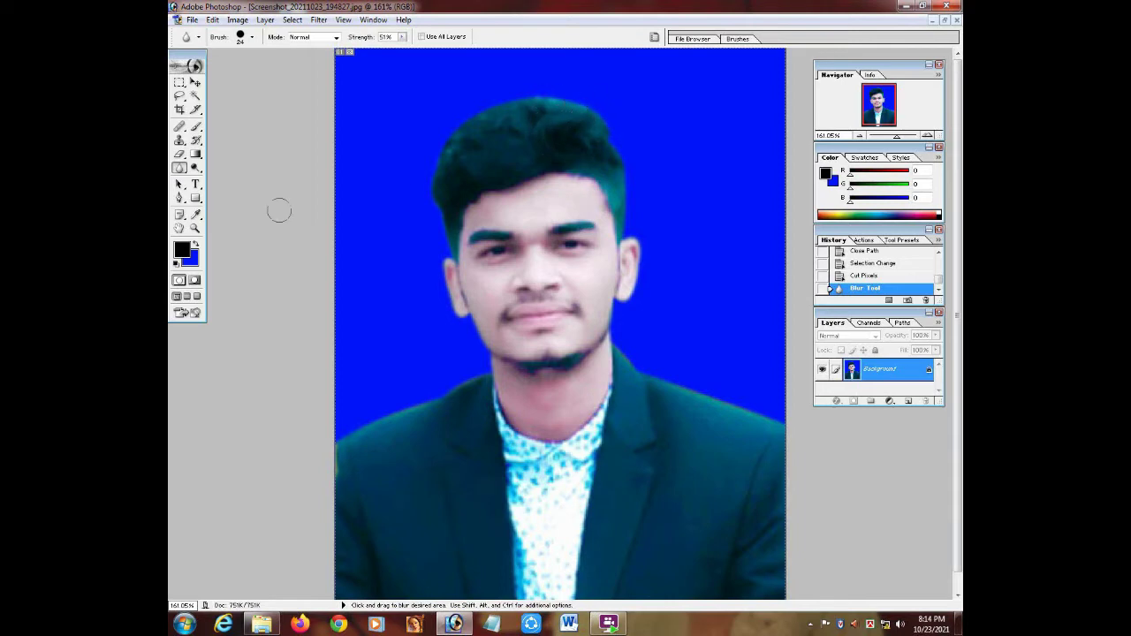
left_click(193, 170)
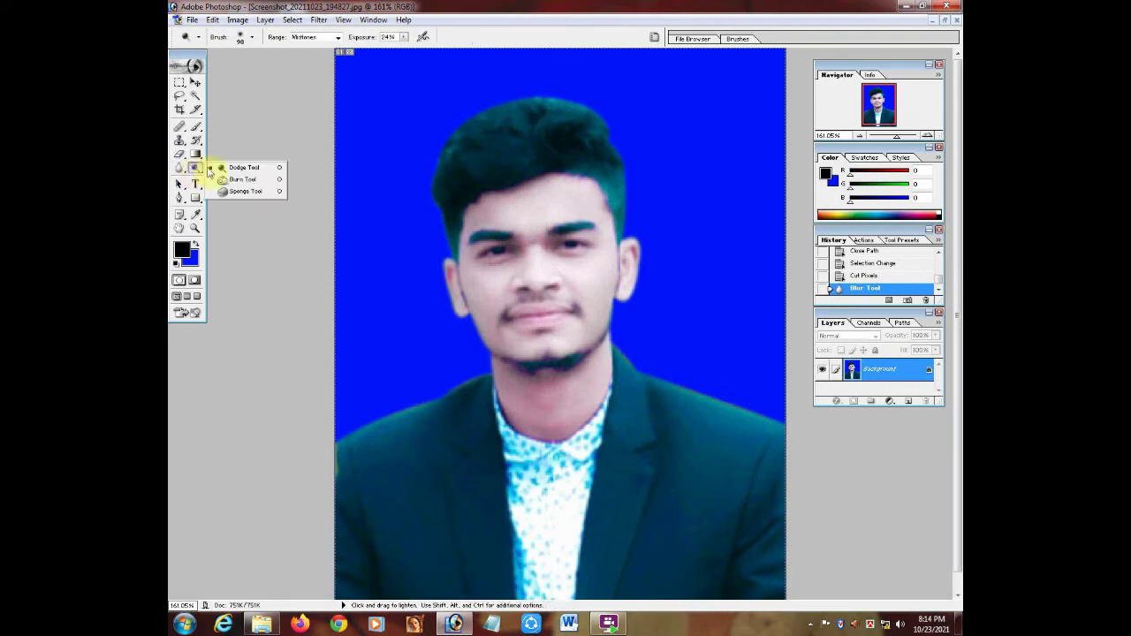
left_click(242, 181)
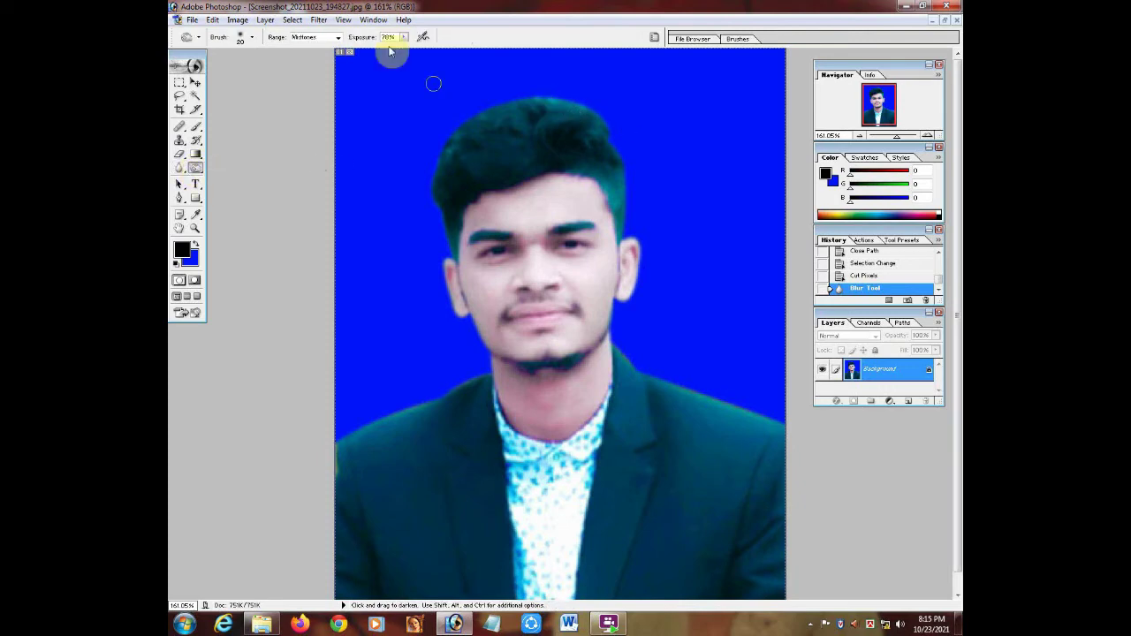
mouse_move(403, 37)
left_mouse_down()
mouse_move(386, 53)
mouse_move(405, 54)
mouse_move(380, 54)
mouse_move(389, 54)
left_mouse_up()
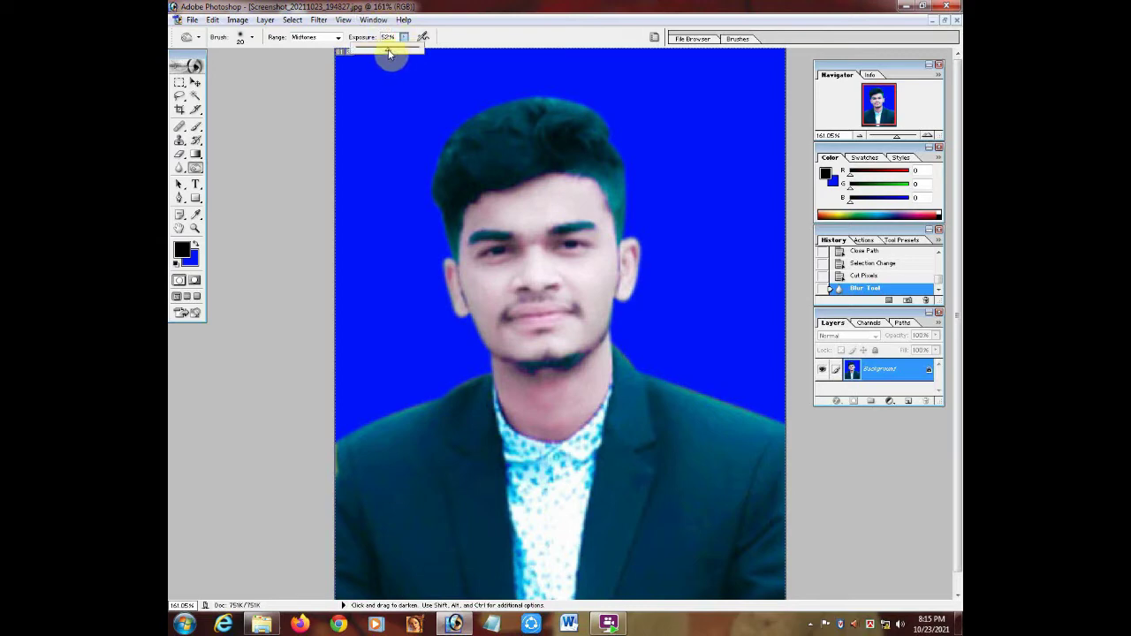
left_click(563, 106)
left_click_drag(545, 100, 596, 128)
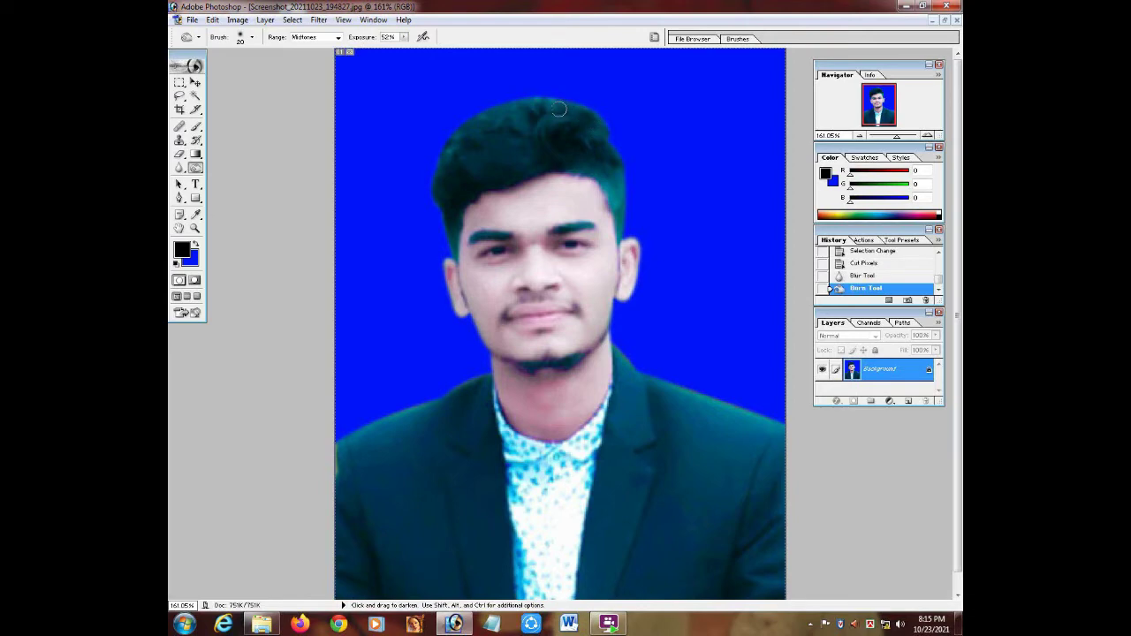
mouse_move(521, 107)
left_mouse_down()
mouse_move(471, 128)
mouse_move(441, 173)
left_mouse_up()
mouse_move(445, 173)
left_mouse_down()
mouse_move(447, 151)
mouse_move(446, 172)
left_mouse_up()
left_click_drag(574, 179, 610, 188)
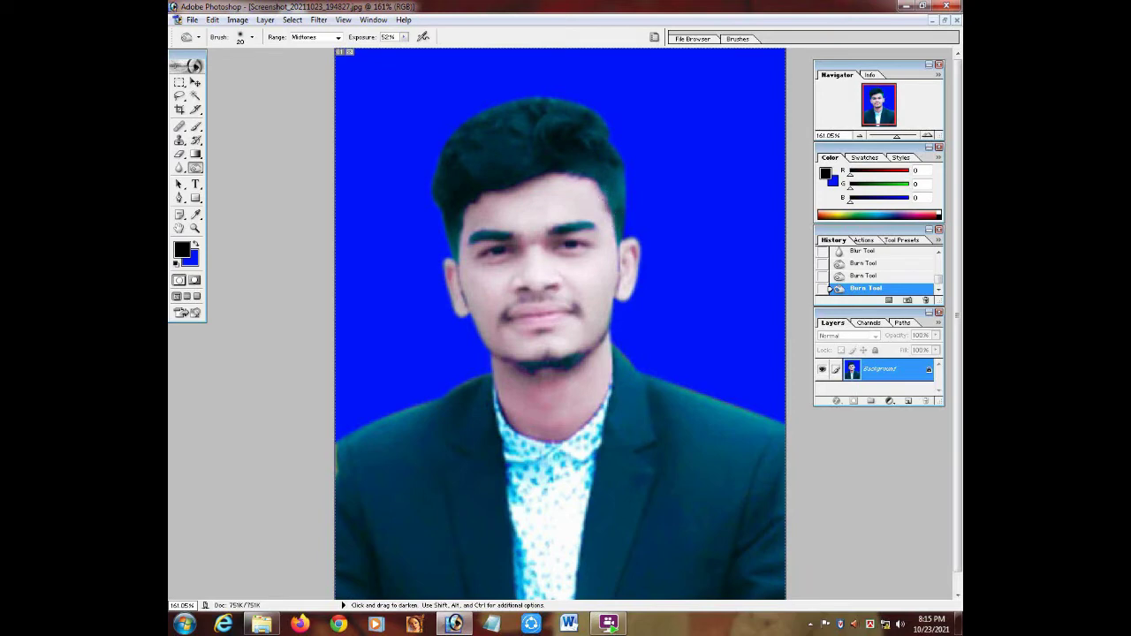
left_click_drag(621, 169, 621, 224)
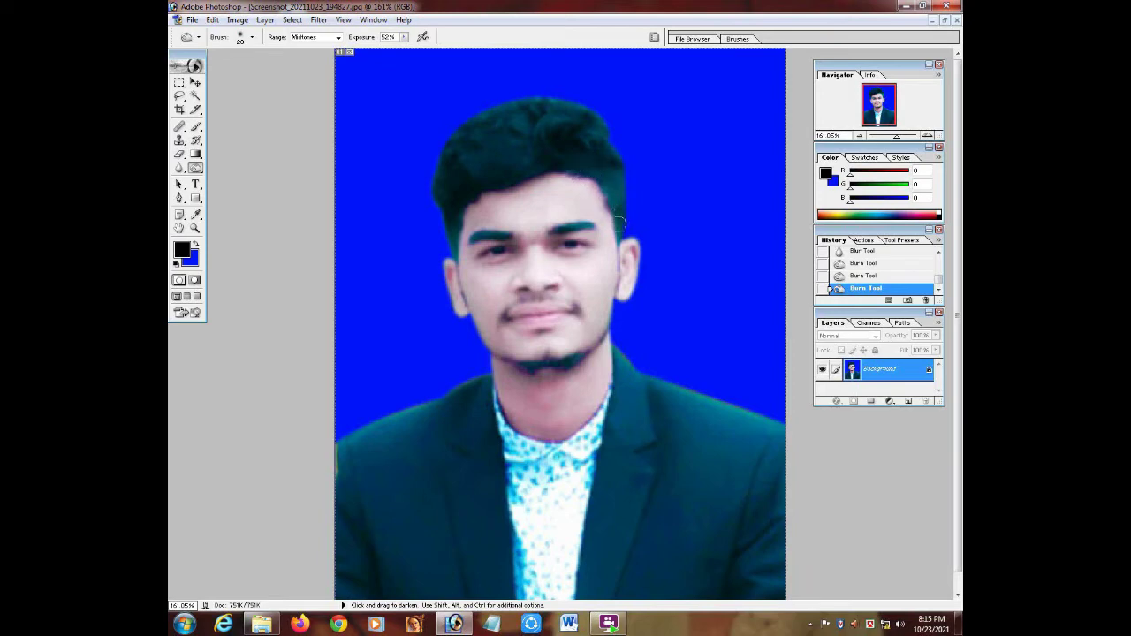
mouse_move(600, 187)
left_mouse_down()
mouse_move(574, 168)
mouse_move(619, 191)
mouse_move(619, 241)
mouse_move(600, 183)
mouse_move(616, 218)
mouse_move(614, 179)
mouse_move(616, 243)
left_mouse_up()
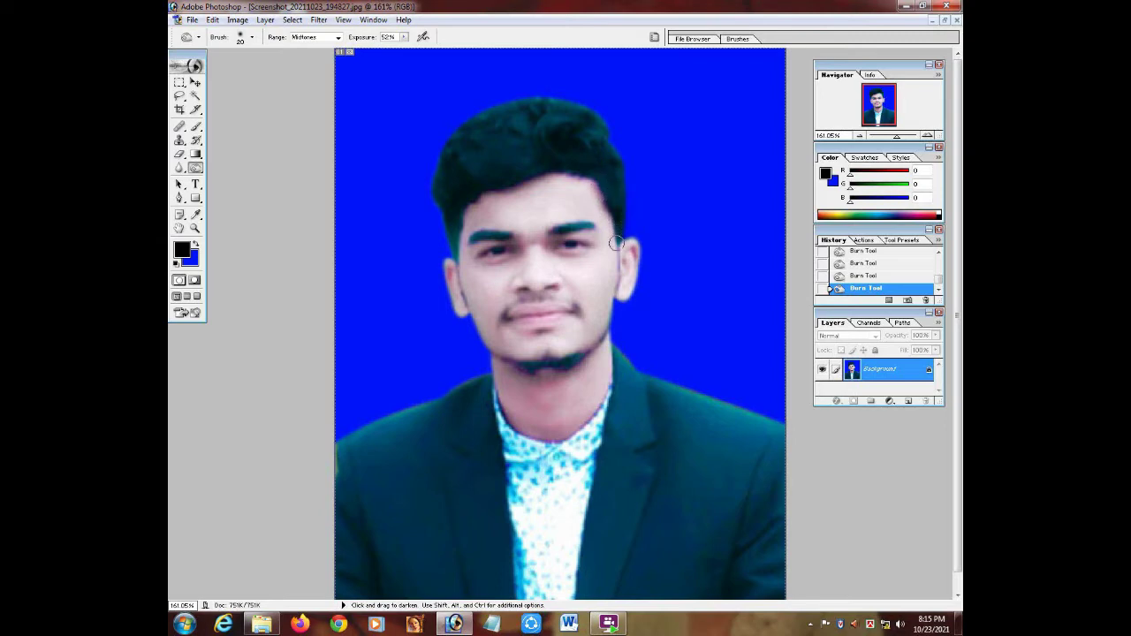
left_click(561, 253, "ctrl+alt")
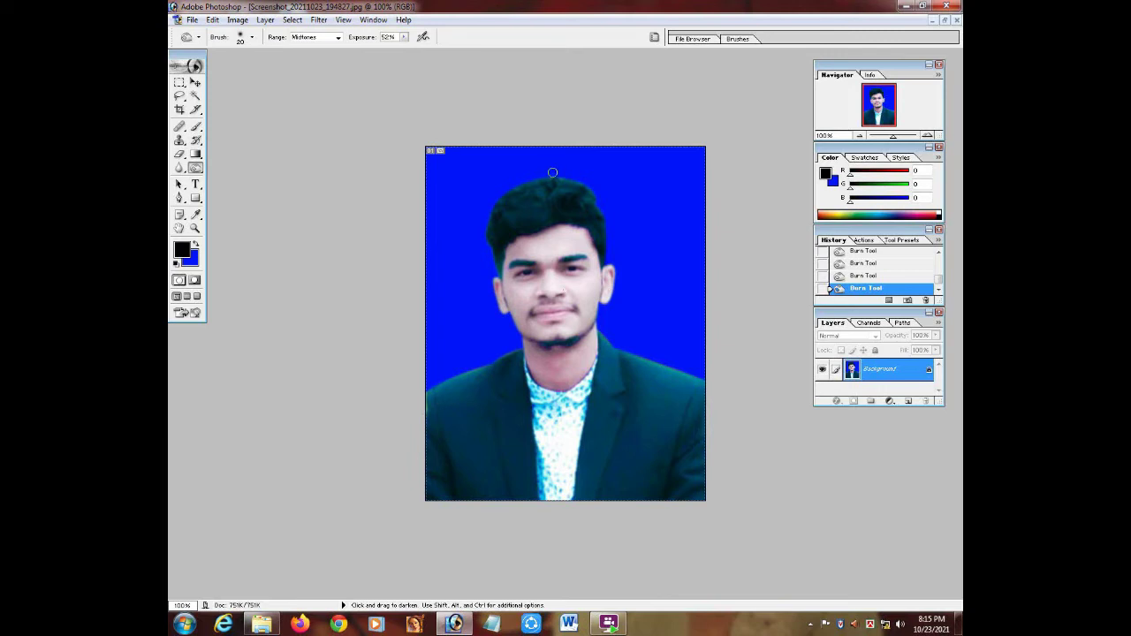
Put the portrait in a floating window and create a new white A4 RGB document at 300 pixels/inch
left_click(944, 19)
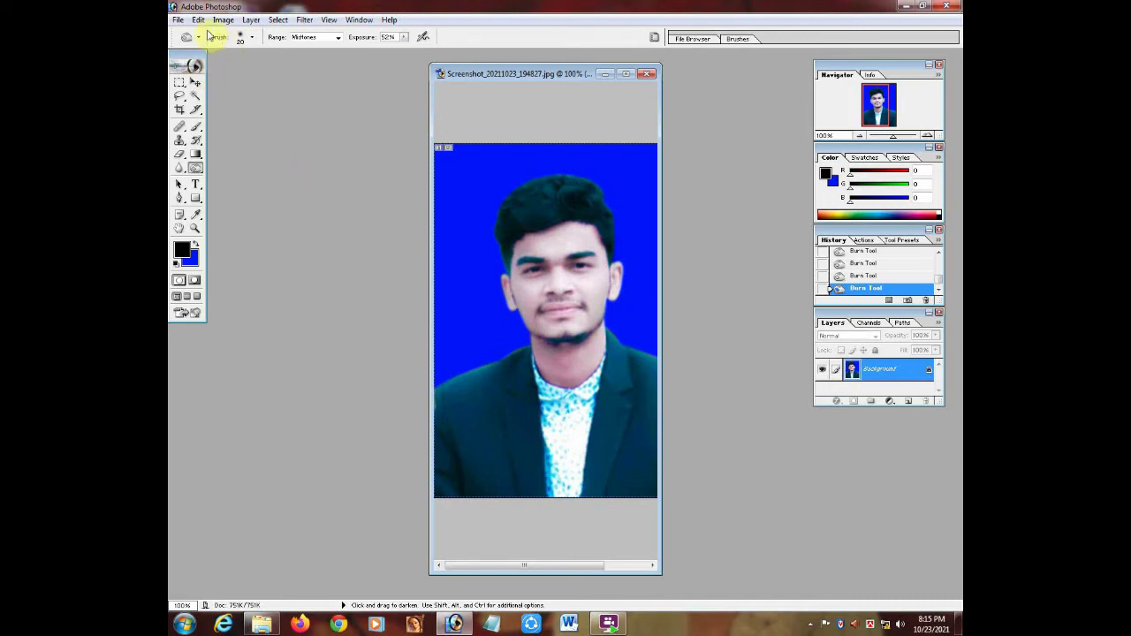
left_click(178, 21)
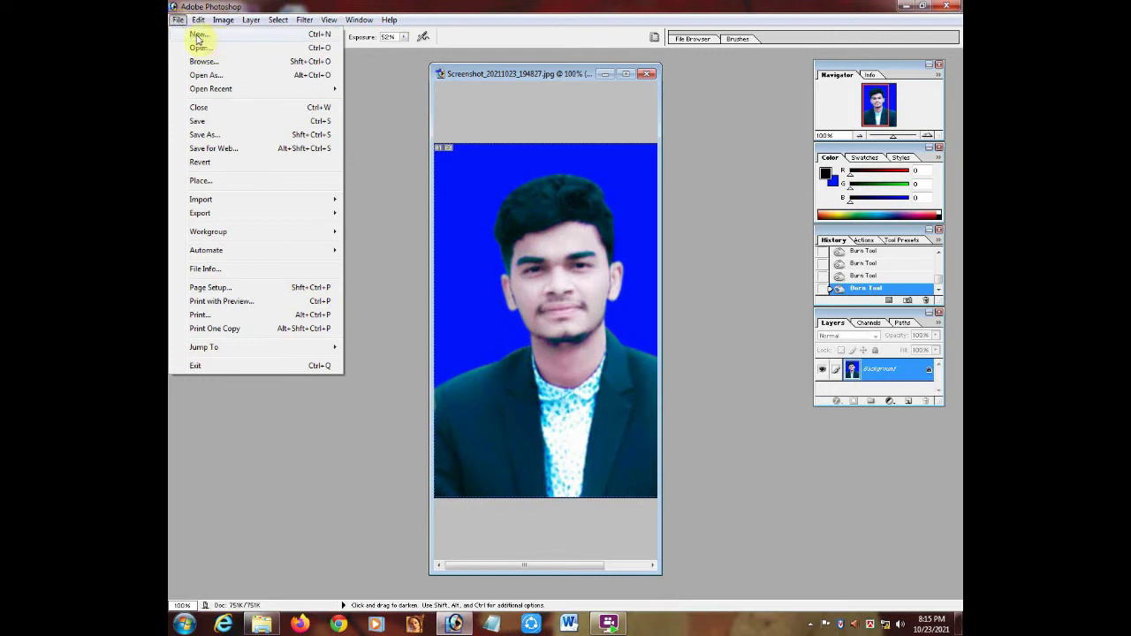
left_click(209, 37)
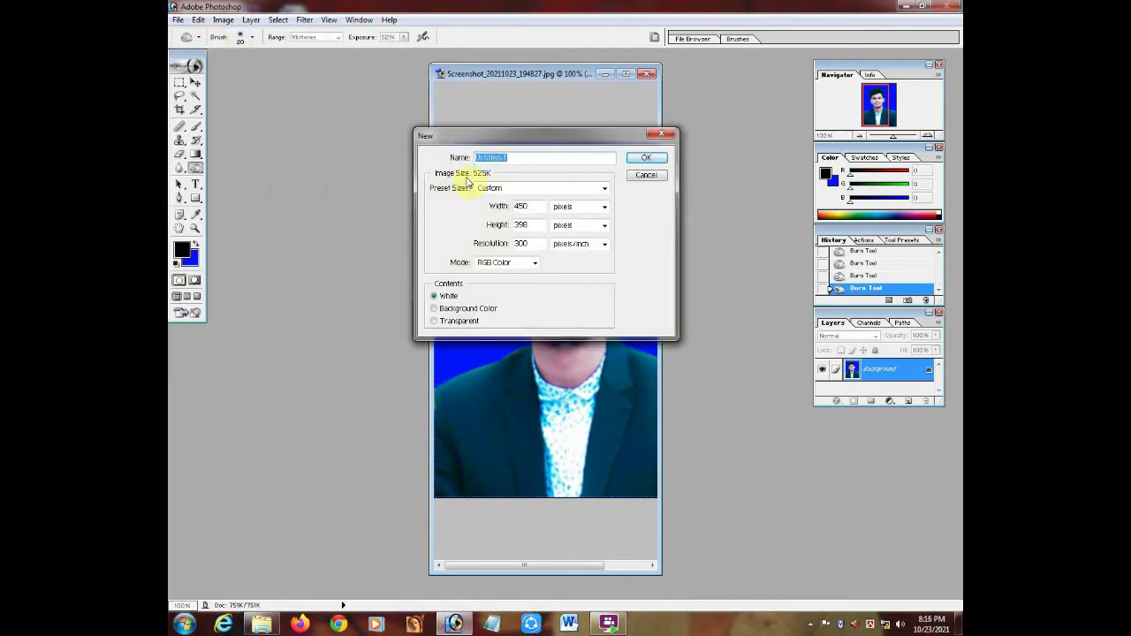
left_click(491, 189)
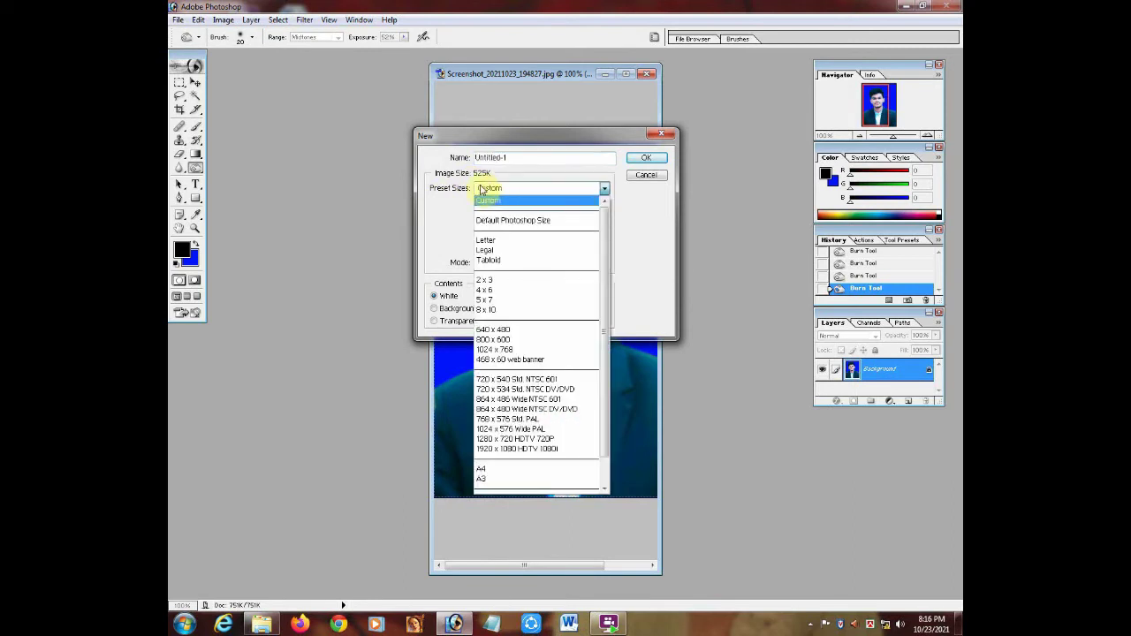
scroll(546, 281, "down", 1)
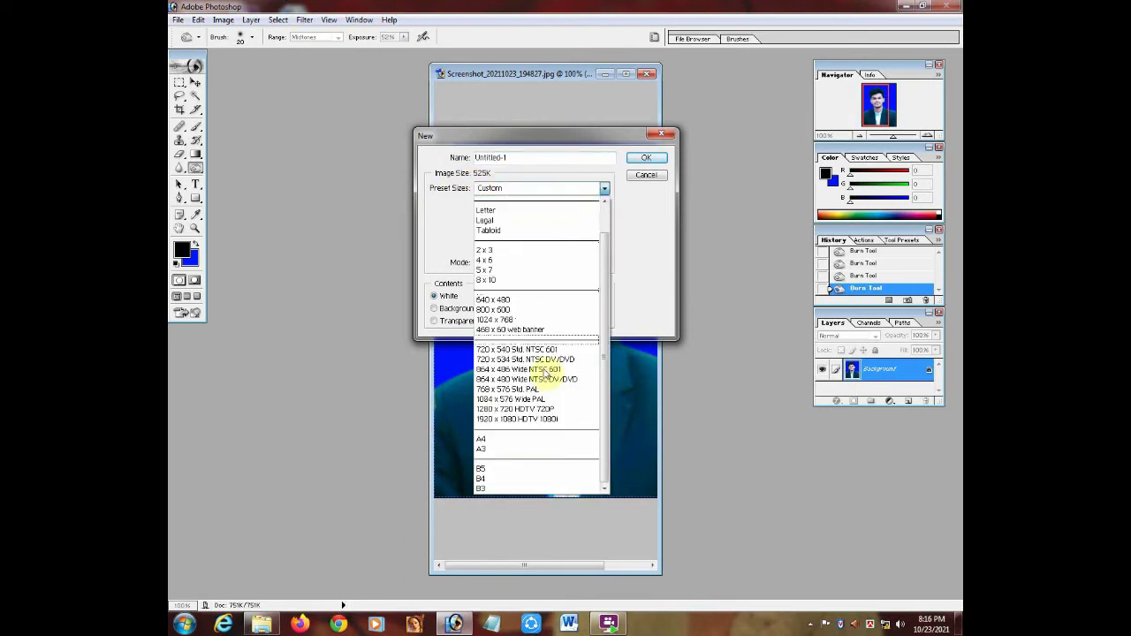
left_click(486, 439)
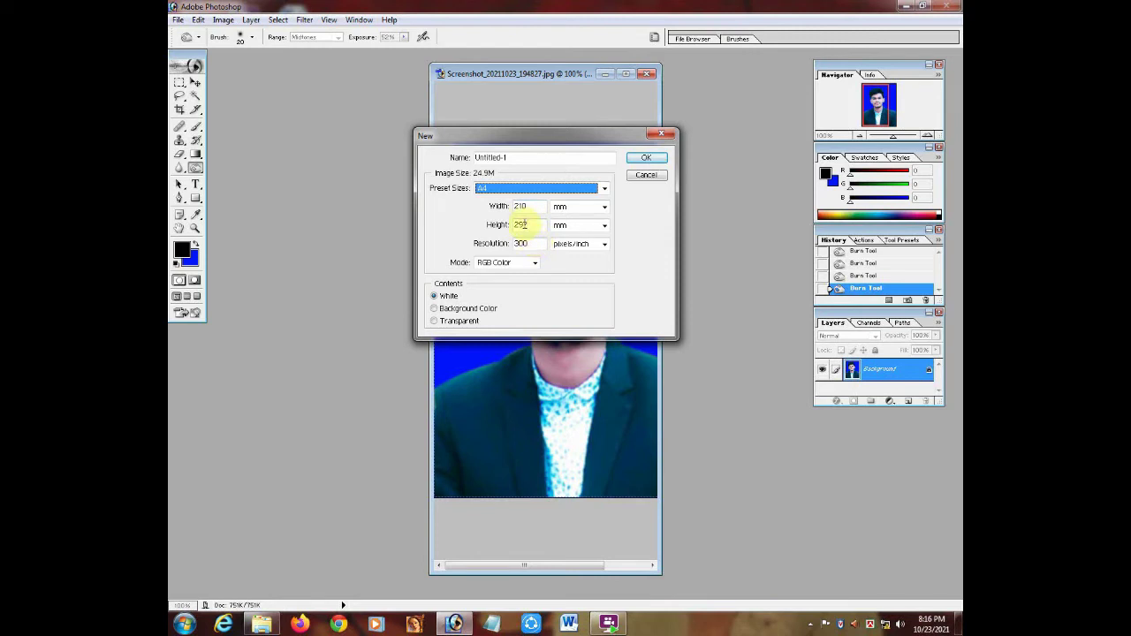
left_click(645, 160)
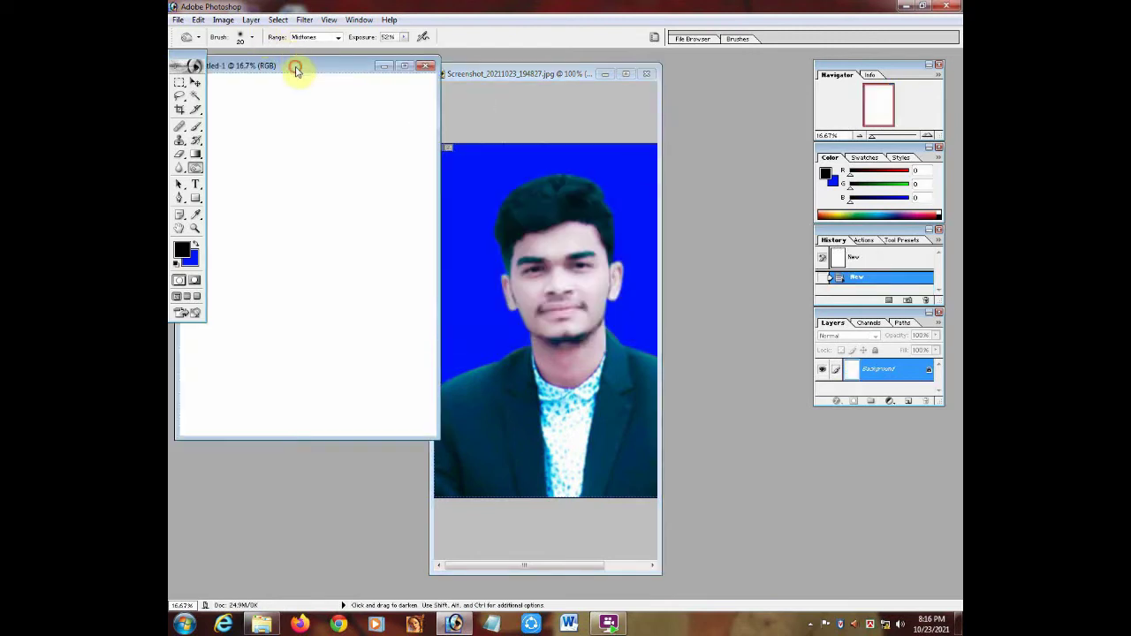
Arrange the blank page beside the portrait, copy the portrait onto it as a new layer, and maximize the page's window
left_click_drag(296, 70, 359, 109)
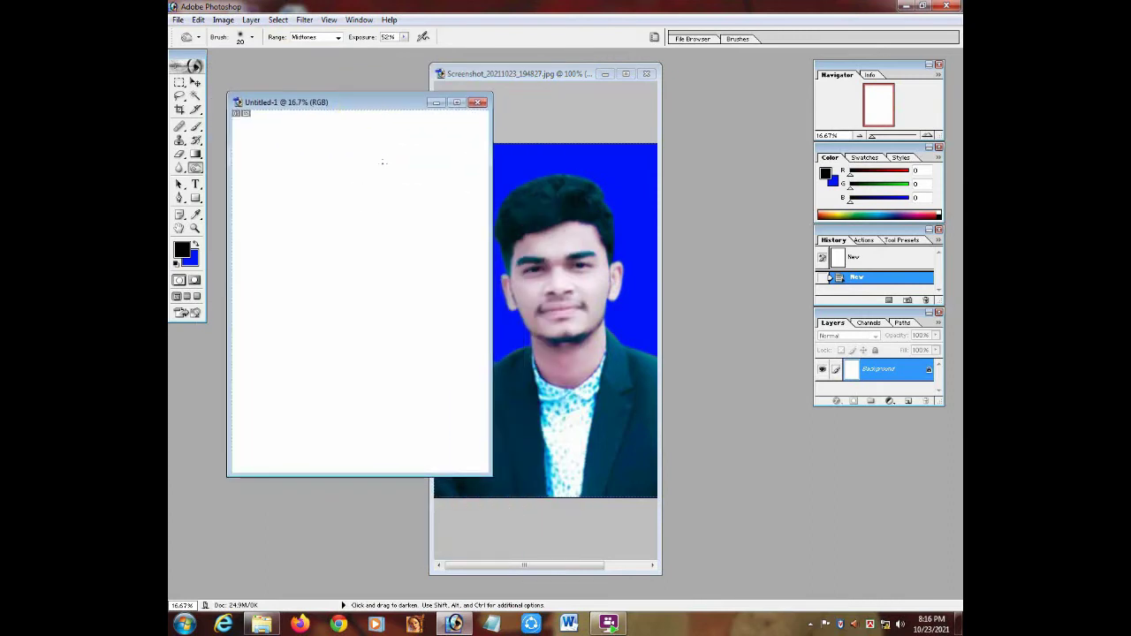
left_click_drag(382, 103, 349, 105)
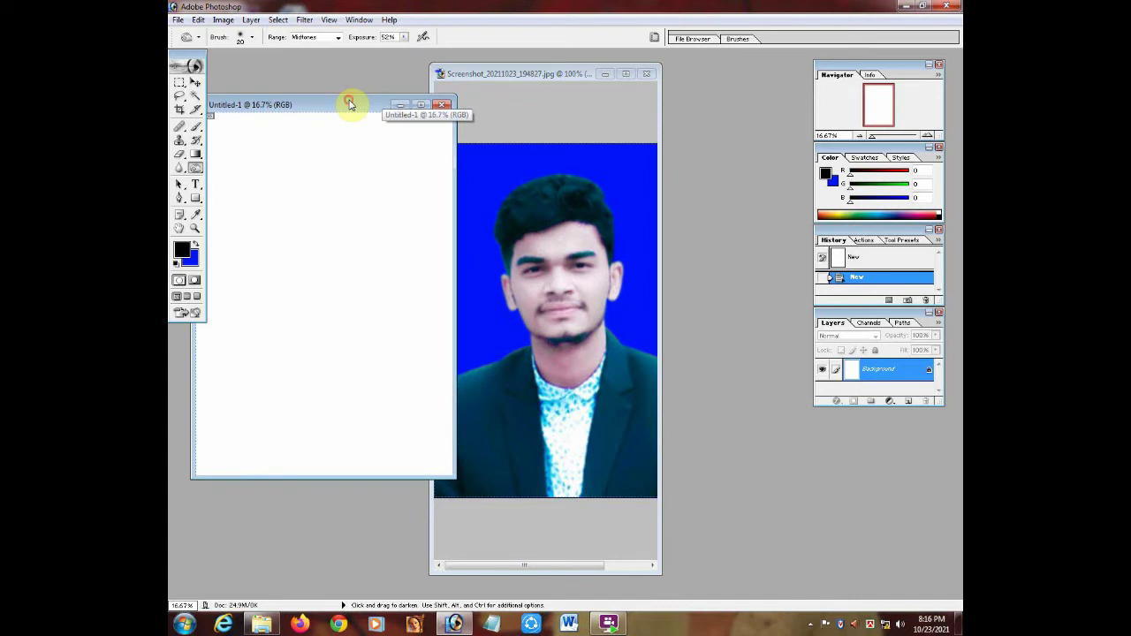
left_click(193, 84)
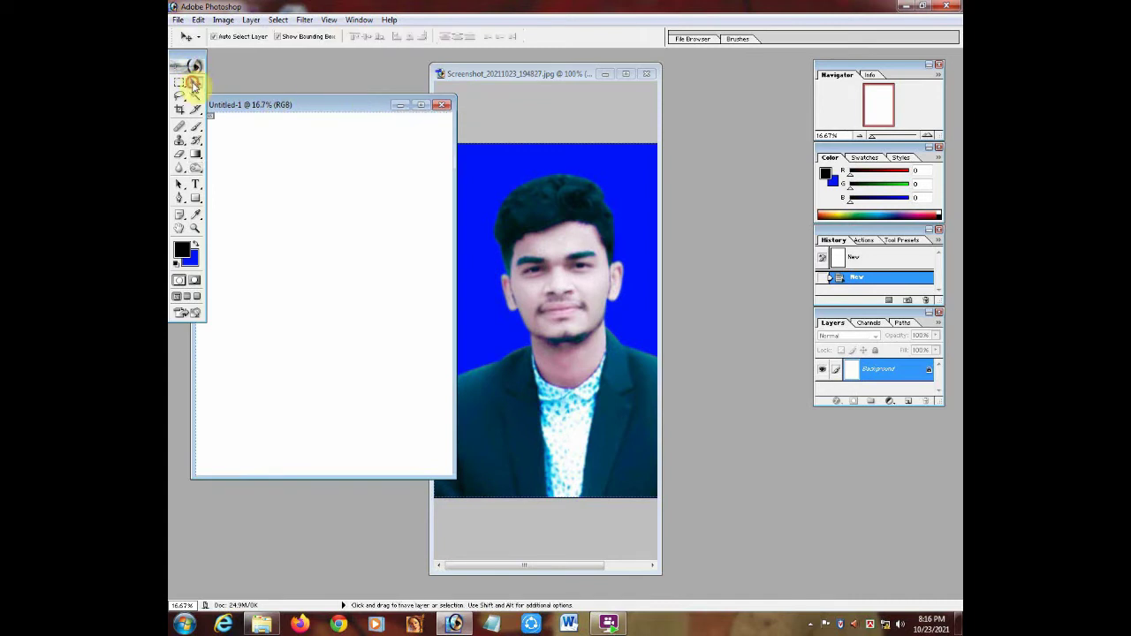
left_click(608, 193)
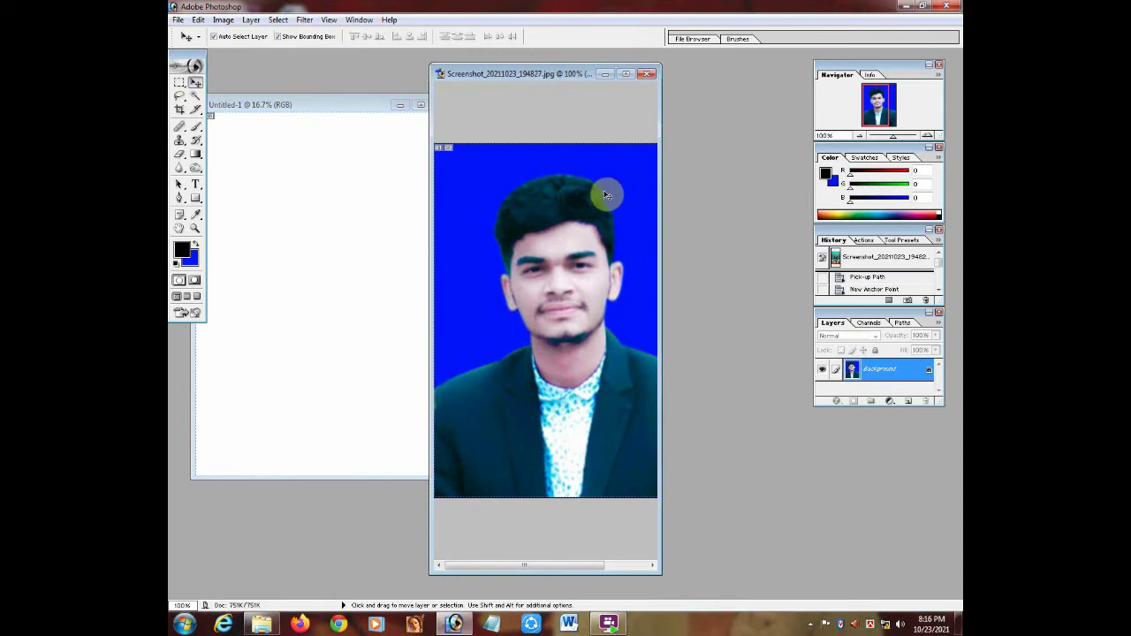
left_click_drag(607, 194, 307, 195)
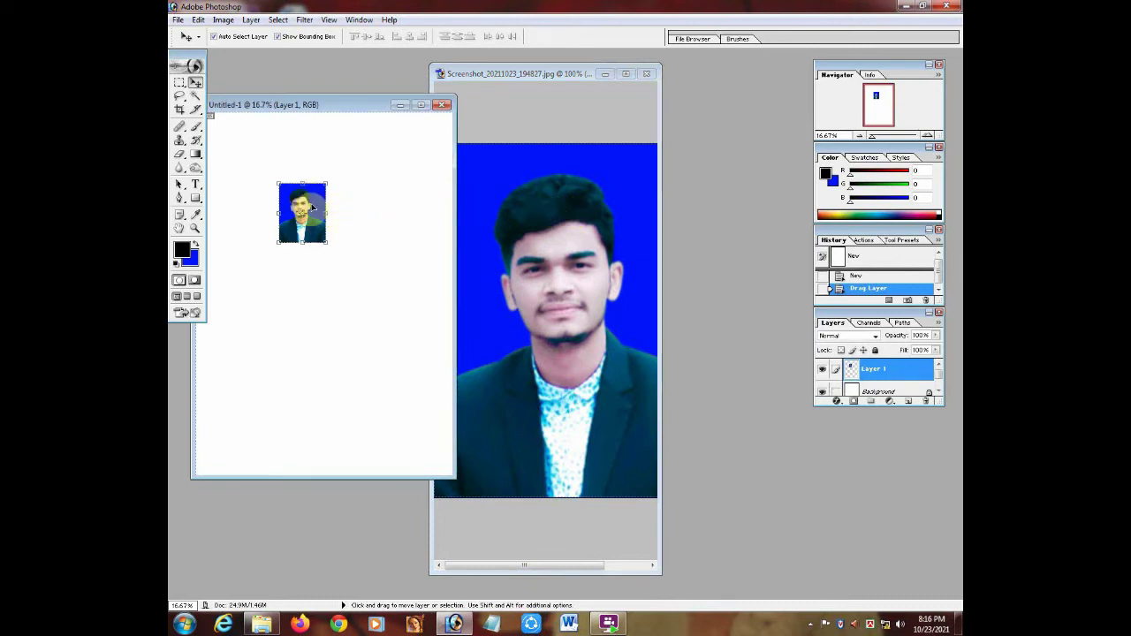
left_click_drag(311, 201, 367, 191)
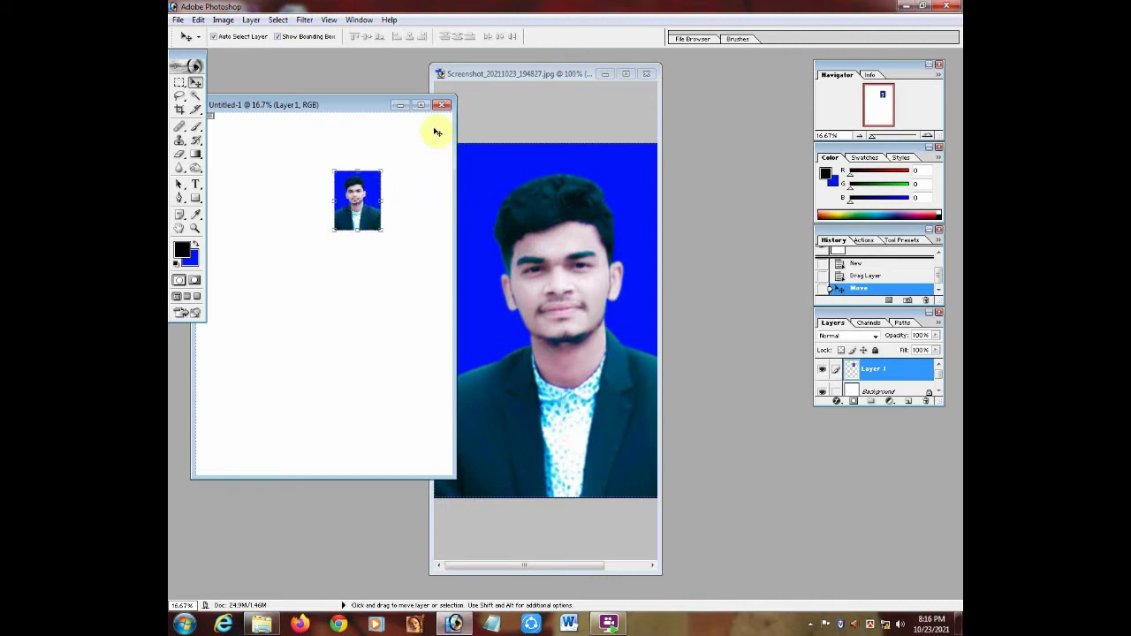
left_click(421, 104)
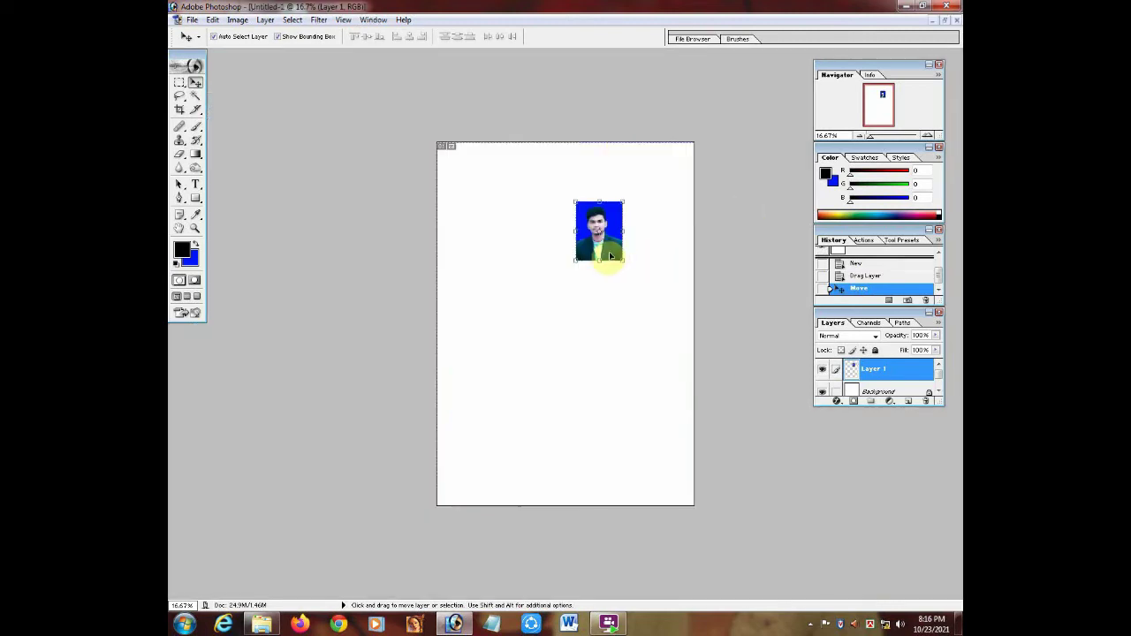
Try the portrait in the page's top-left corner, then place it near the page's top, slightly left of centre
left_click_drag(605, 253, 474, 198)
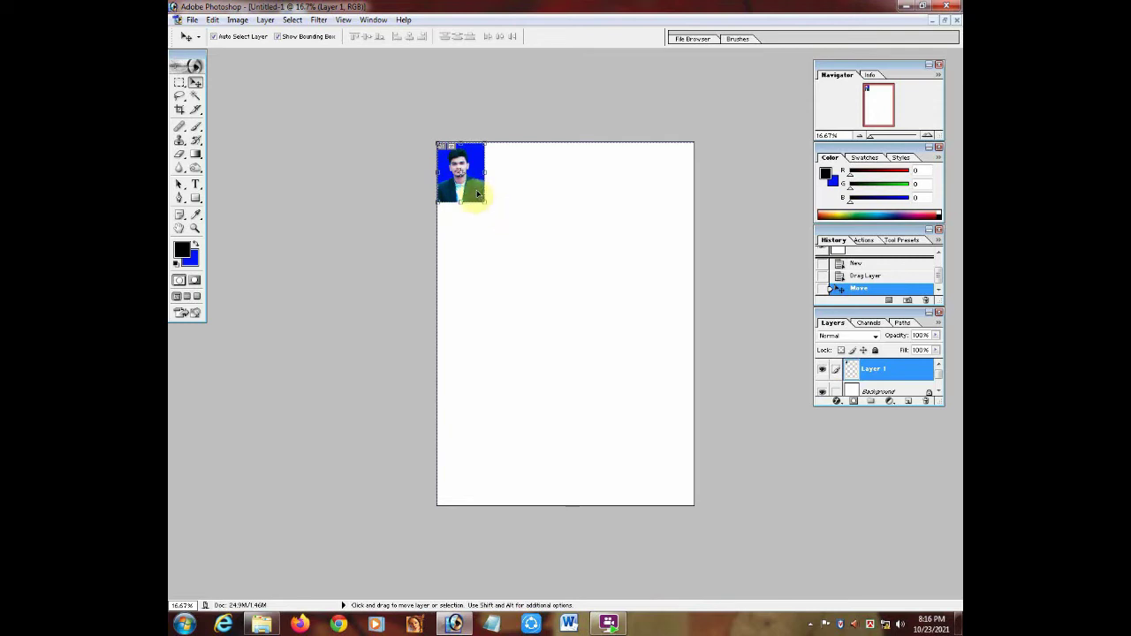
scroll(536, 251, "up", 5)
left_click(447, 141)
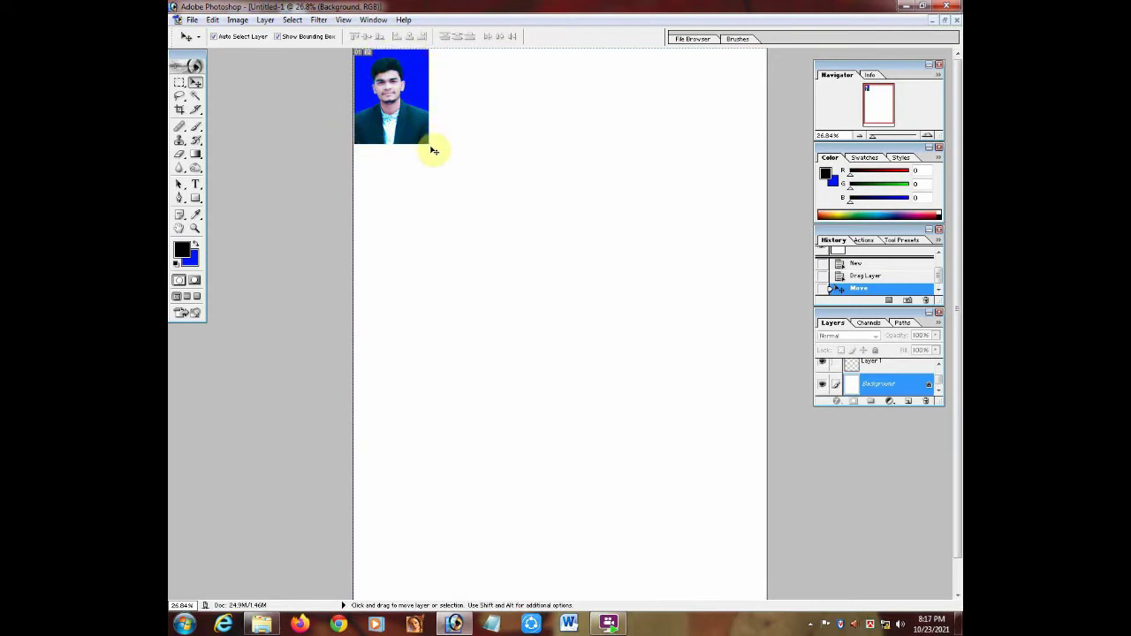
left_click(405, 87)
left_click_drag(359, 120, 548, 163)
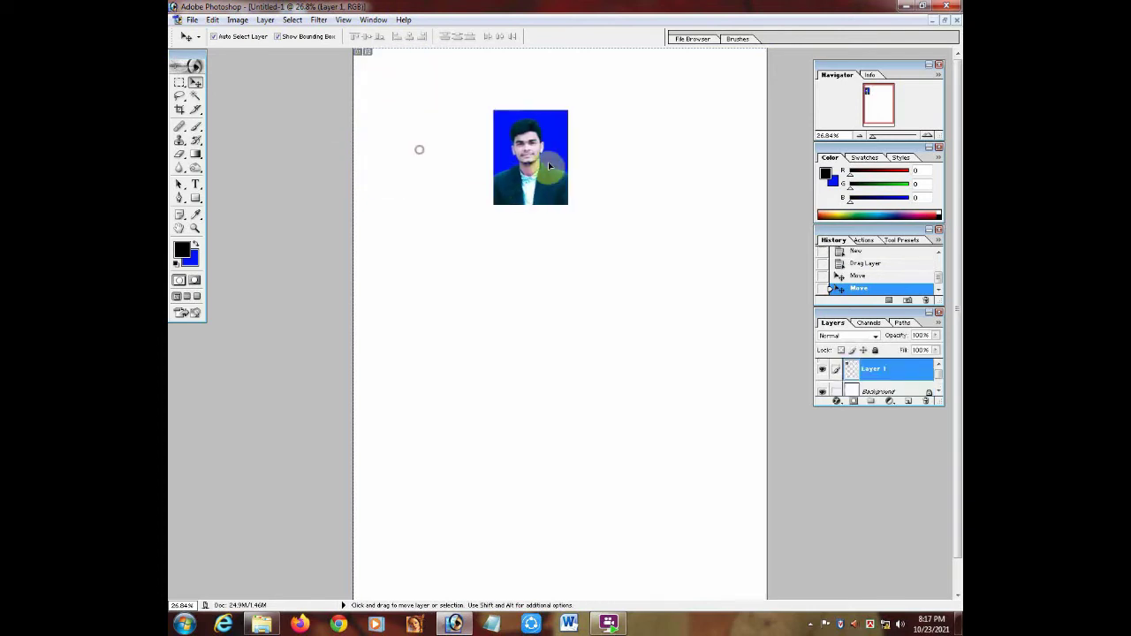
Apply a 6 px black stroke centred on the portrait layer's edge at 100% opacity in Normal mode
left_click(214, 20)
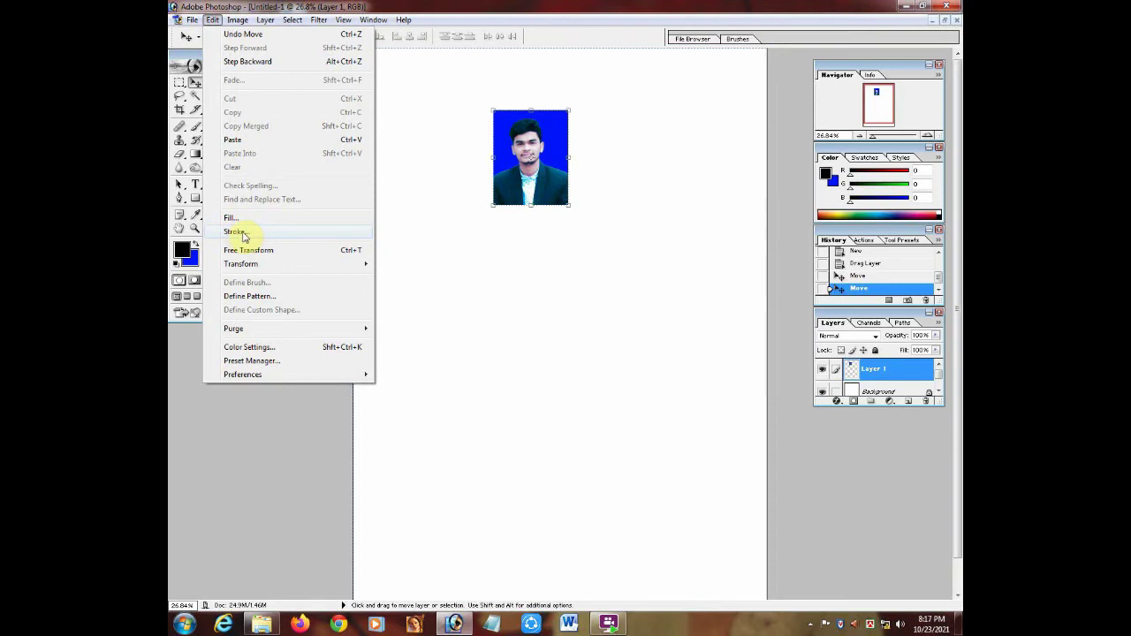
left_click(251, 233)
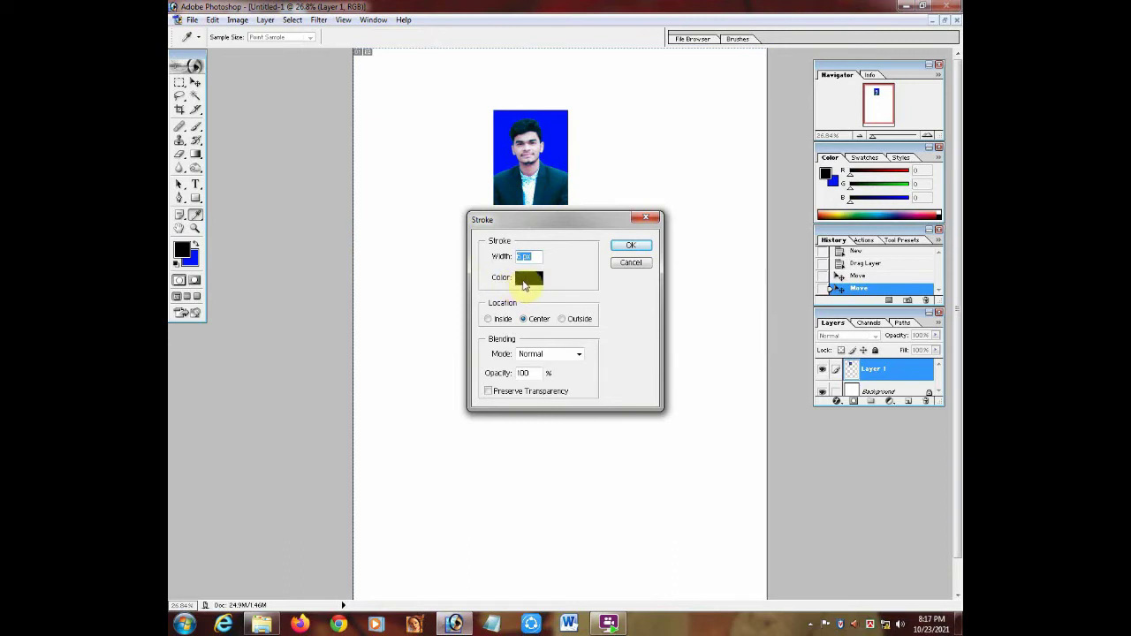
left_click(627, 246)
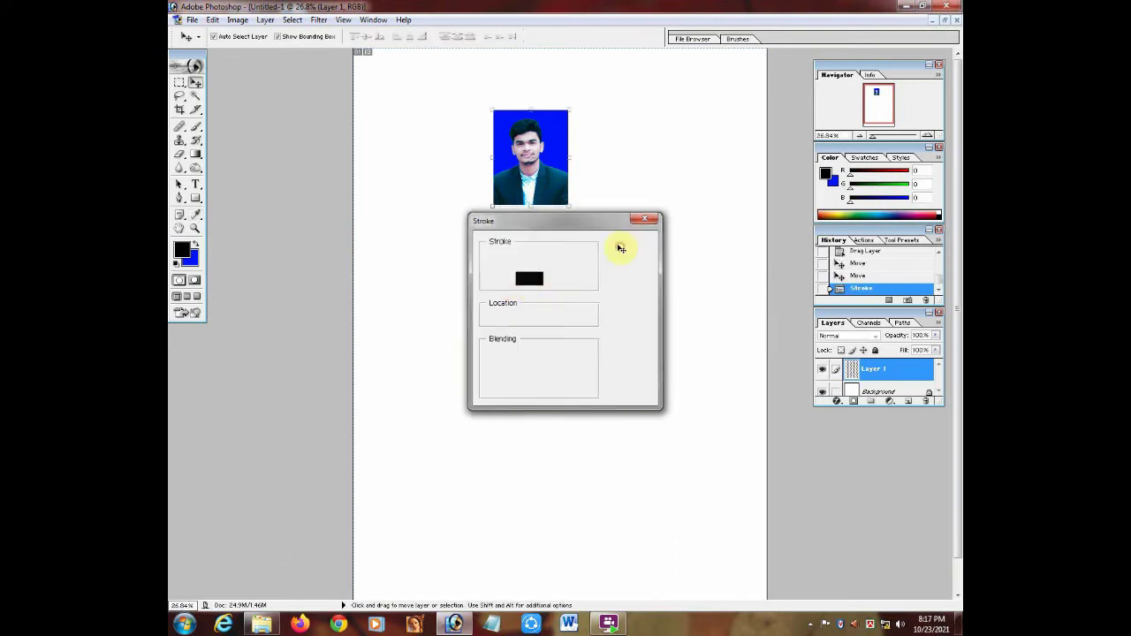
Compare the portrait at closer view with and without its stroke by stepping back one history state and returning
left_click(601, 184)
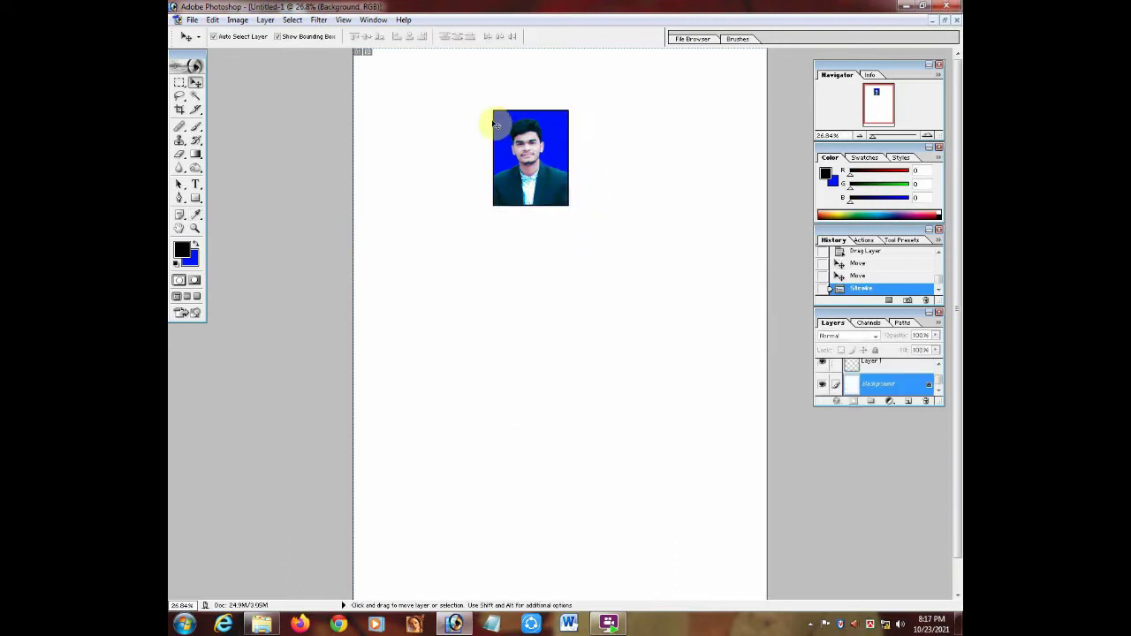
left_click(543, 205, "ctrl")
left_click(544, 175, "ctrl")
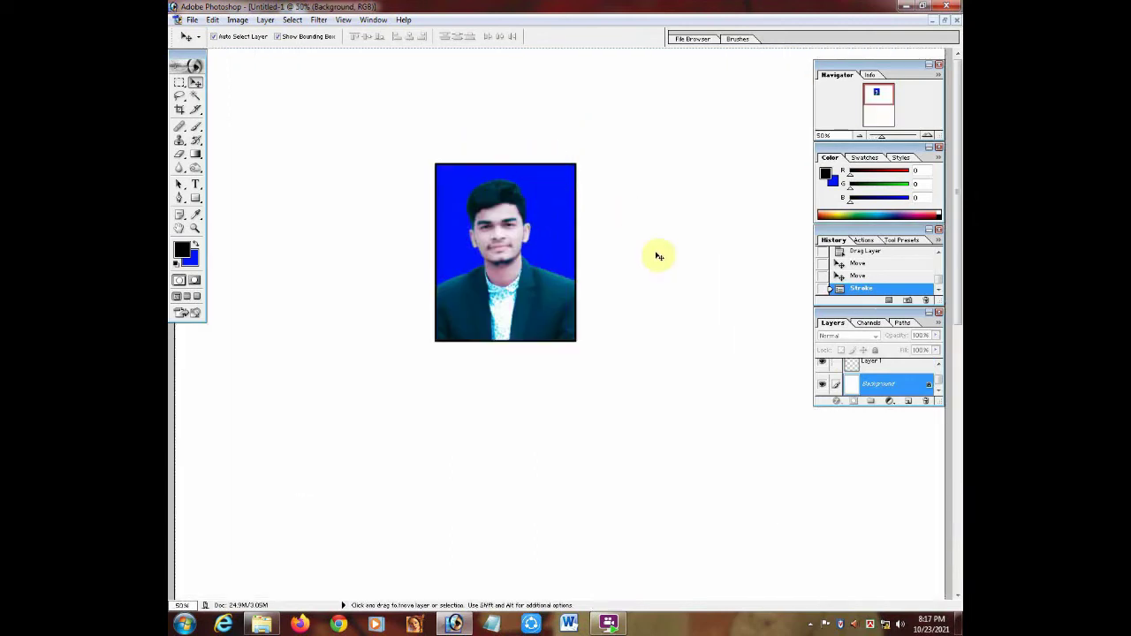
left_click(857, 276)
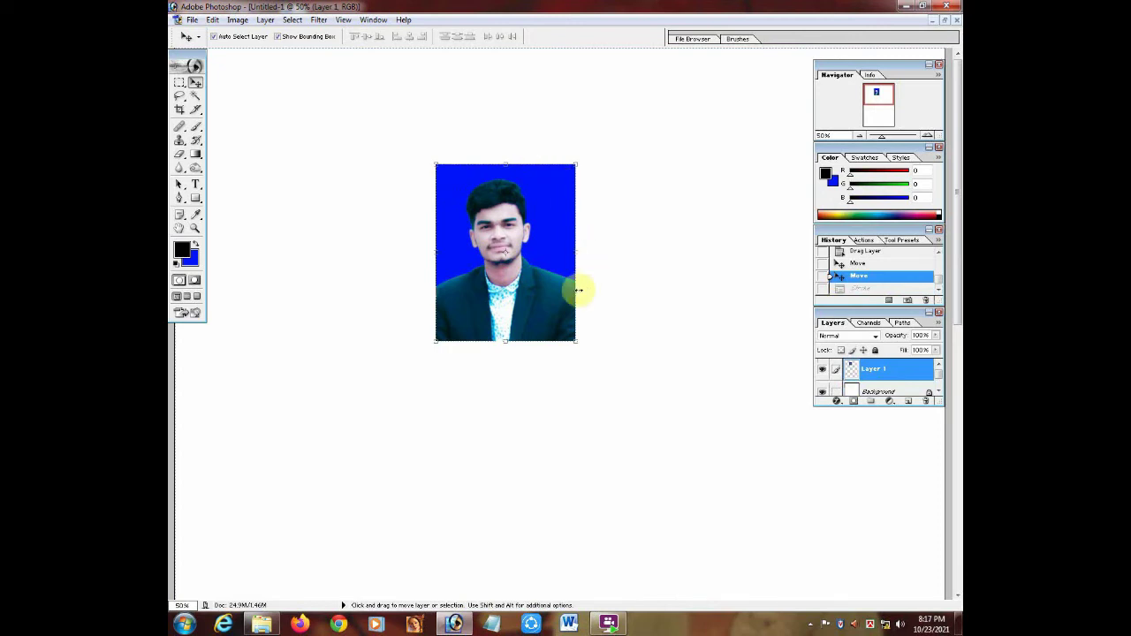
left_click(886, 289)
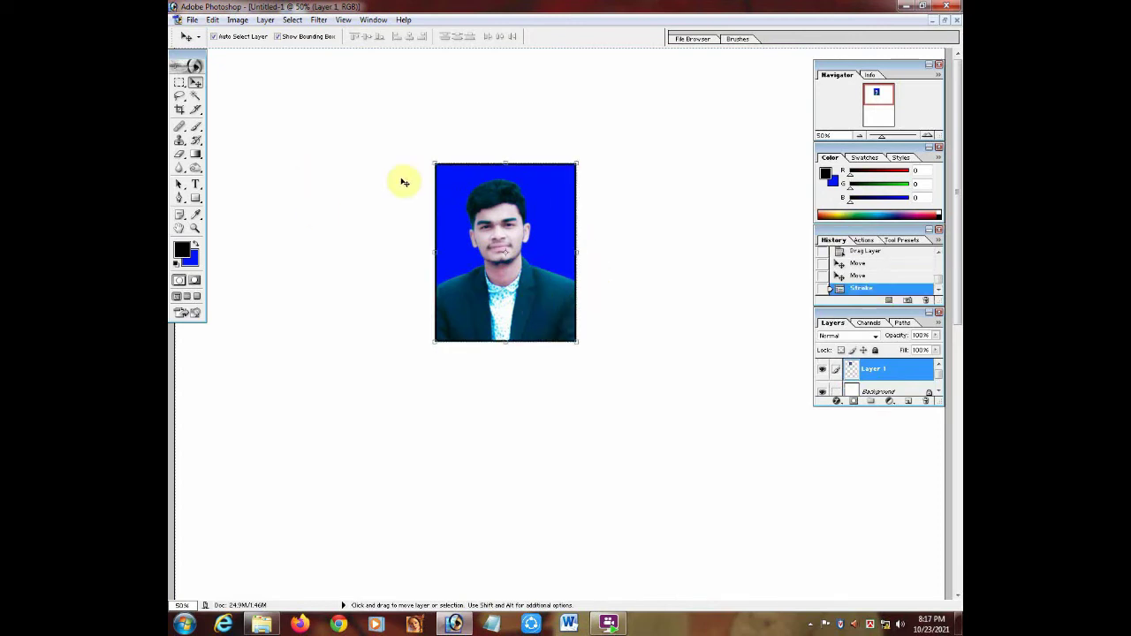
Move the bordered portrait into the page's top-left corner and place a copy beside it with a small gap
left_click(549, 249, "alt")
left_click(548, 249, "alt")
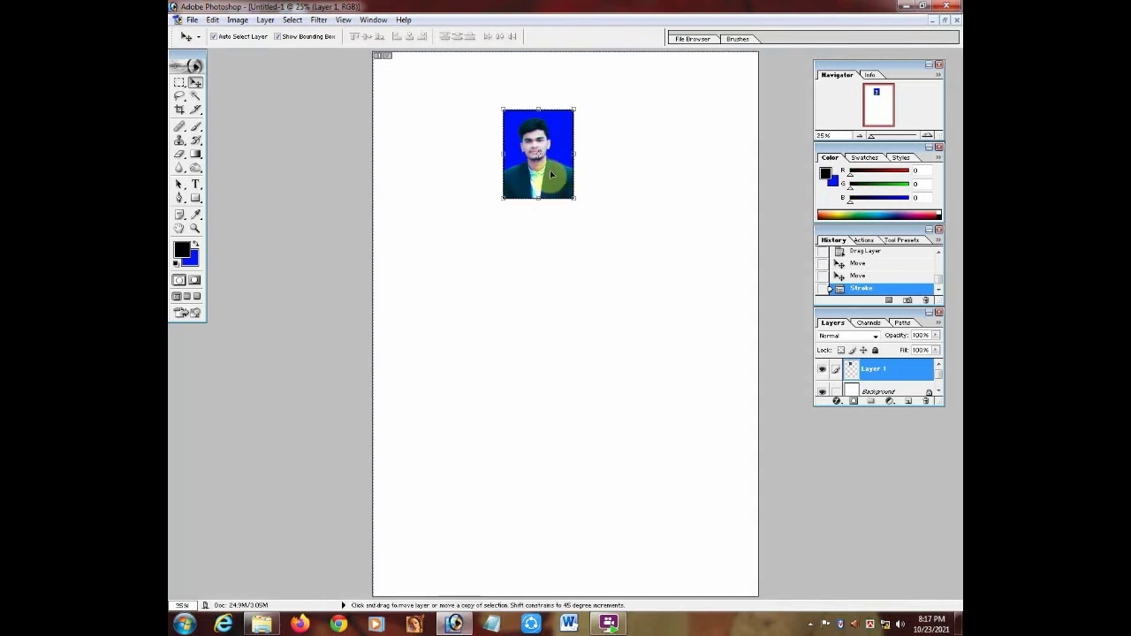
left_click_drag(546, 174, 417, 118)
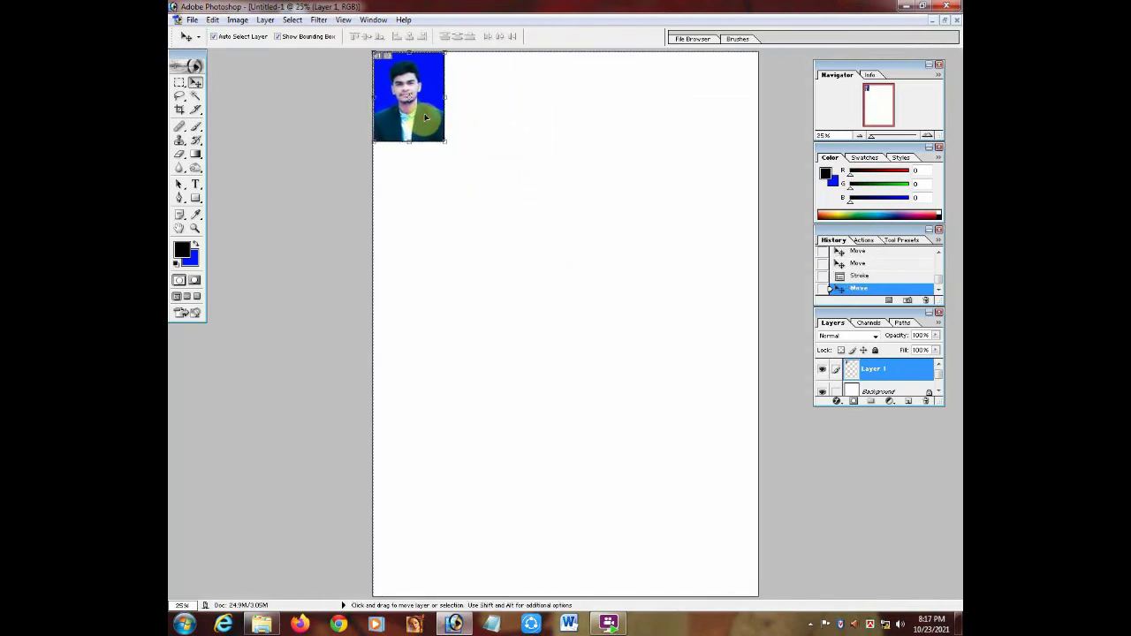
left_click(495, 166)
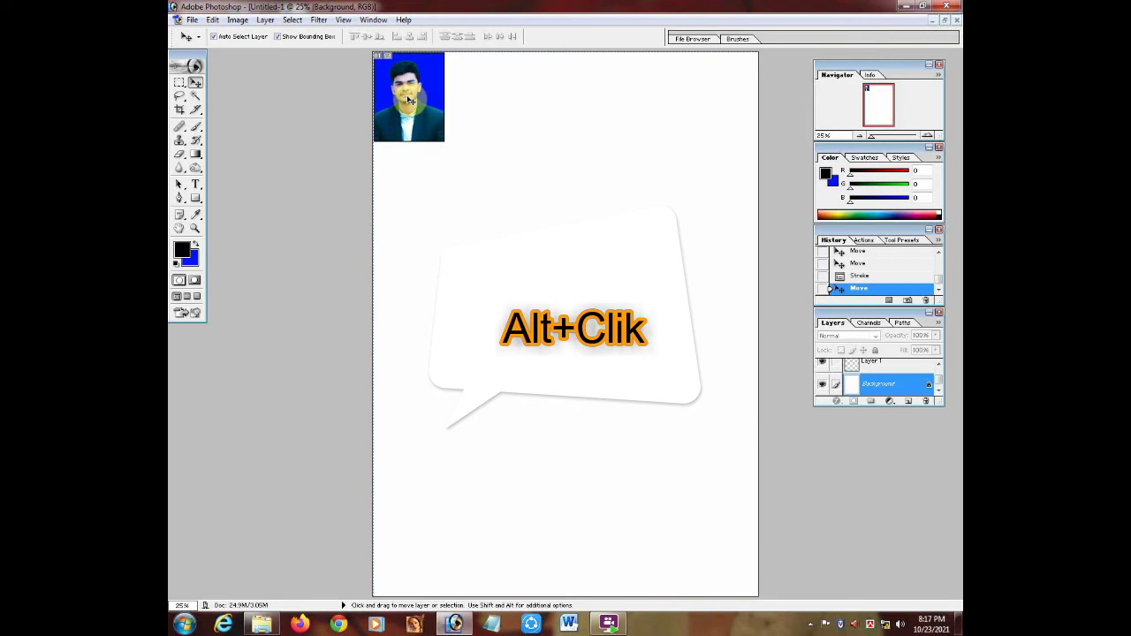
key("alt")
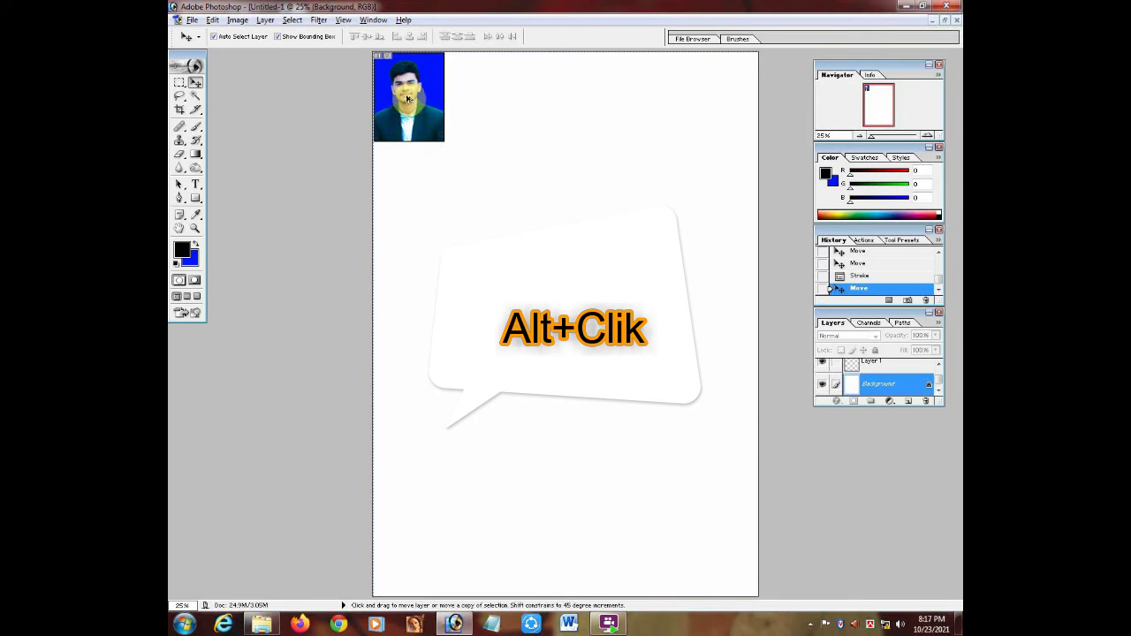
left_click_drag(407, 99, 487, 97)
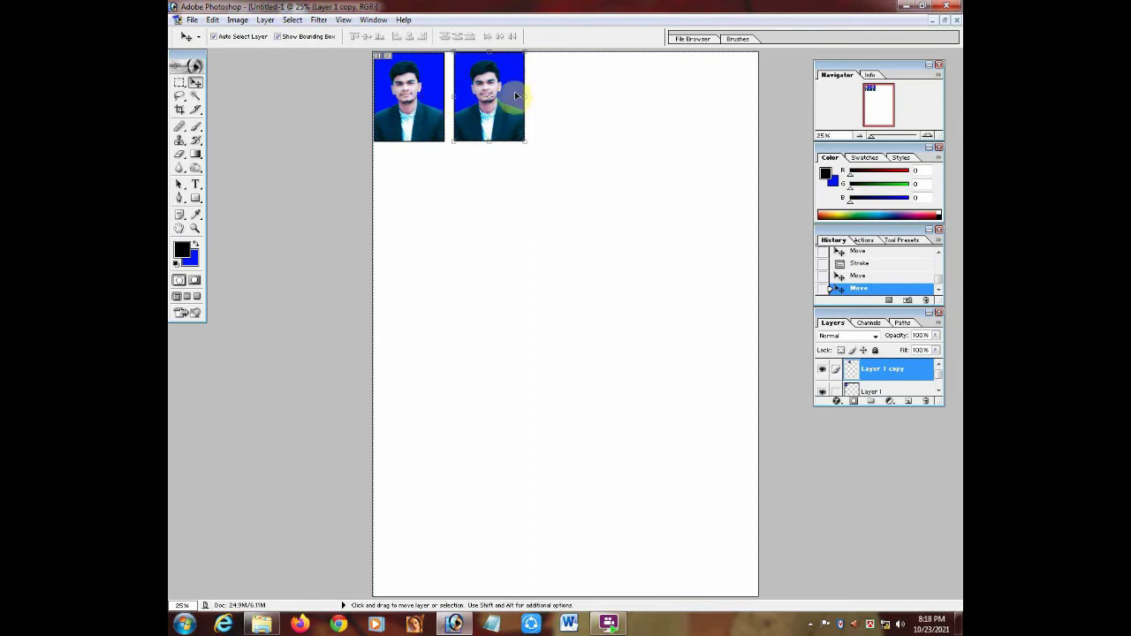
Add three more copies of the portrait along the page's top edge to complete a row of five
left_click(408, 120)
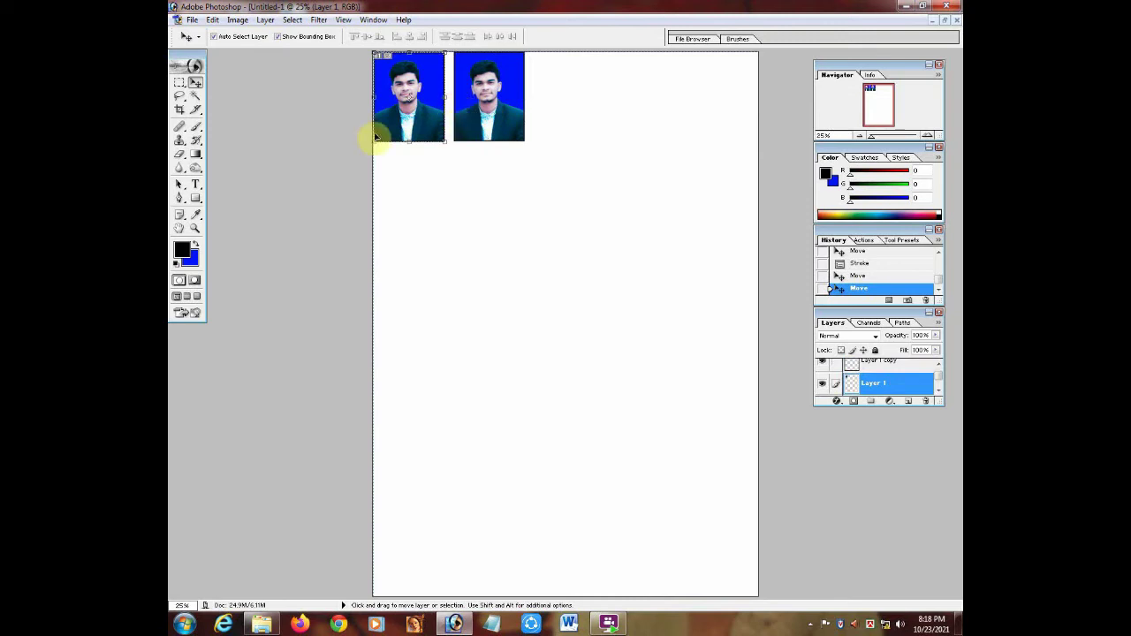
left_click(477, 122)
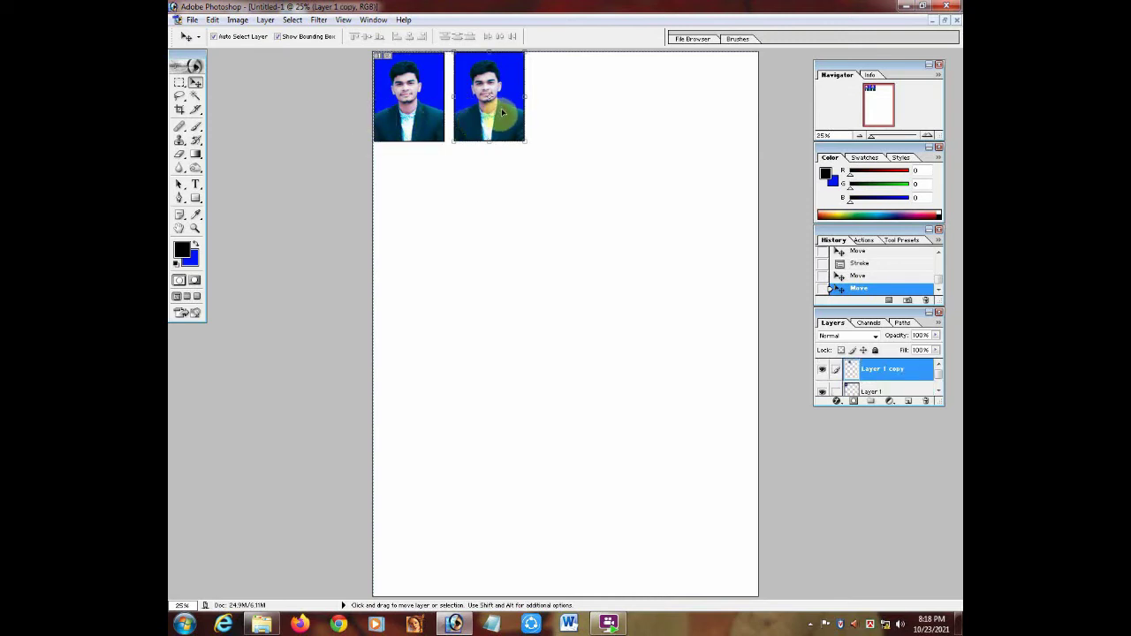
key("alt")
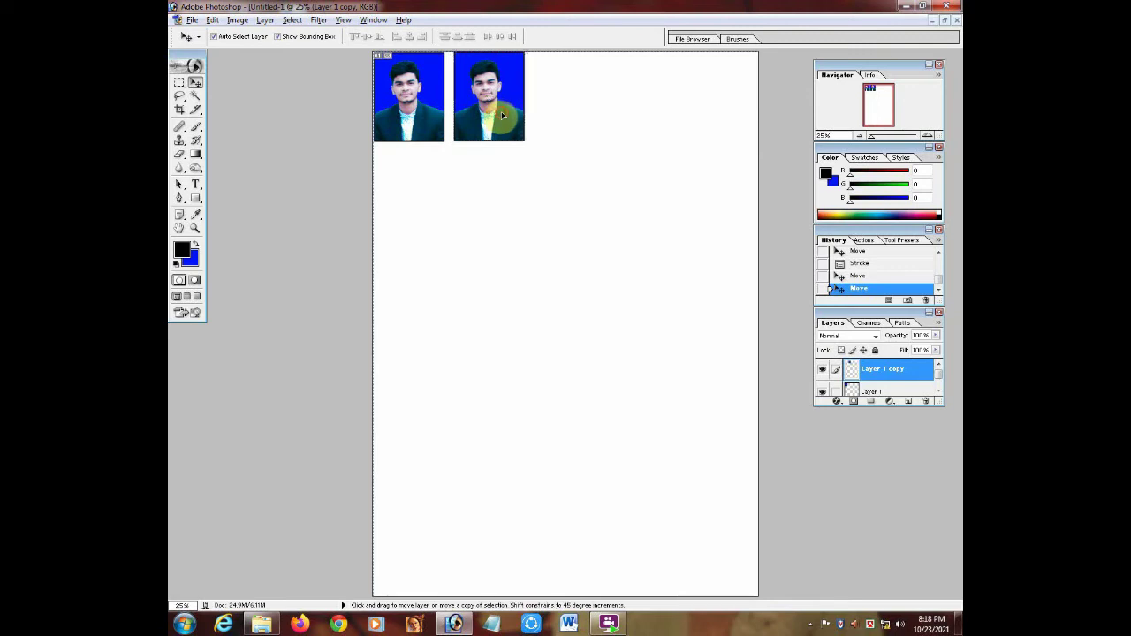
left_click_drag(501, 111, 732, 115)
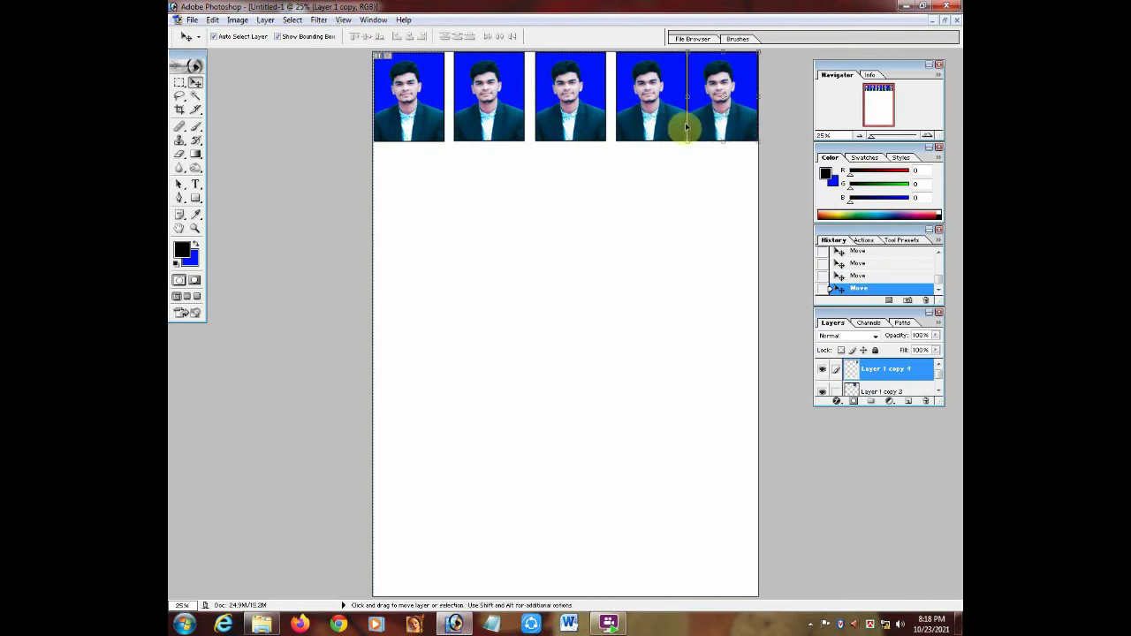
Nudge the third and fourth portraits of the top row to the left to even out the gaps
left_click(640, 118)
key("Left")
key("shift+Left")
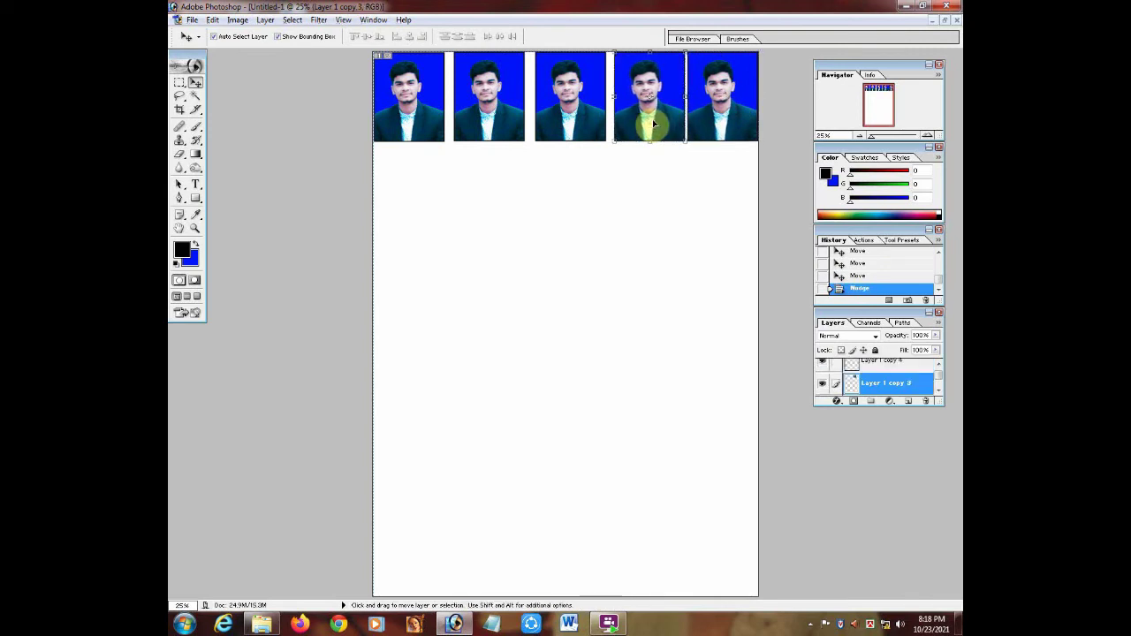
left_click(574, 129)
key("shift+Left")
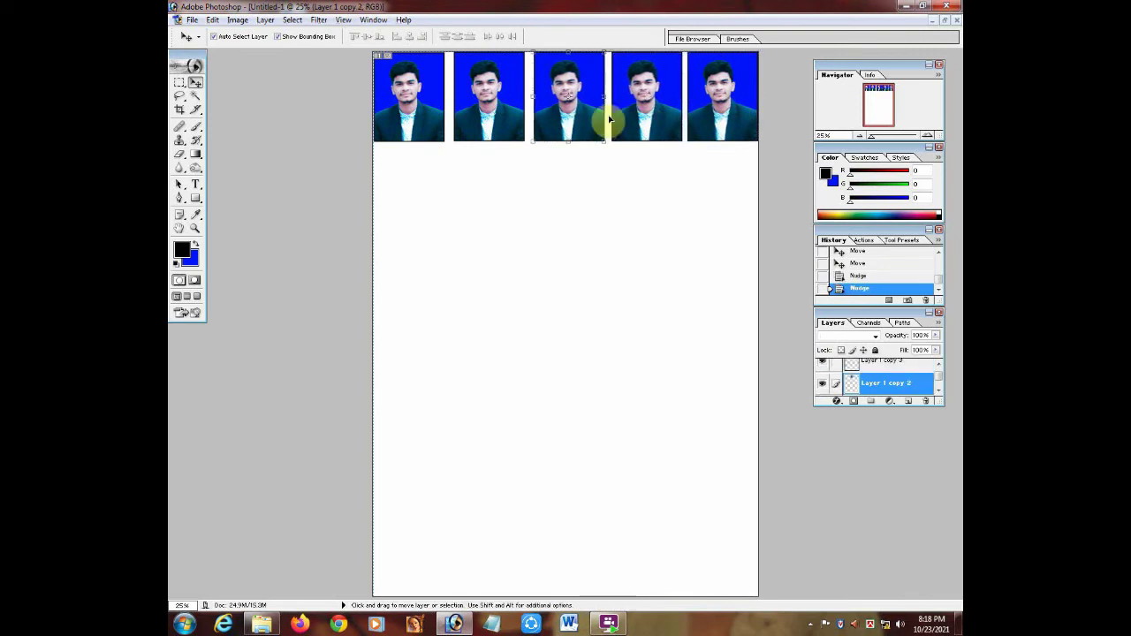
left_click(636, 116)
key("shift+Left")
key("shift+Left")
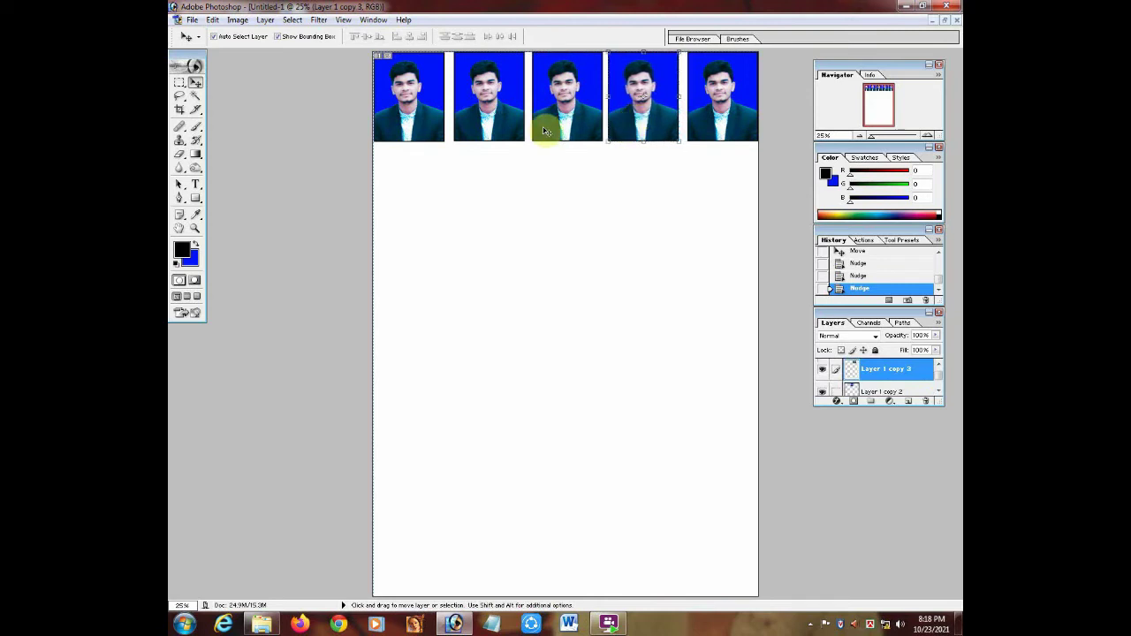
Copy each of the five top-row portraits straight down to form a second row just below
left_click_drag(421, 129, 421, 227)
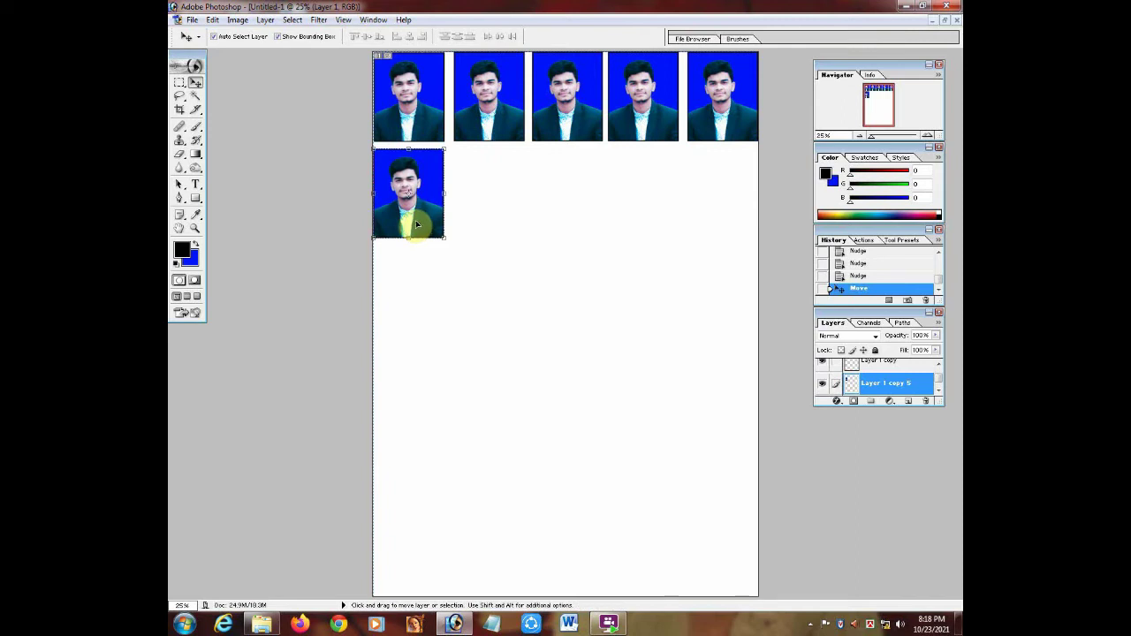
left_click(487, 126)
left_click_drag(486, 126, 487, 225)
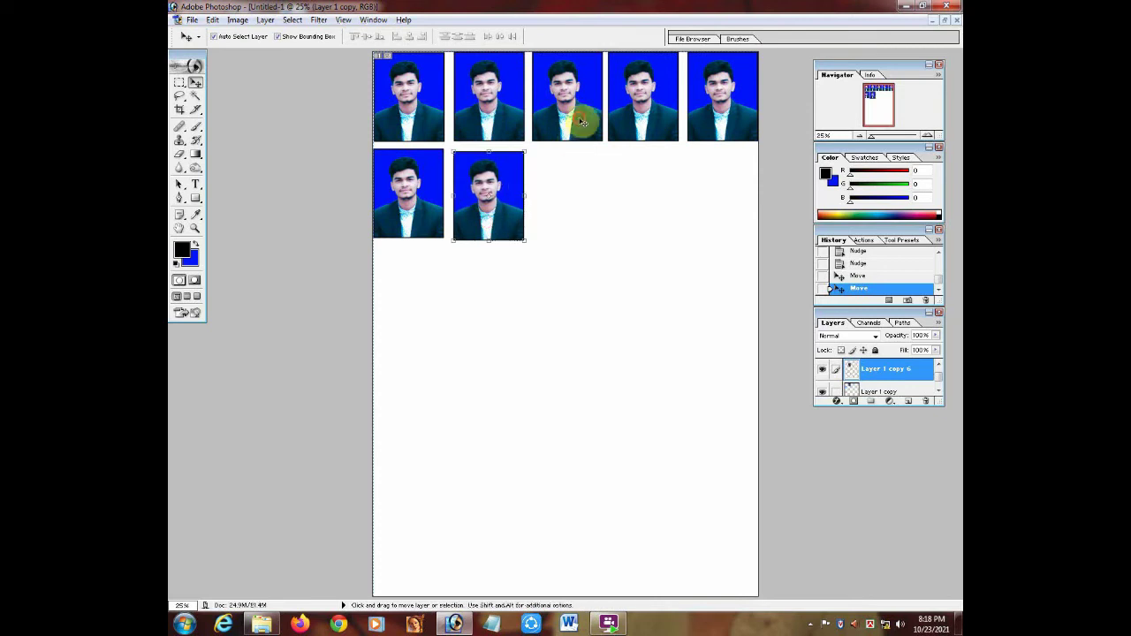
left_click_drag(581, 120, 581, 219)
left_click_drag(646, 123, 652, 221)
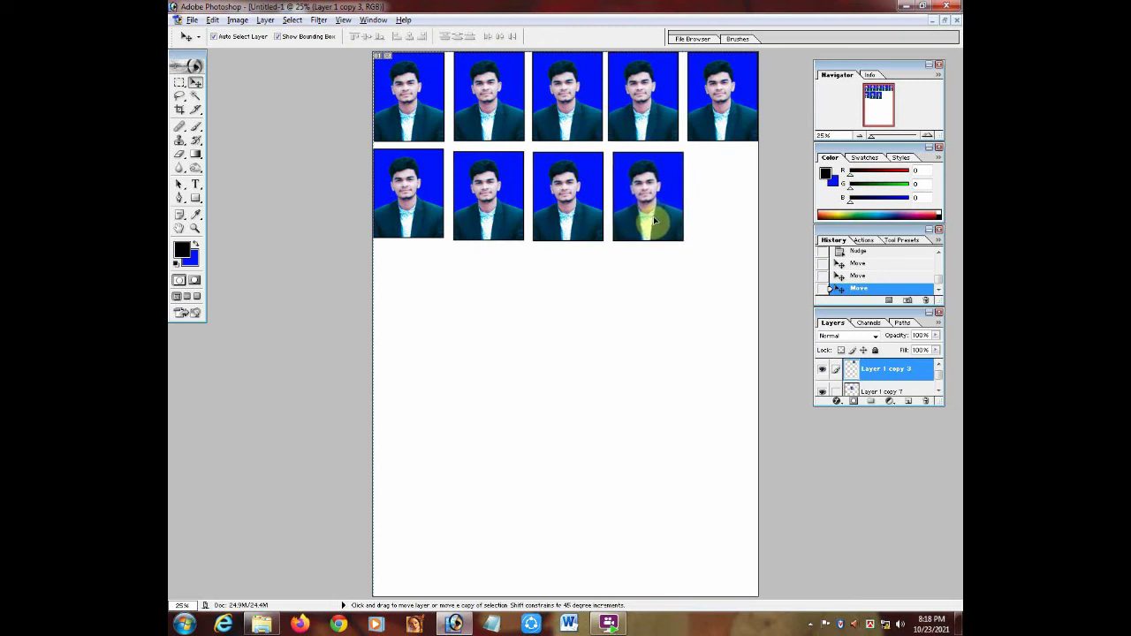
left_click(629, 299)
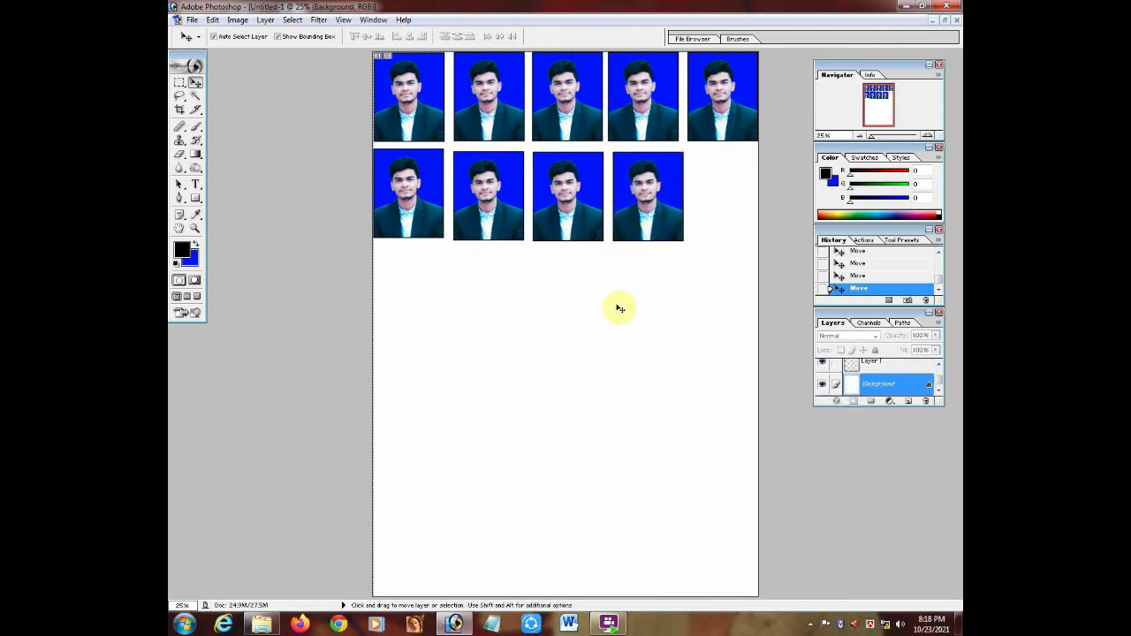
left_click(722, 89)
left_click_drag(736, 127, 735, 225)
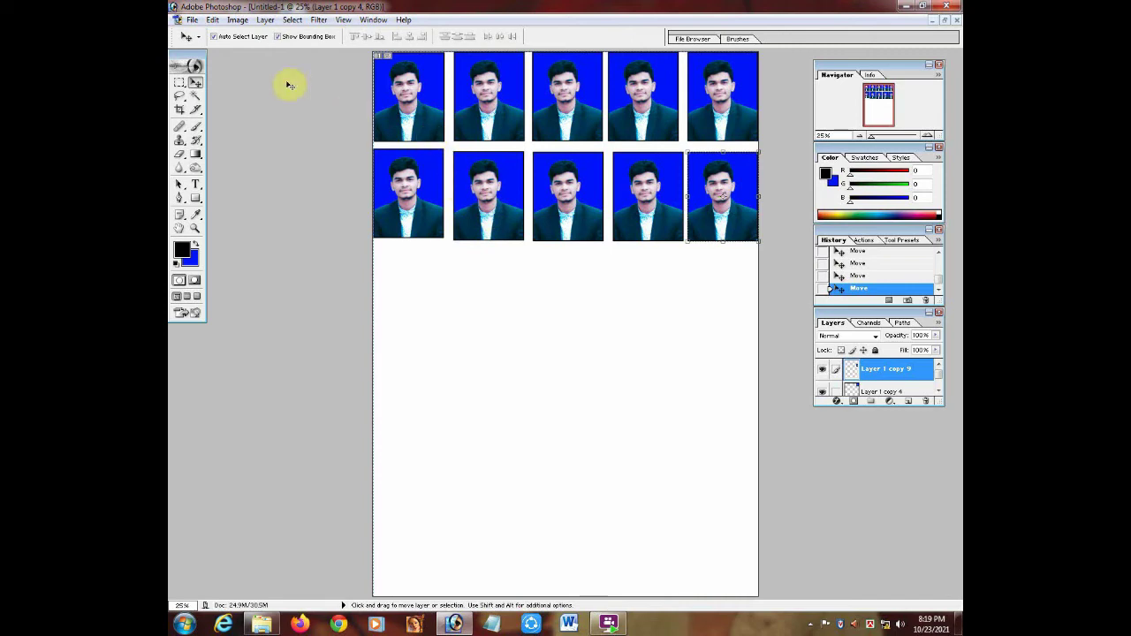
Open the print preview for the page and scale the image to fit the media
left_click(191, 21)
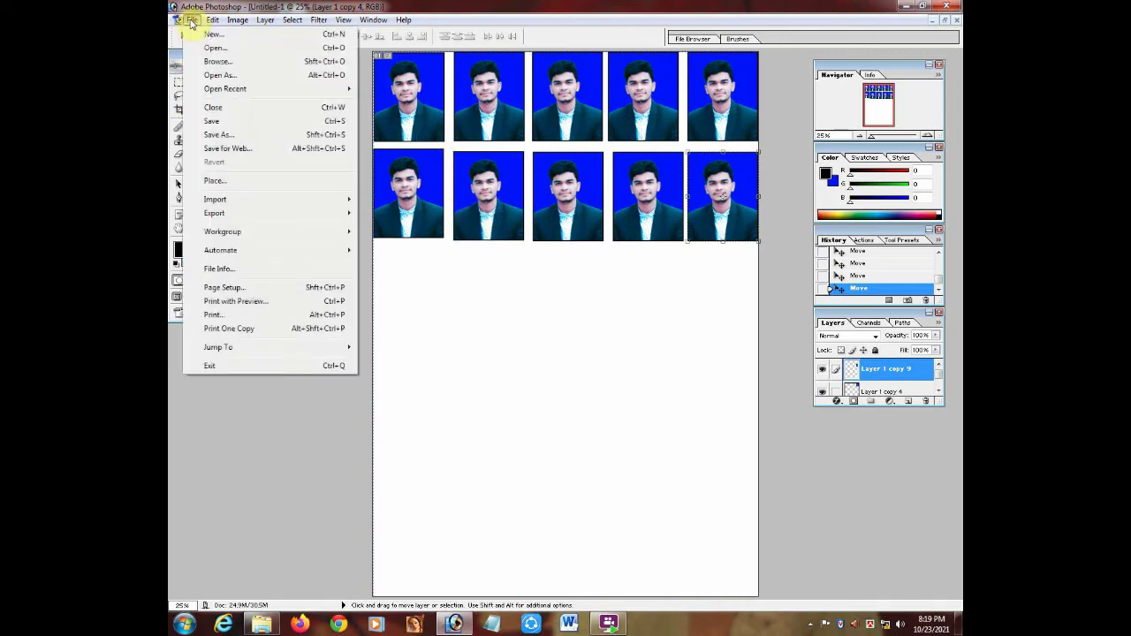
left_click(234, 303)
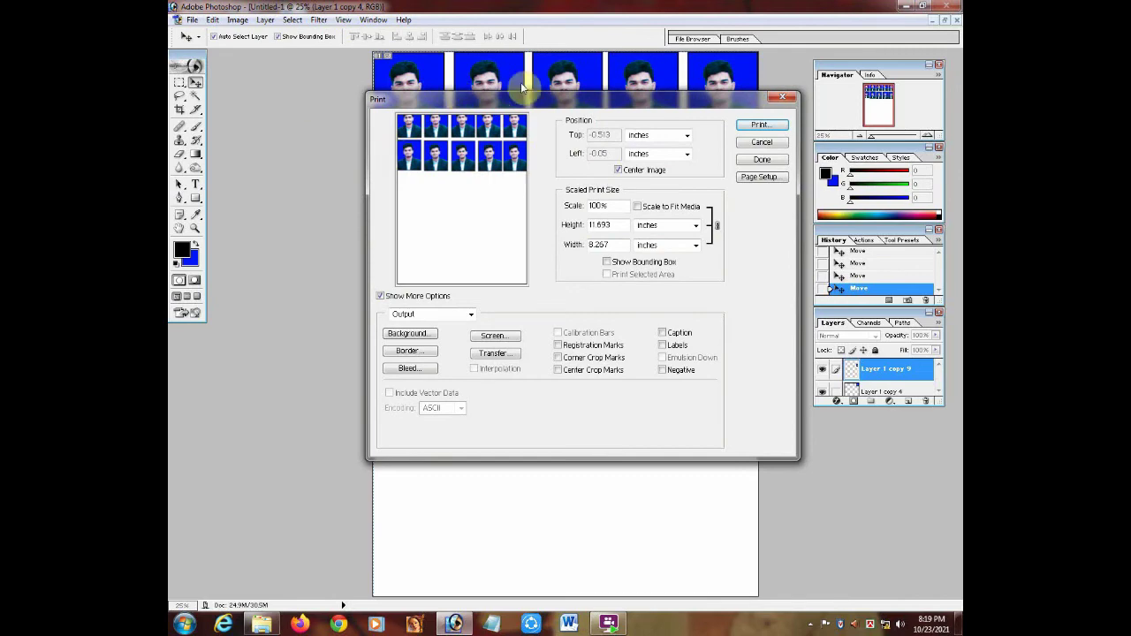
left_click_drag(533, 103, 606, 99)
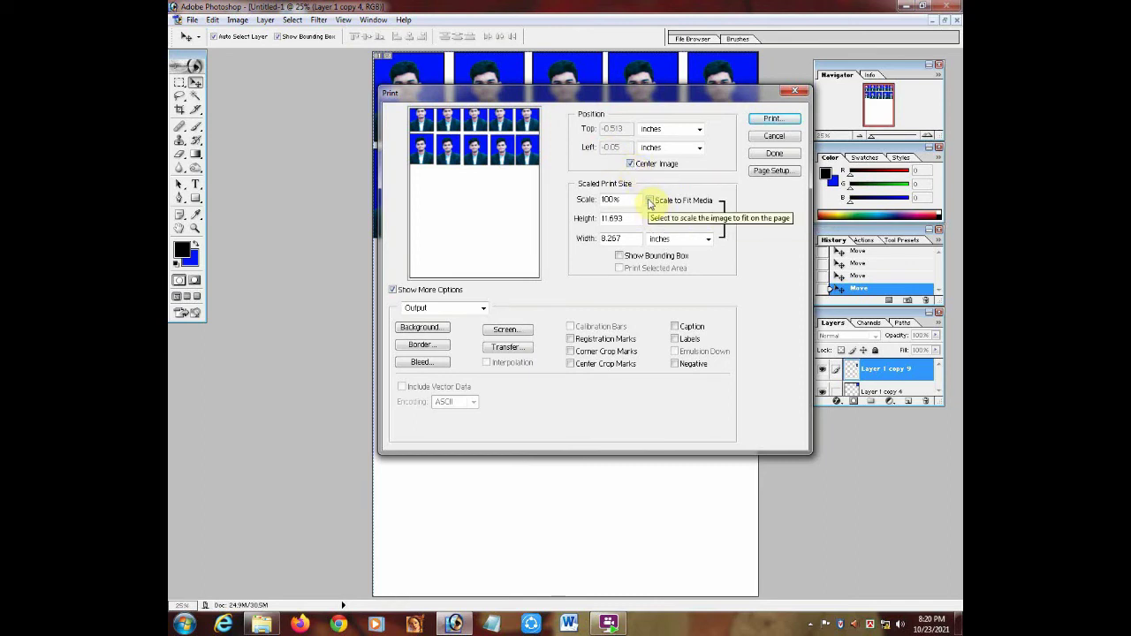
left_click(650, 202)
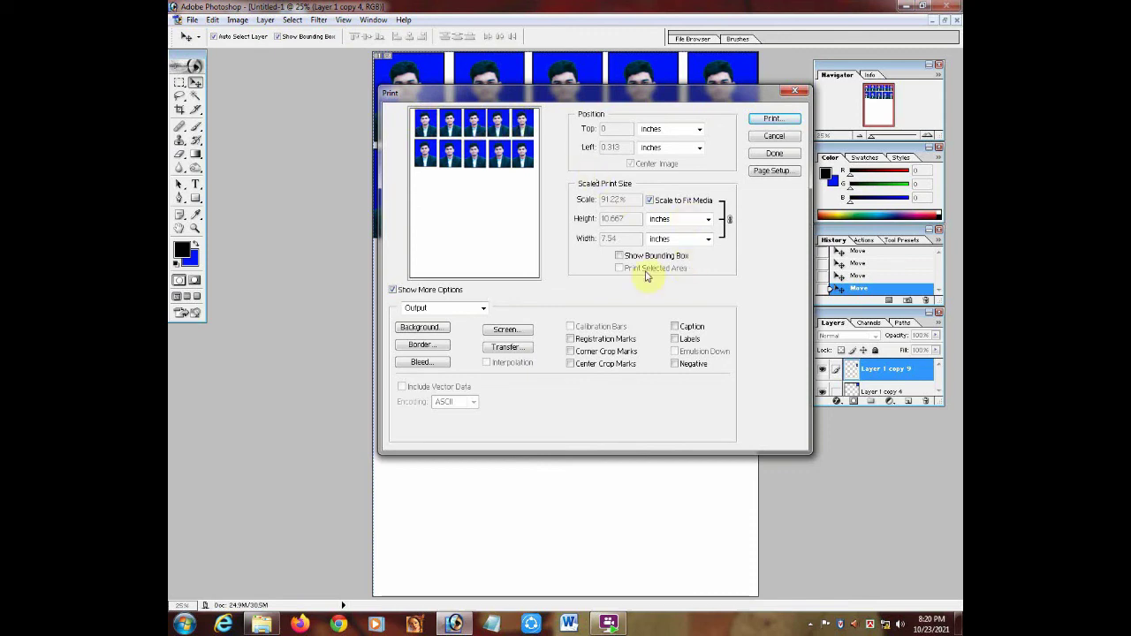
Proceed to printing and select the EPSON L220 Series printer
left_click(772, 120)
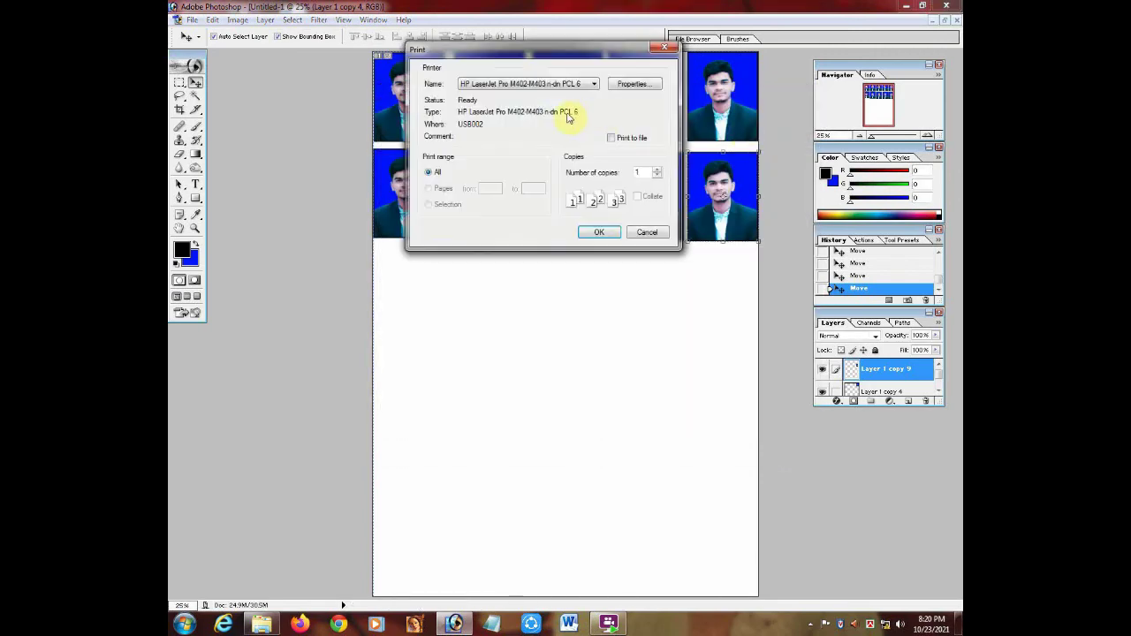
left_click_drag(576, 50, 599, 221)
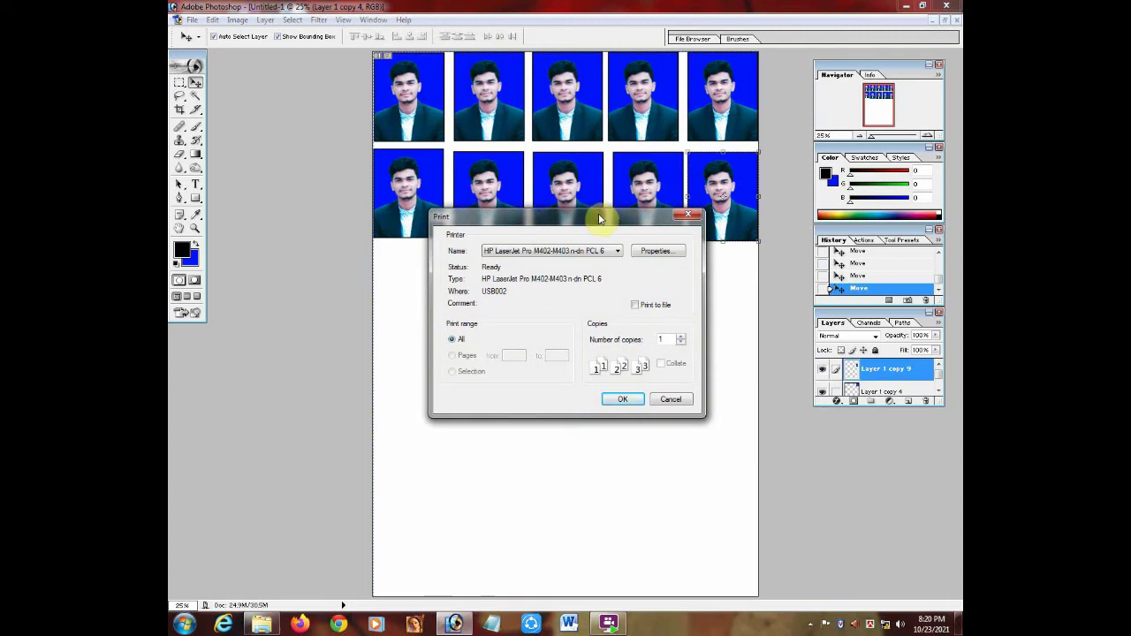
left_click(539, 252)
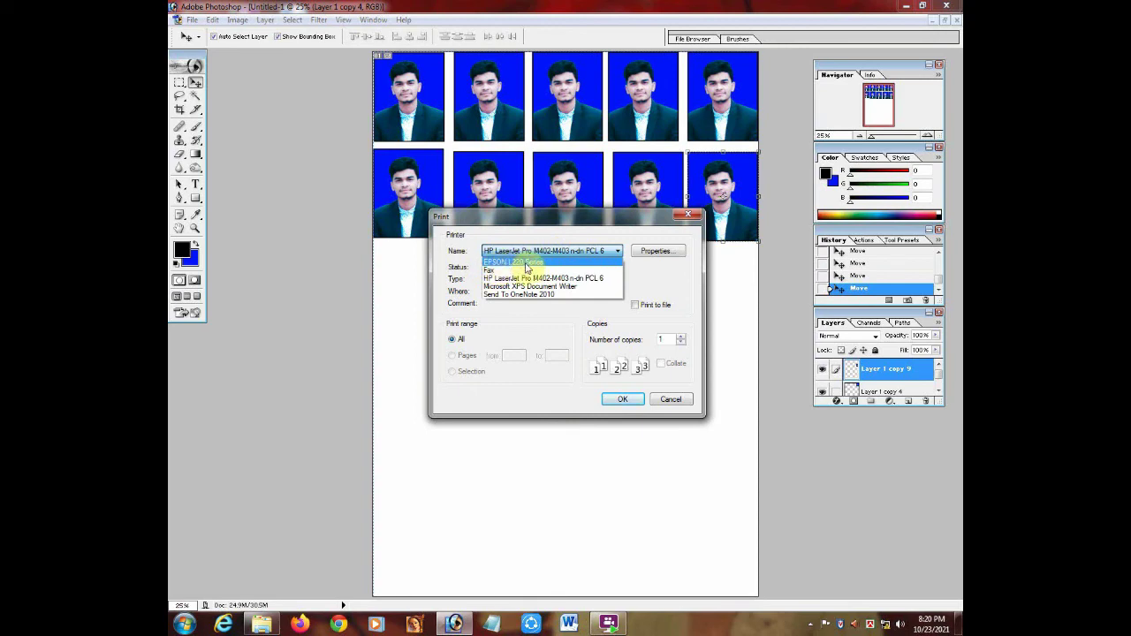
left_click(519, 261)
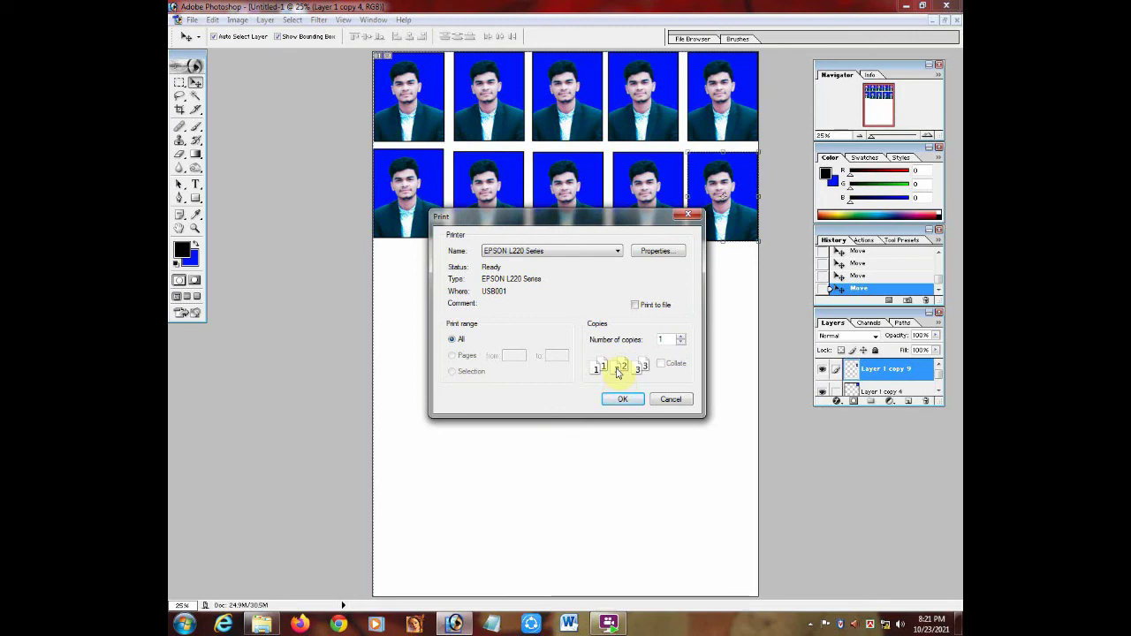
Open the EPSON L220 Series printer properties and set the document size to A4 210 x 297 mm in portrait orientation
left_click(647, 254)
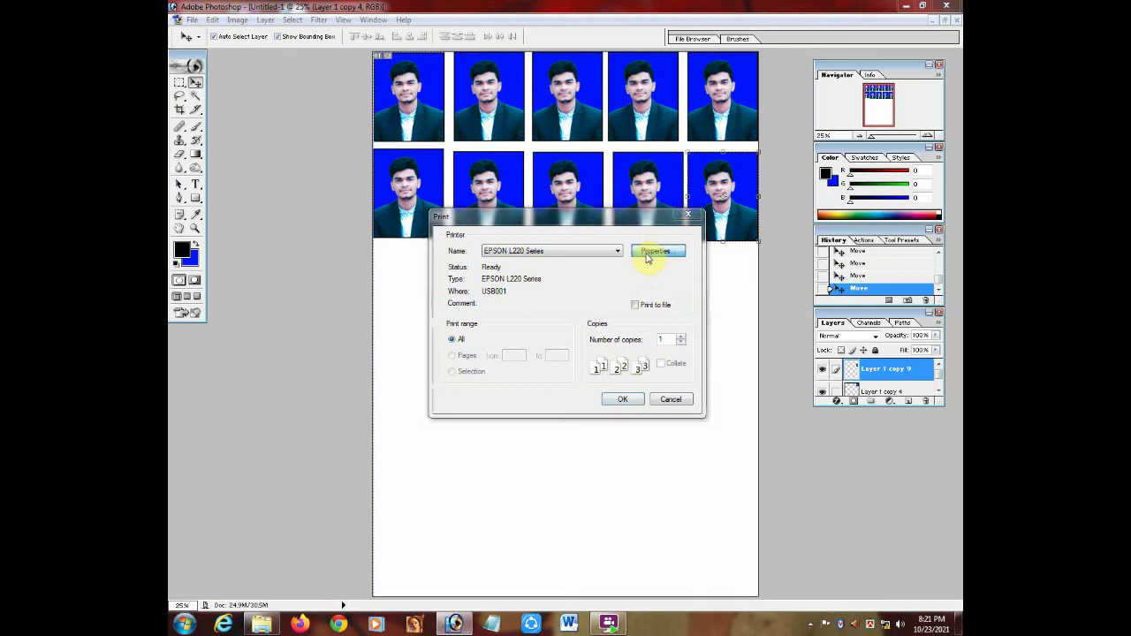
left_click_drag(648, 221, 616, 77)
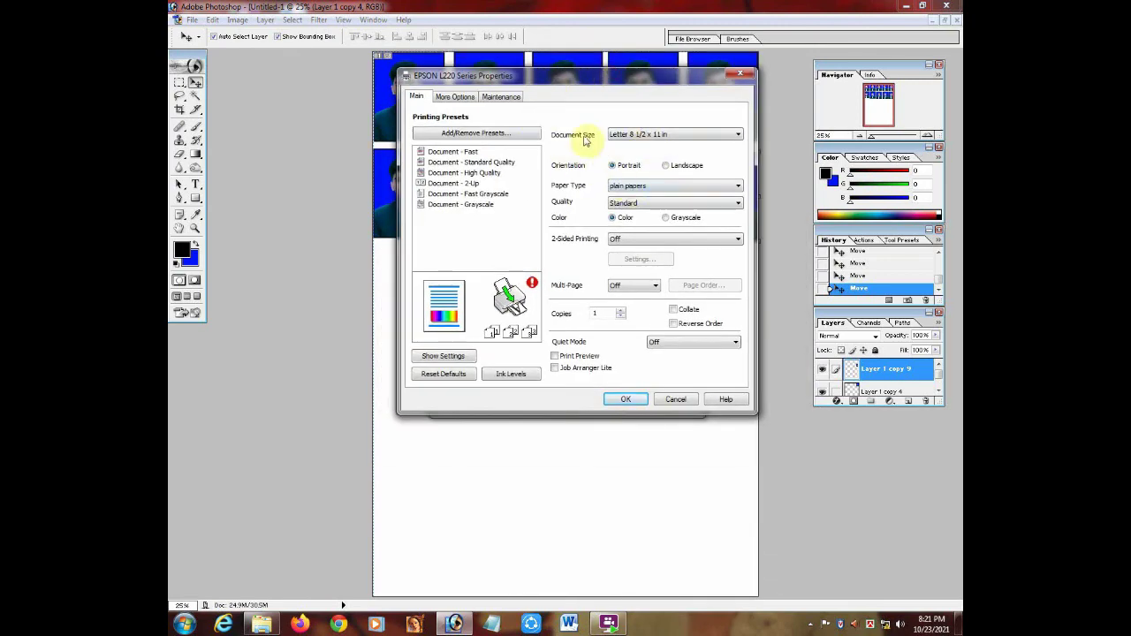
left_click(656, 137)
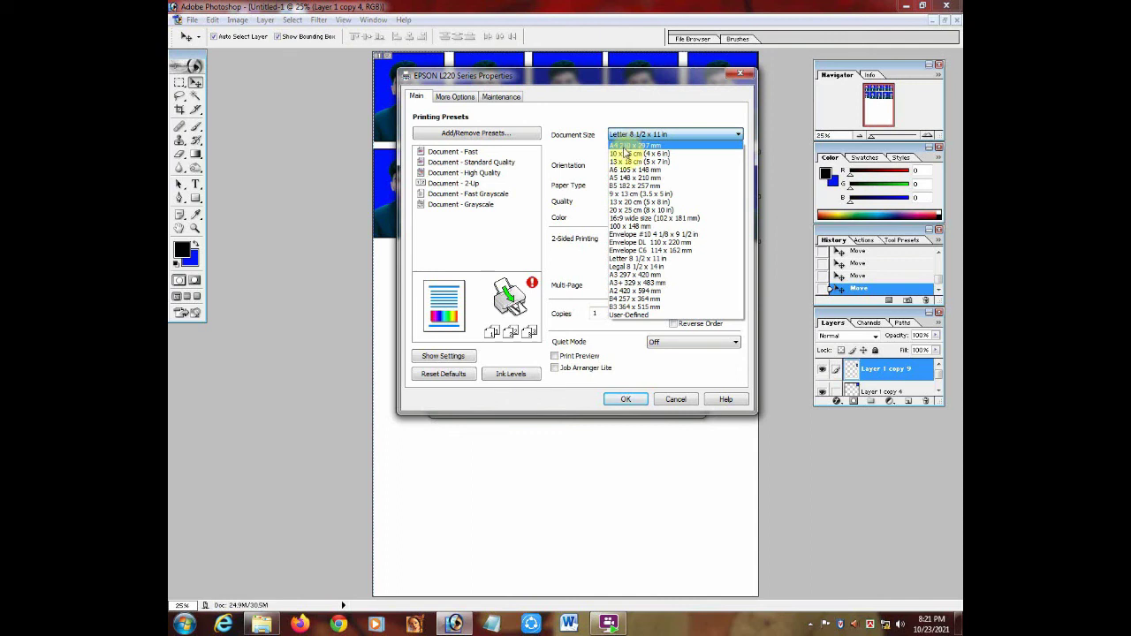
left_click(624, 146)
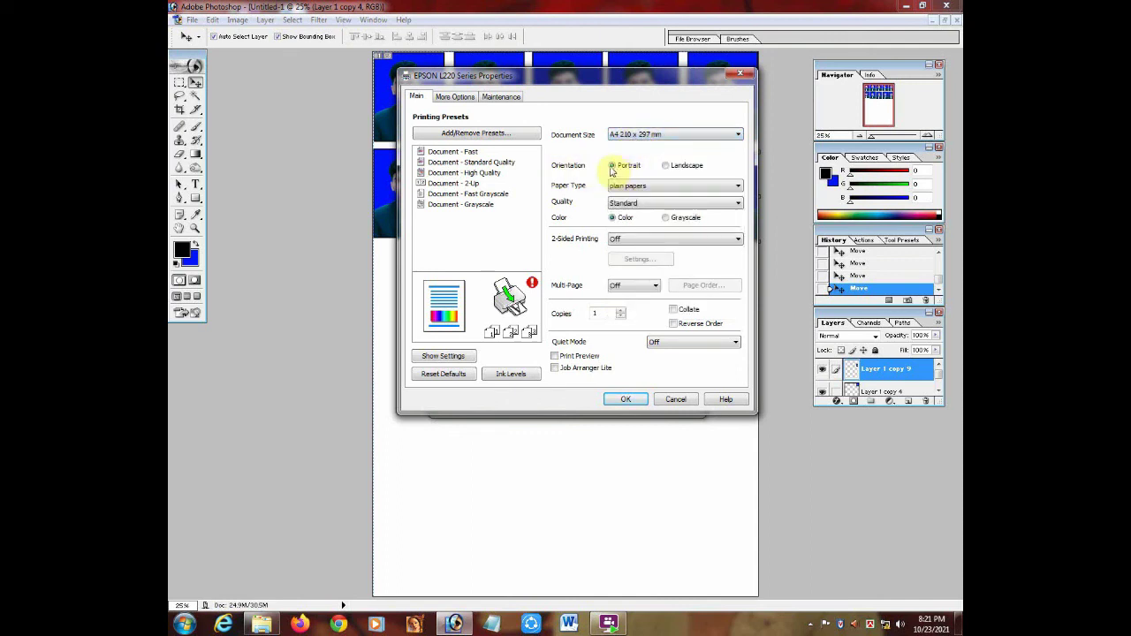
left_click(663, 166)
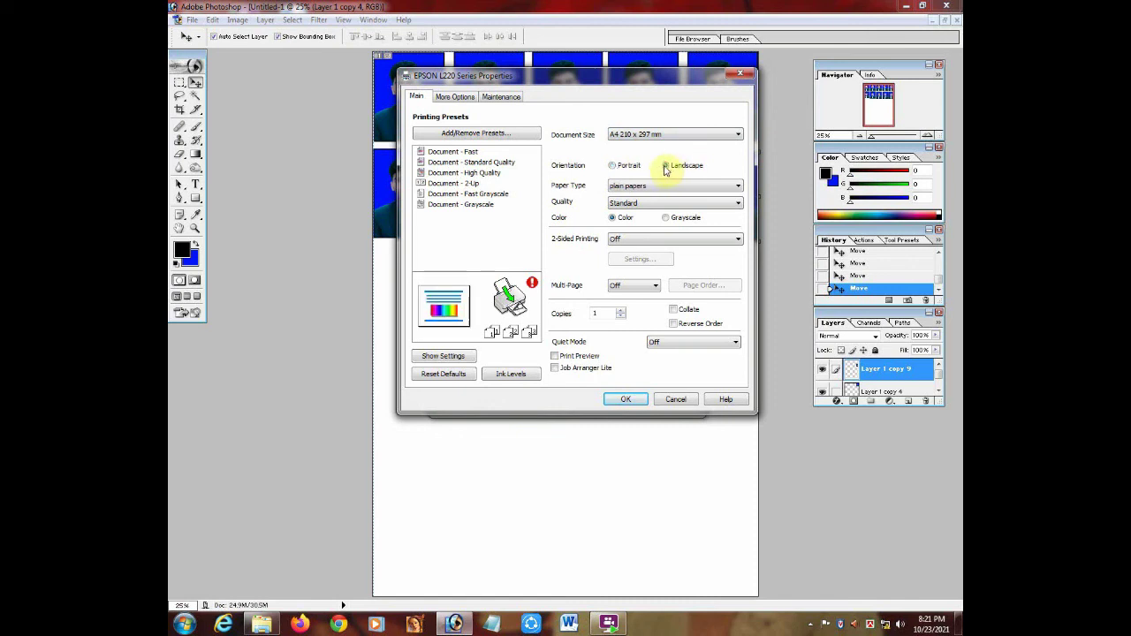
left_click(613, 167)
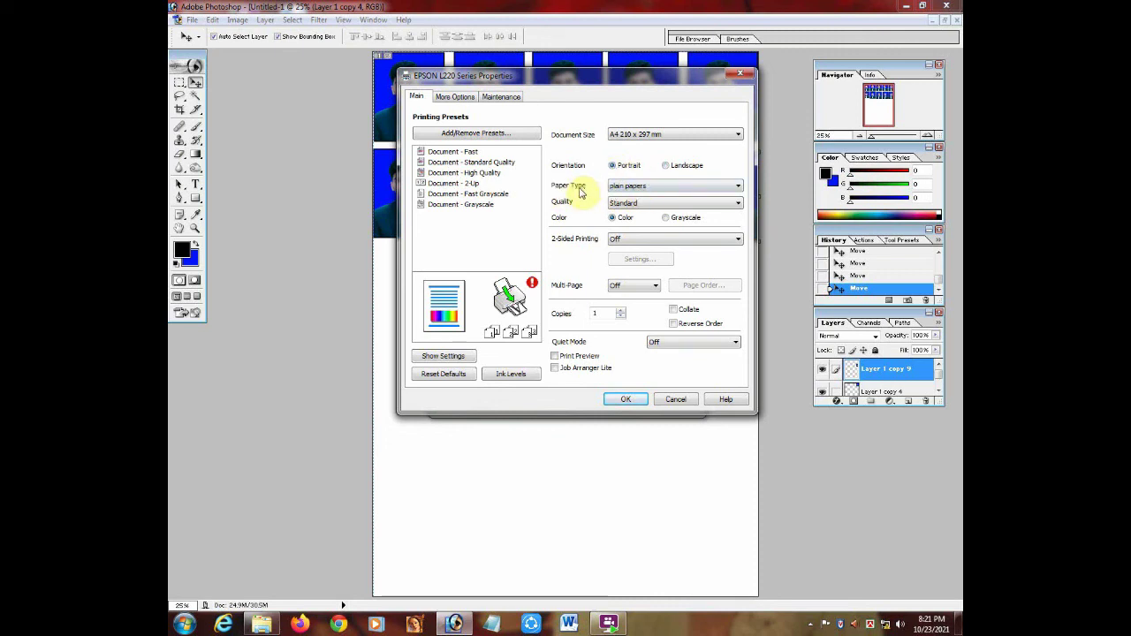
Set the paper type to Epson Premium Glossy and the quality to High, accept the printer properties and close the print dialog
left_click(647, 186)
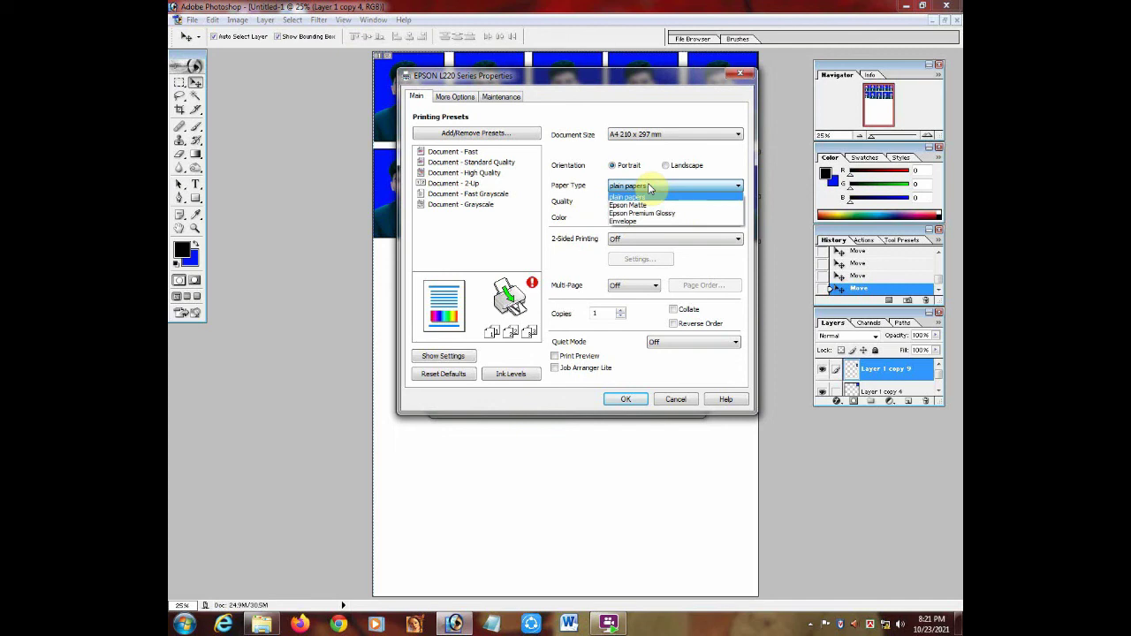
left_click(645, 213)
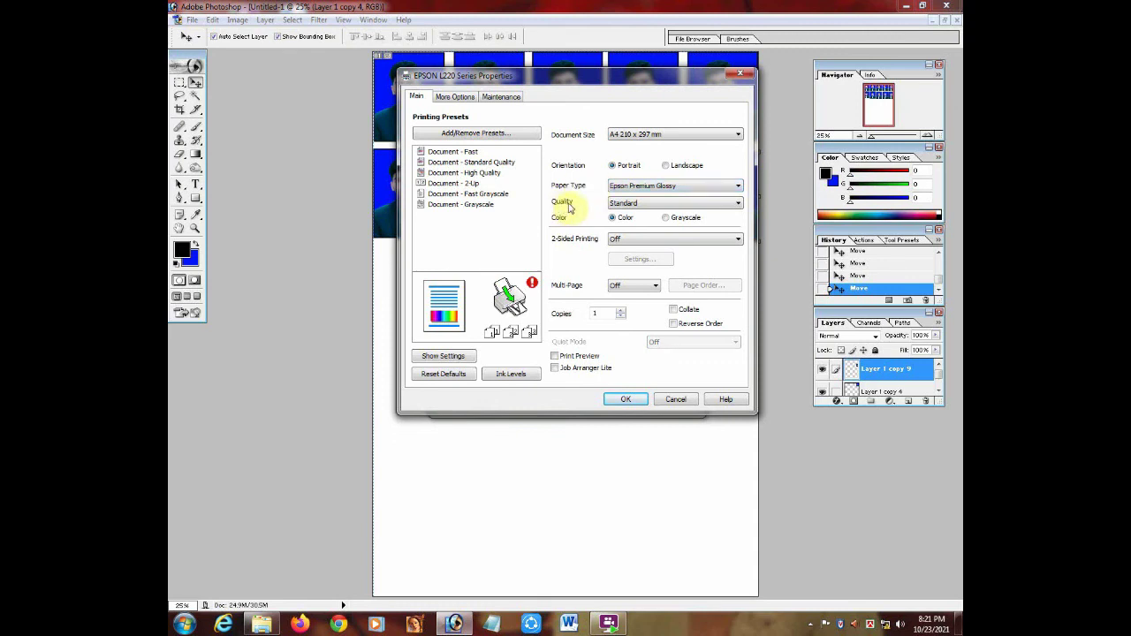
left_click(626, 206)
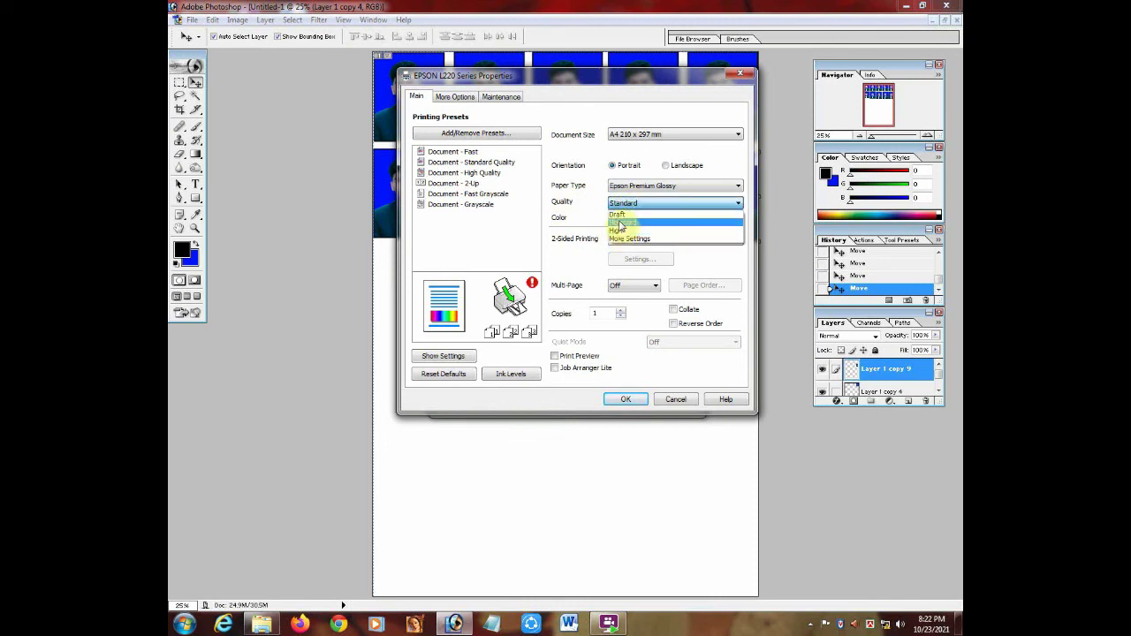
left_click(623, 231)
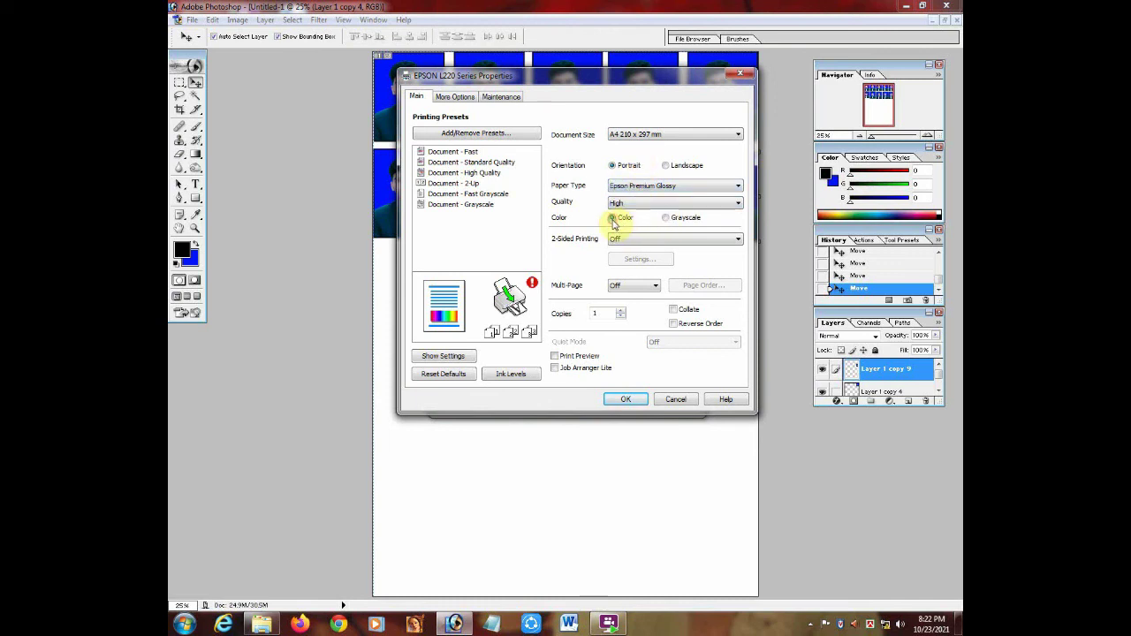
left_click(623, 401)
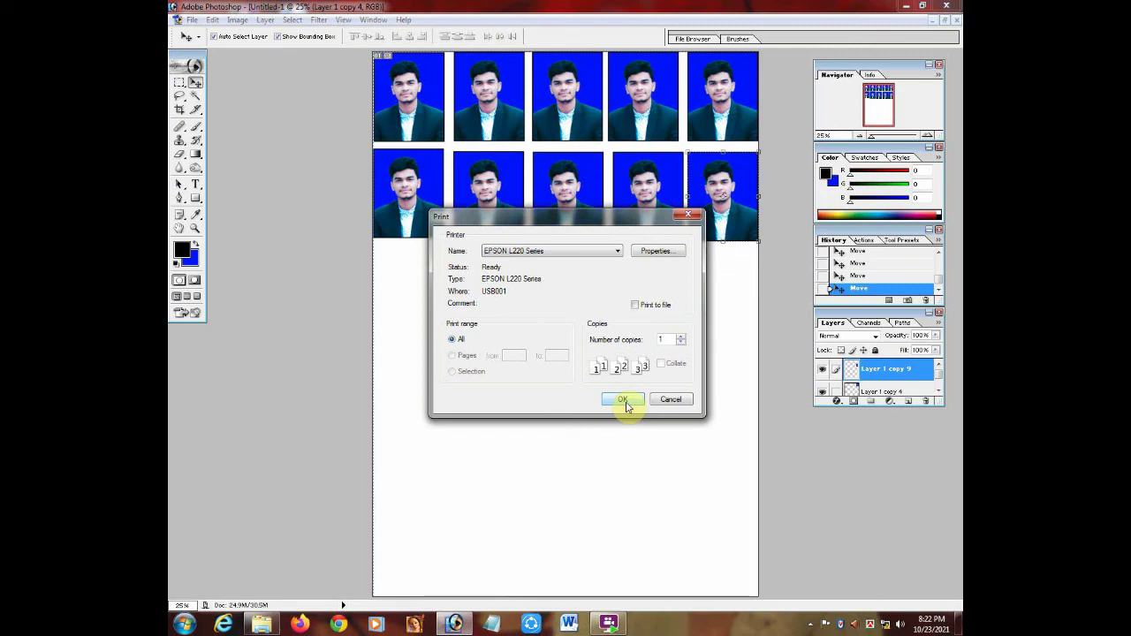
key("Escape")
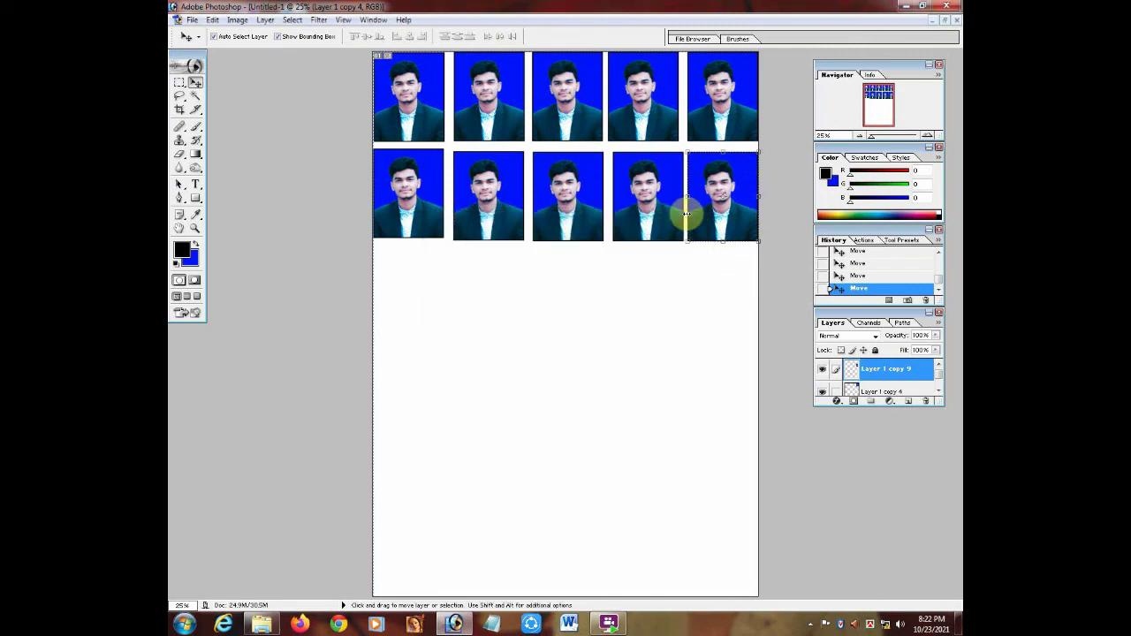